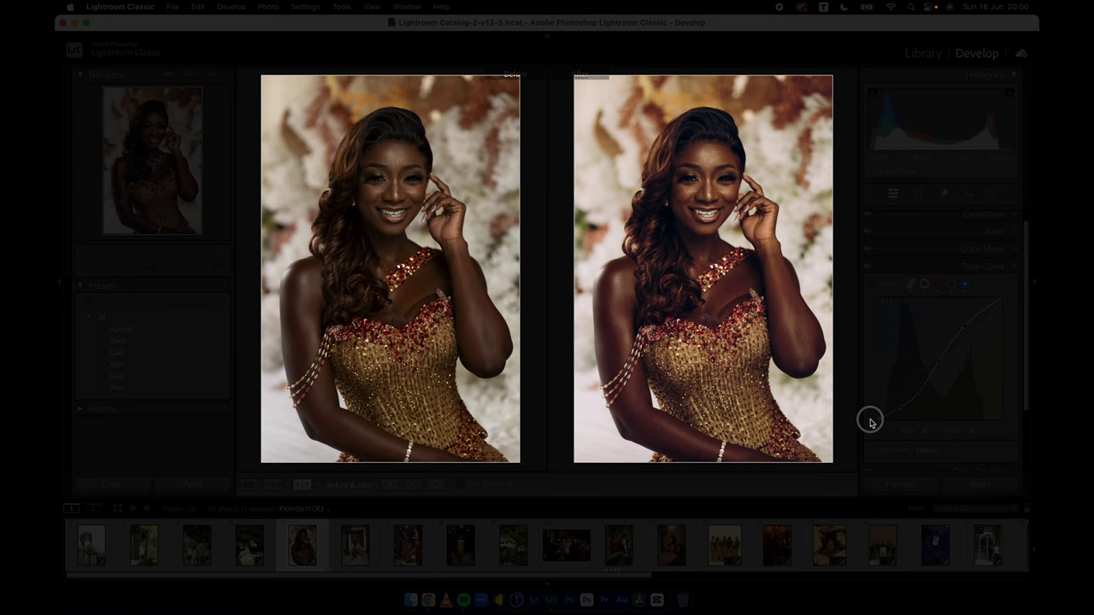
Compare the before and after versions of the gold-dress portrait with the surrounding interface blacked out and restored.
click(909, 271)
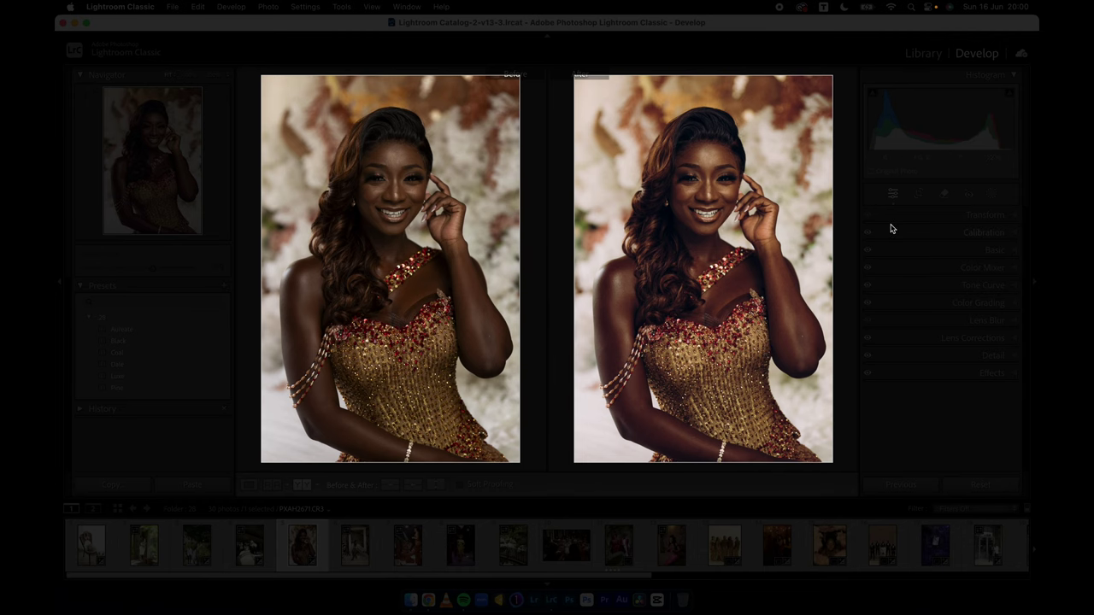
key(l)
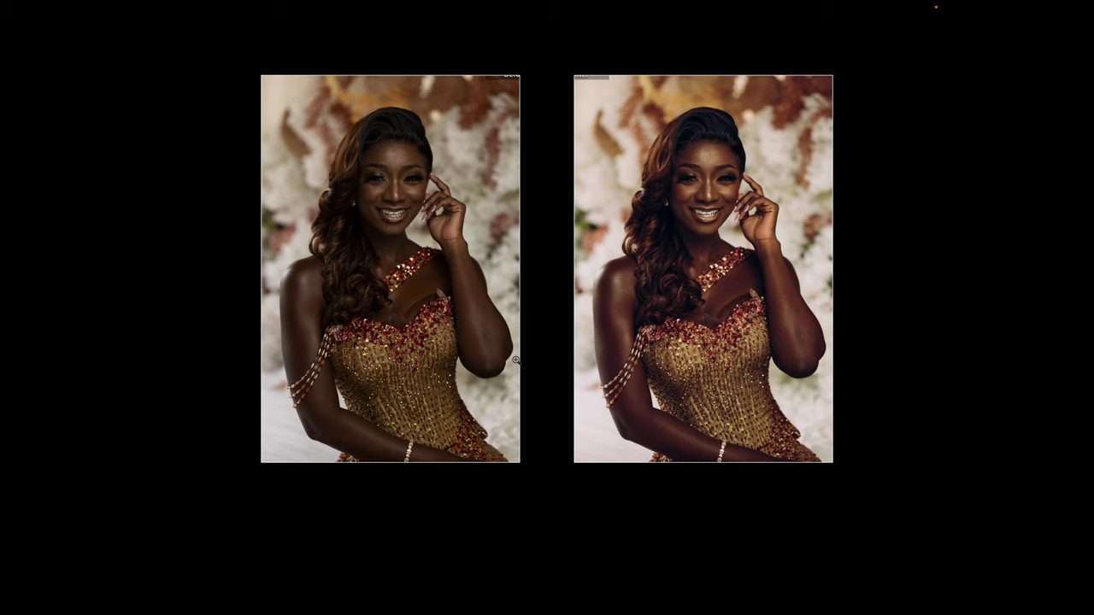
key(l)
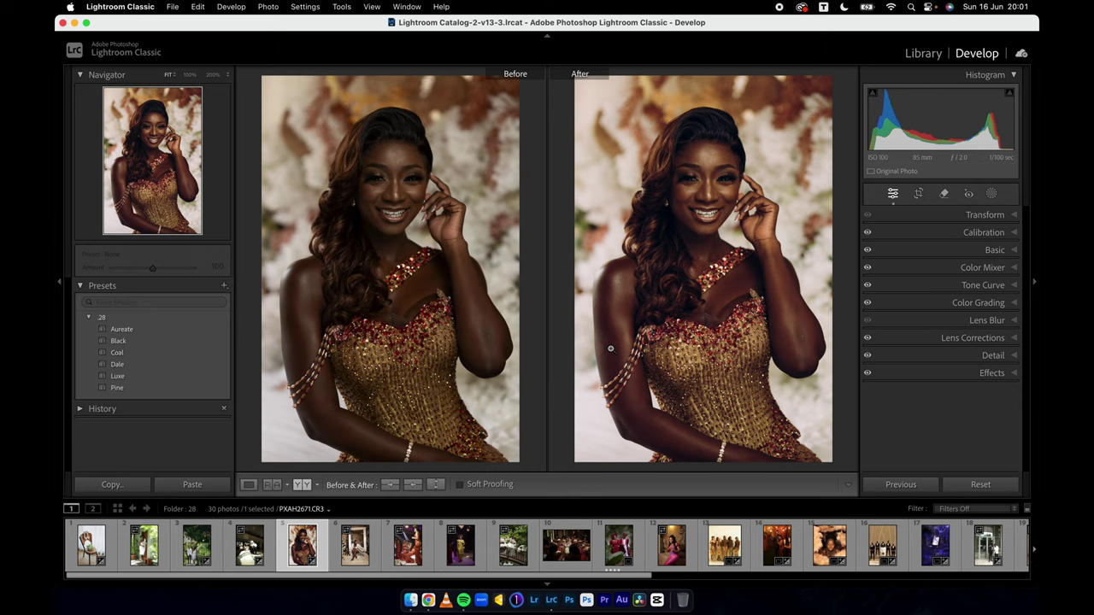
key(l)
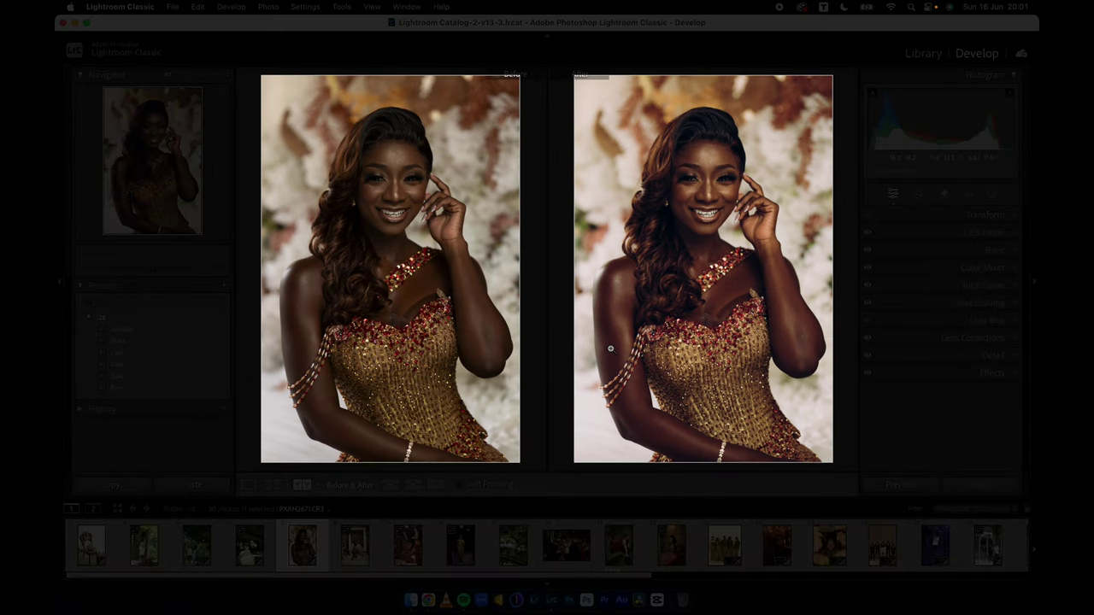
key(l)
key(l)
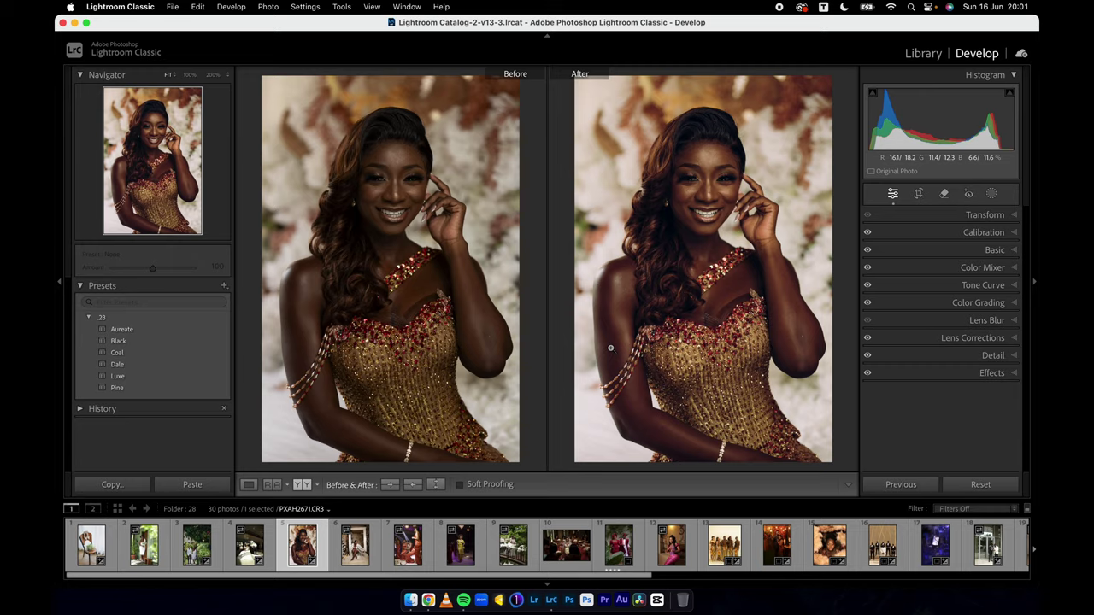
key(l)
key(l)
key(l)
key(l)
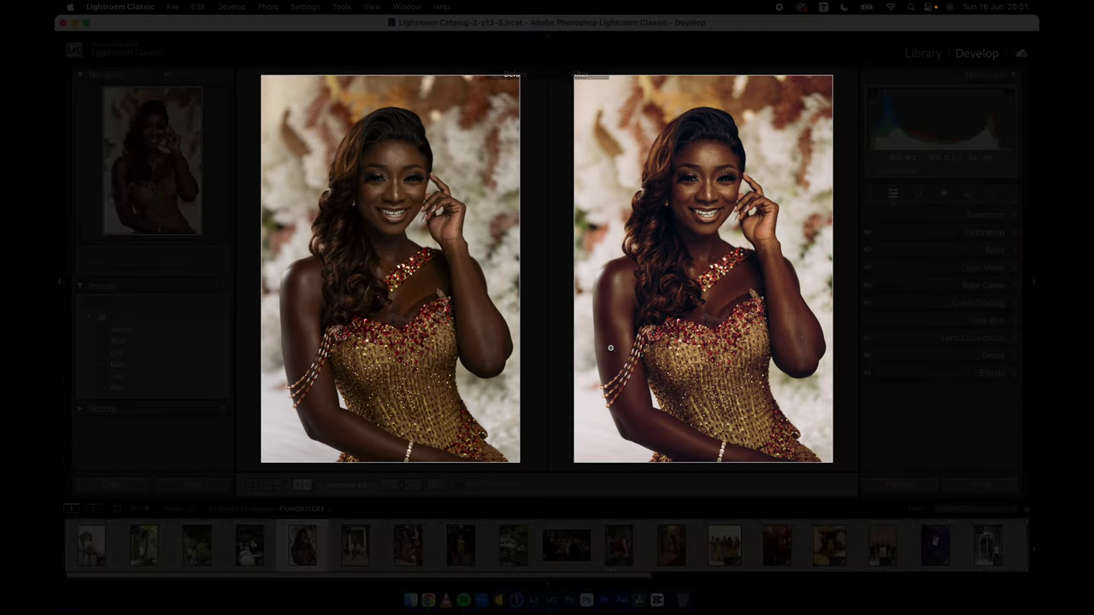
key(l)
key(l)
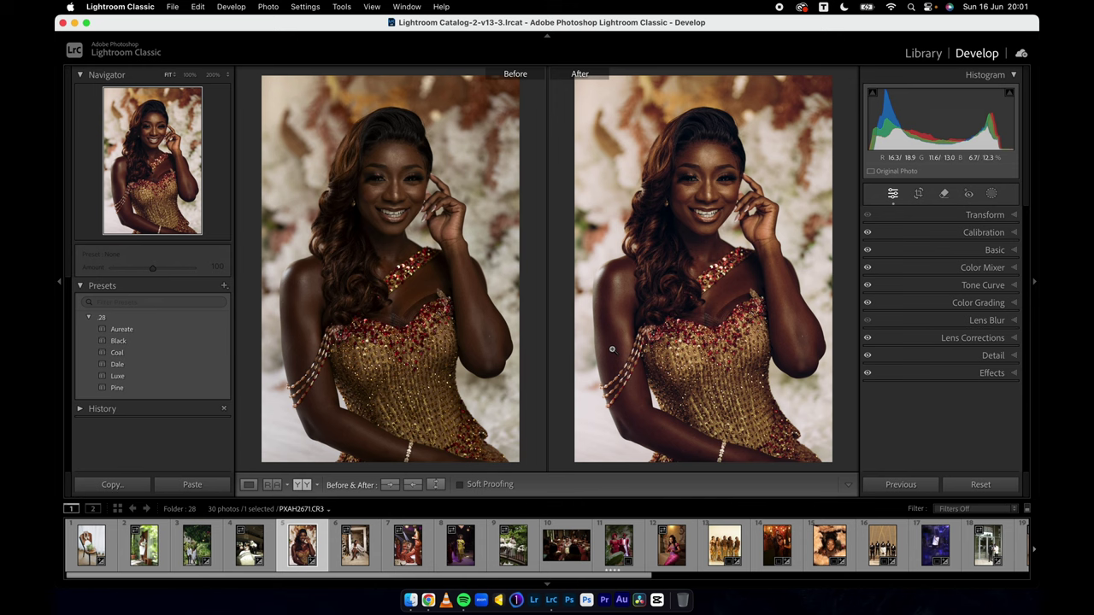
Straighten the portrait of the woman seated in the white frame to an angle of 2.09 and apply Auto Upright correction.
click(356, 549)
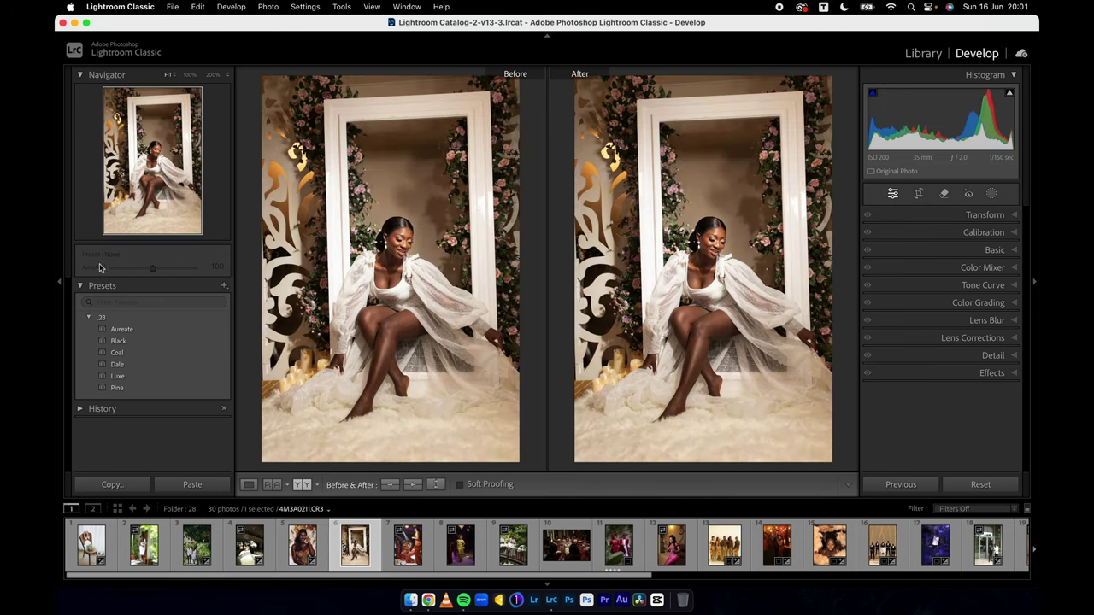
click(917, 195)
drag(794, 176, 805, 180)
click(915, 193)
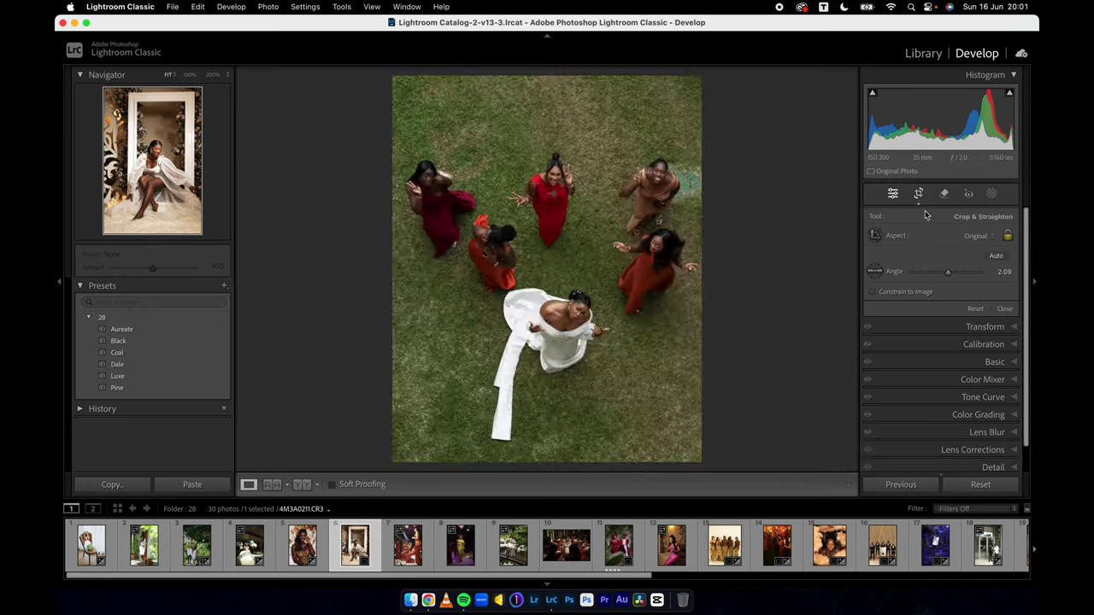
click(958, 215)
click(941, 258)
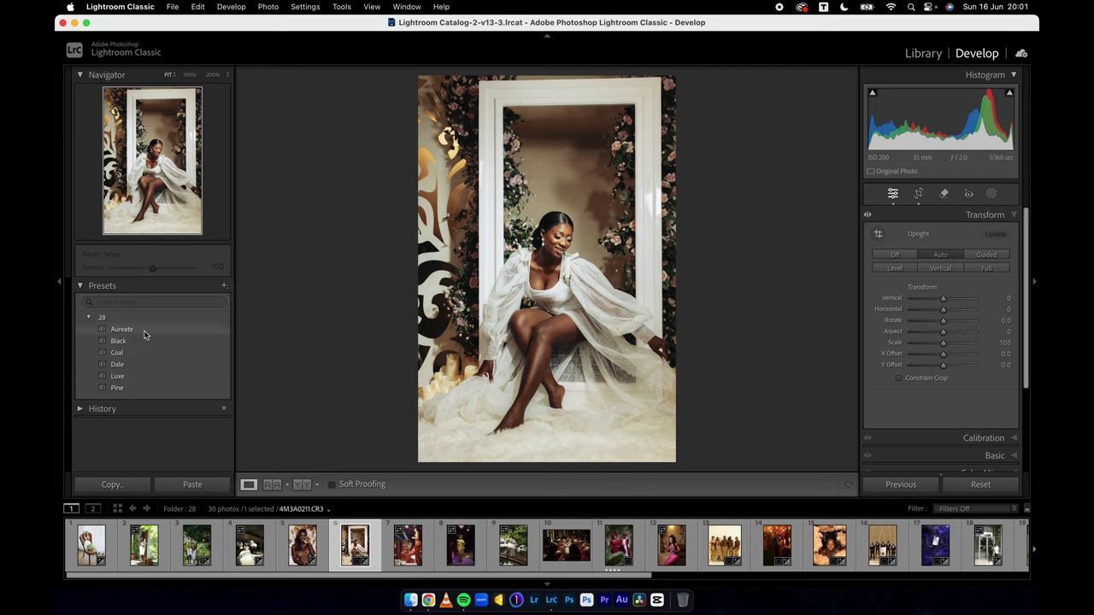
Apply the Pine preset to the white-frame portrait and lower its exposure, checking it in the side-by-side before/after view.
click(139, 388)
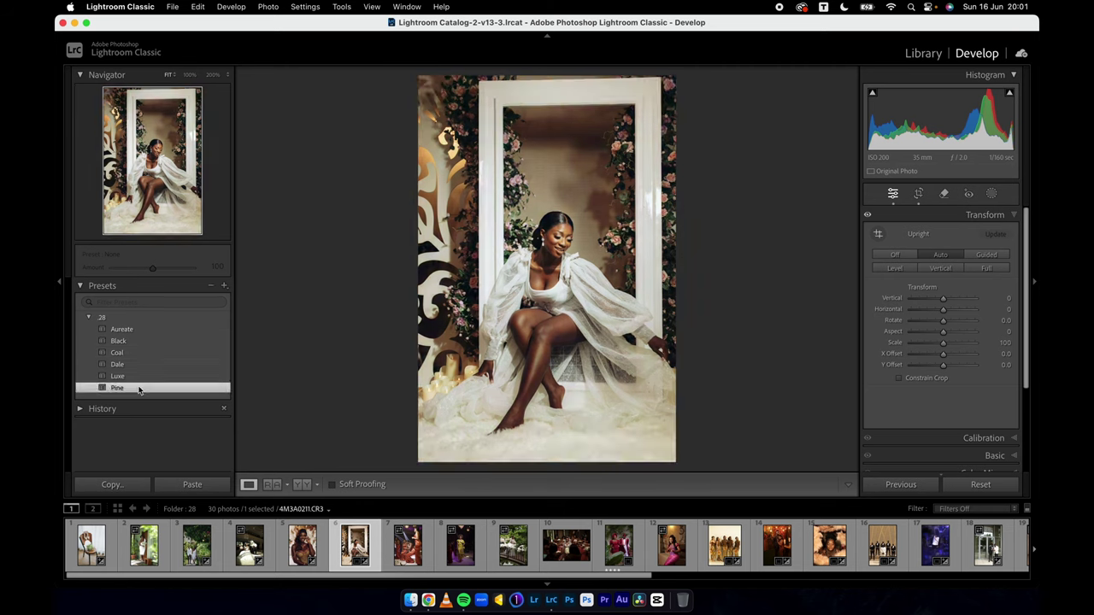
click(955, 215)
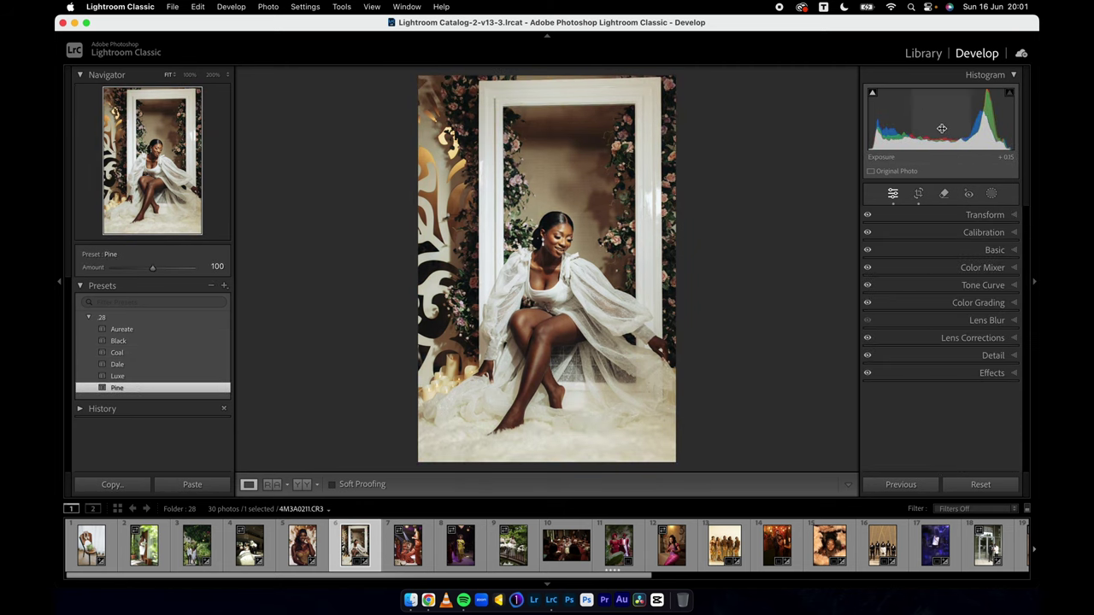
drag(931, 120, 910, 128)
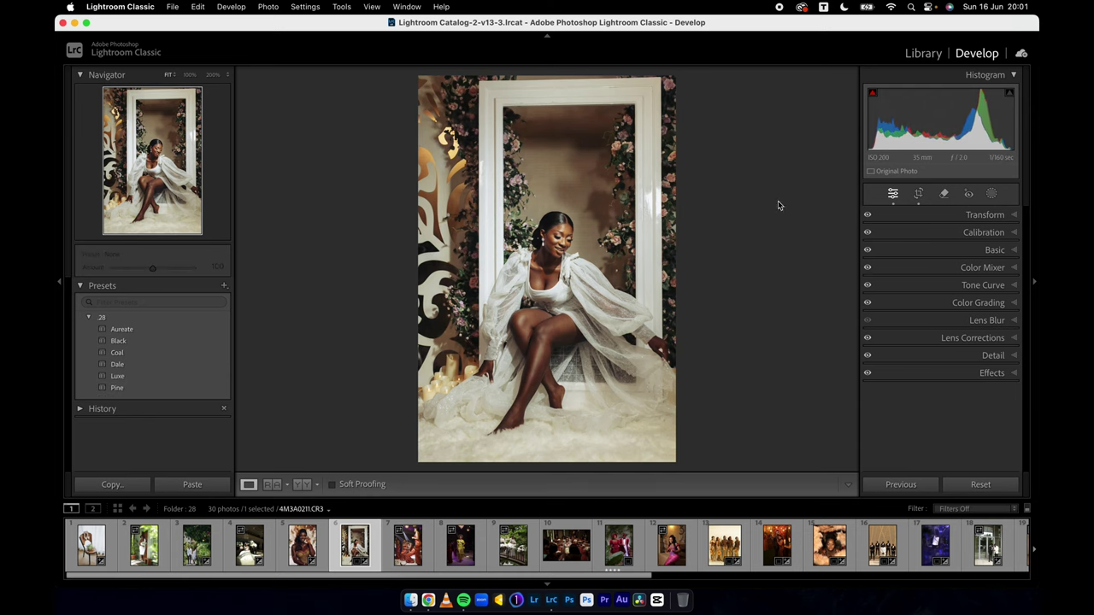
key(y)
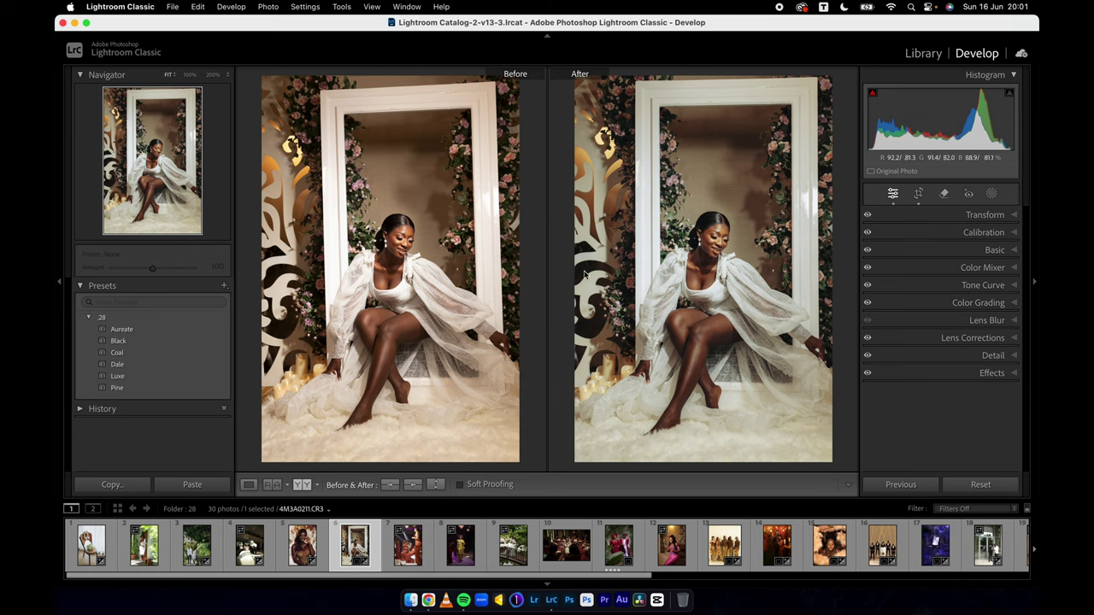
Apply the Luxe preset to the party photo with the orange dresses and to the photo of the woman in yellow.
click(417, 548)
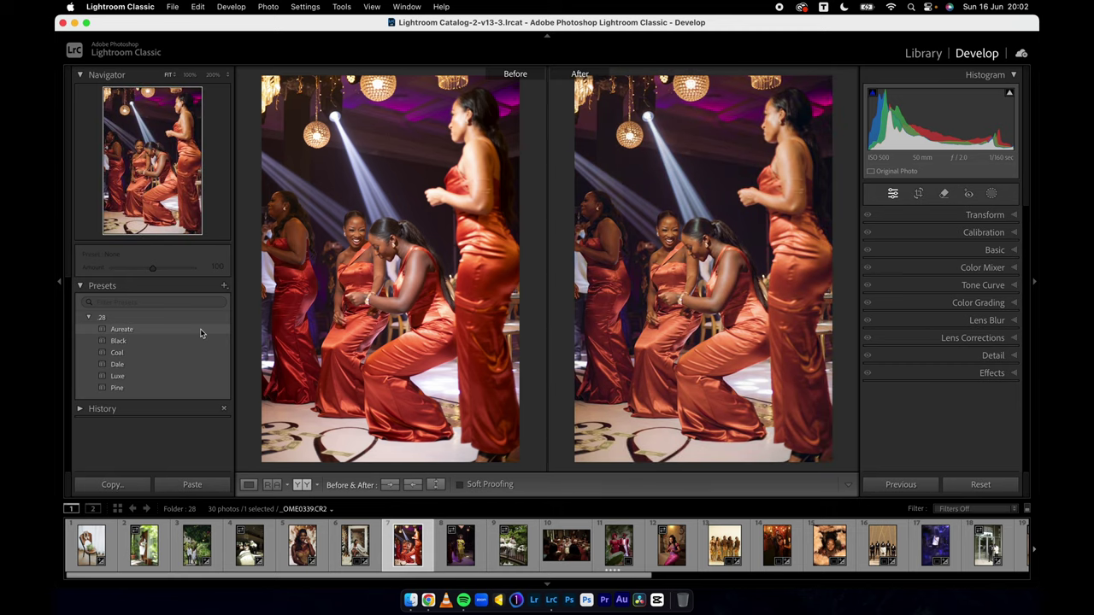
click(172, 381)
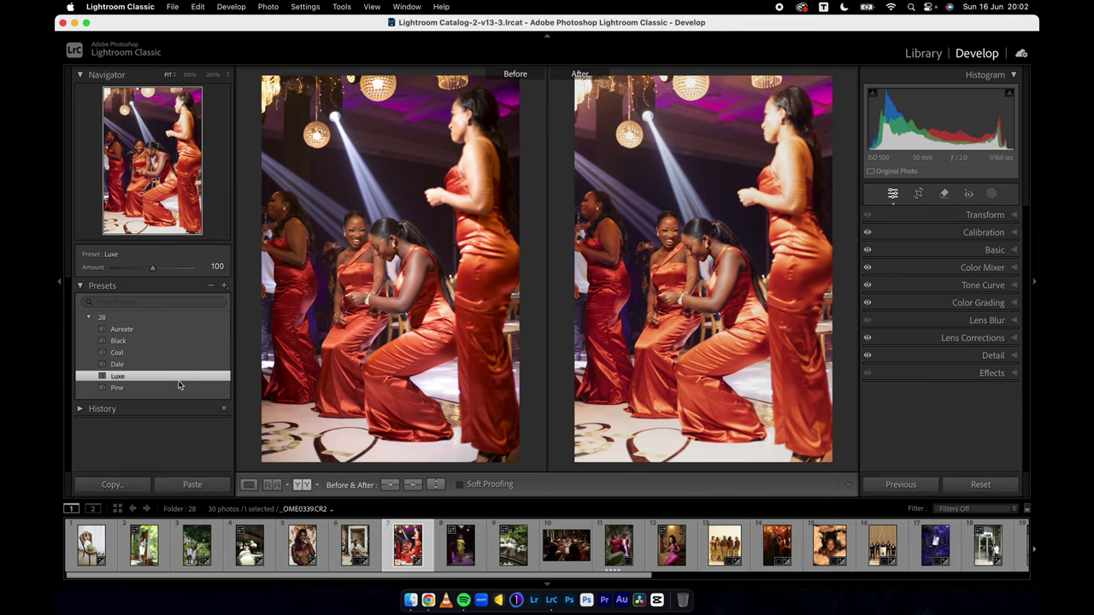
click(475, 557)
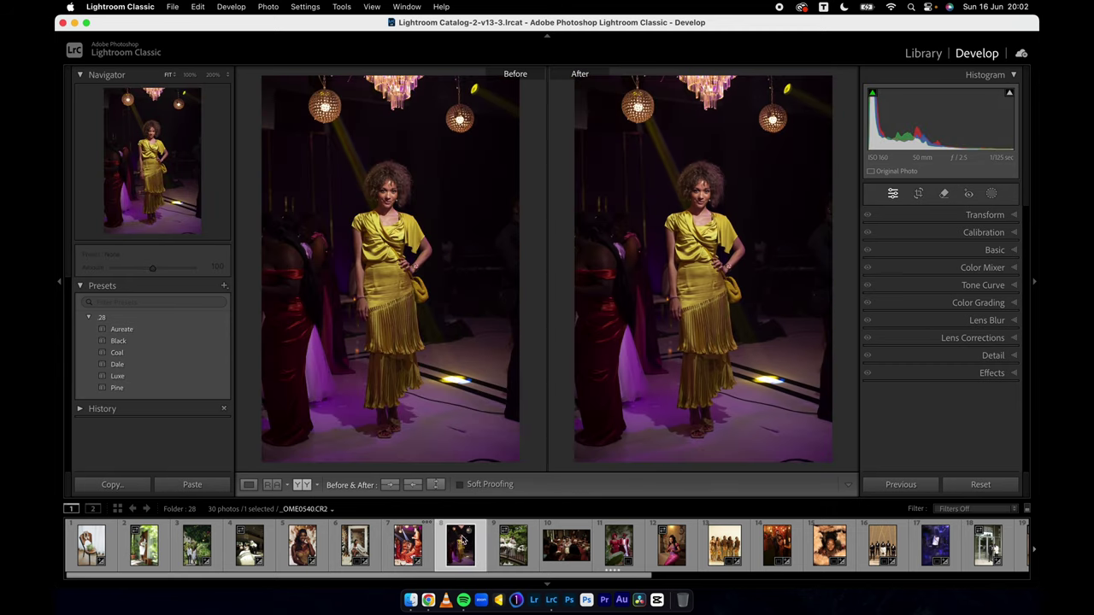
click(174, 379)
Crop the yellow-outfit photo tighter around the woman at its original aspect ratio and show it side by side with the before version.
click(918, 194)
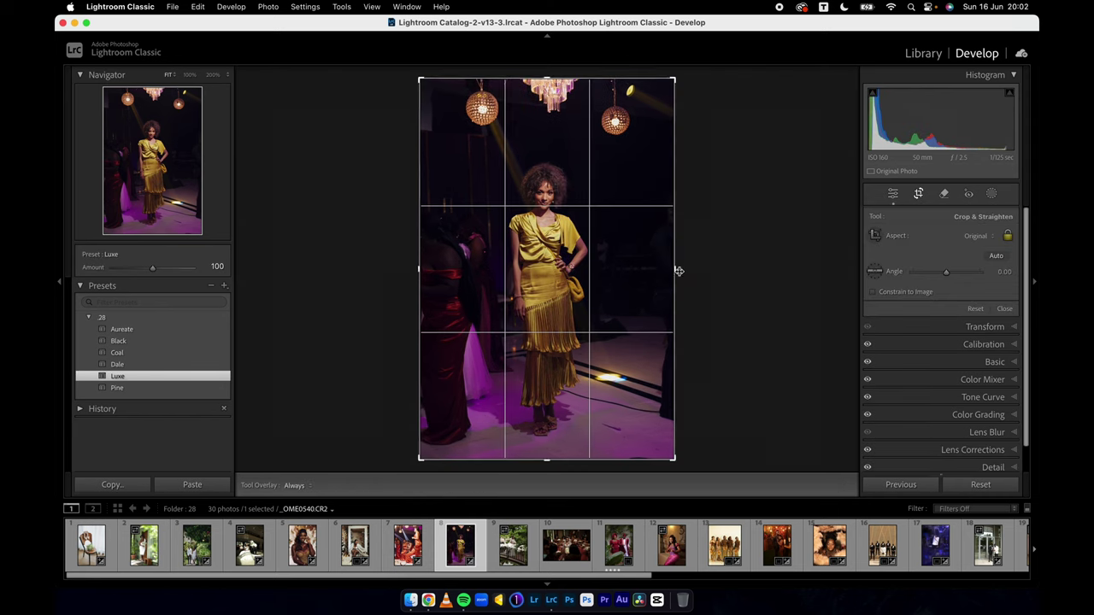
drag(679, 271, 656, 271)
drag(430, 296, 437, 296)
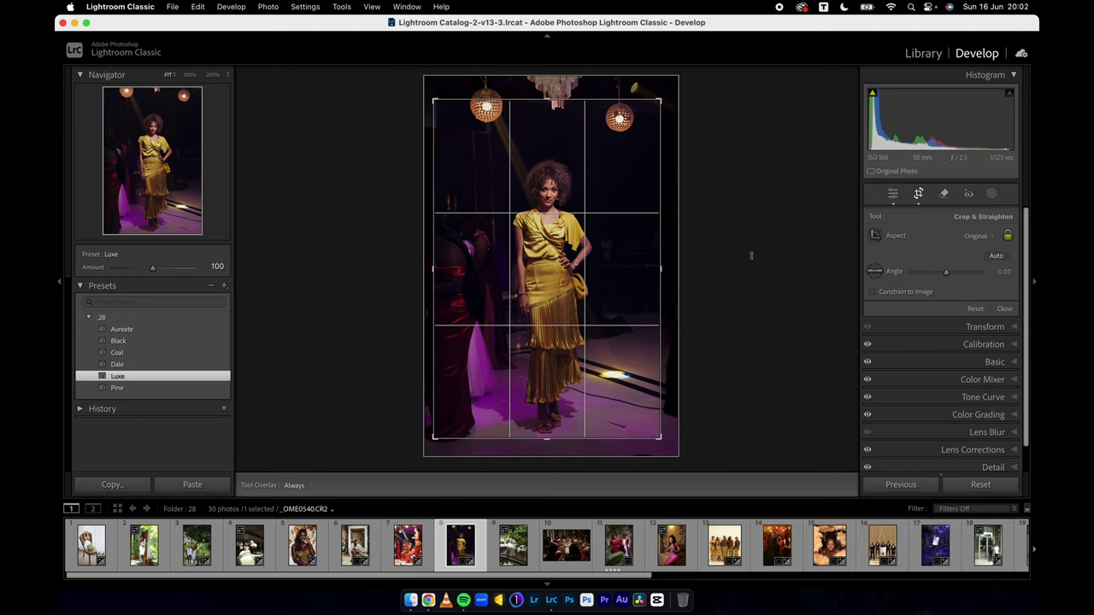
click(919, 194)
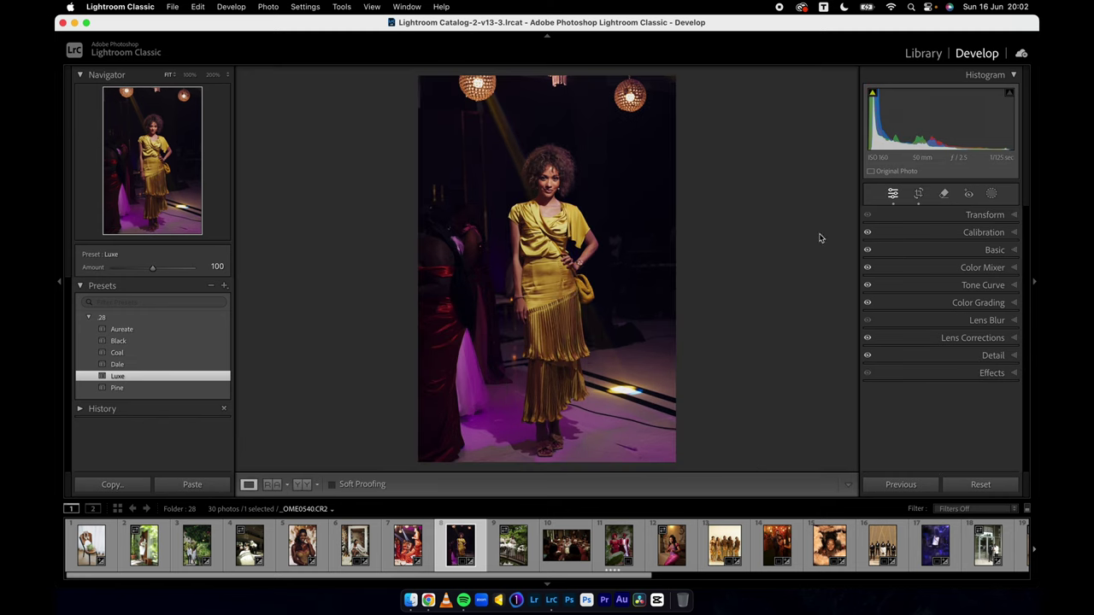
click(302, 485)
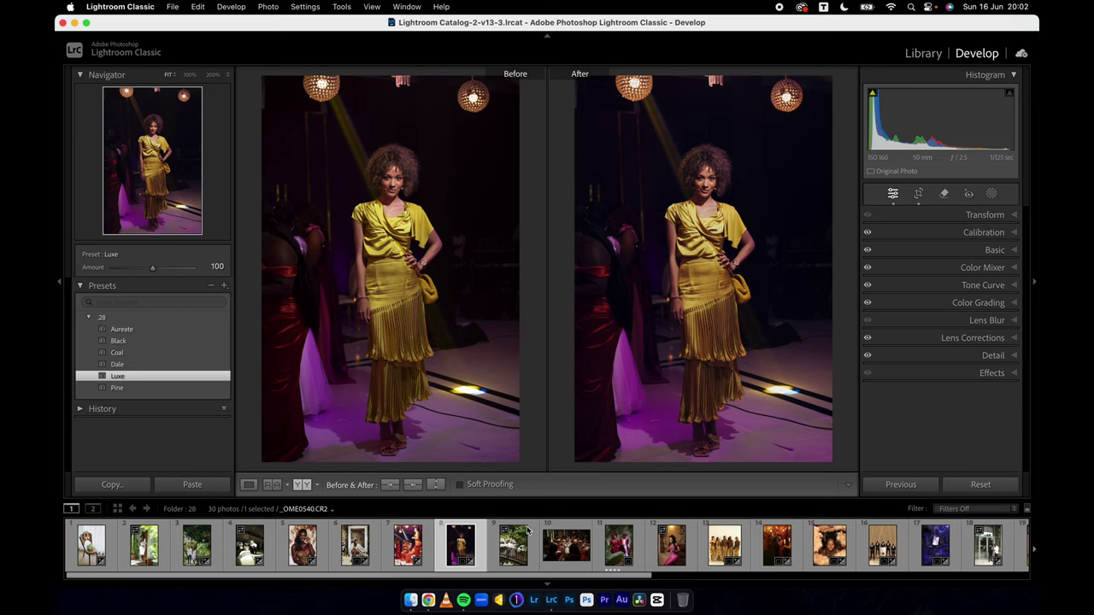
Apply the Dale preset to the bride-on-bridge photo and brighten the bride with a radial gradient mask at 0.69 exposure.
click(513, 556)
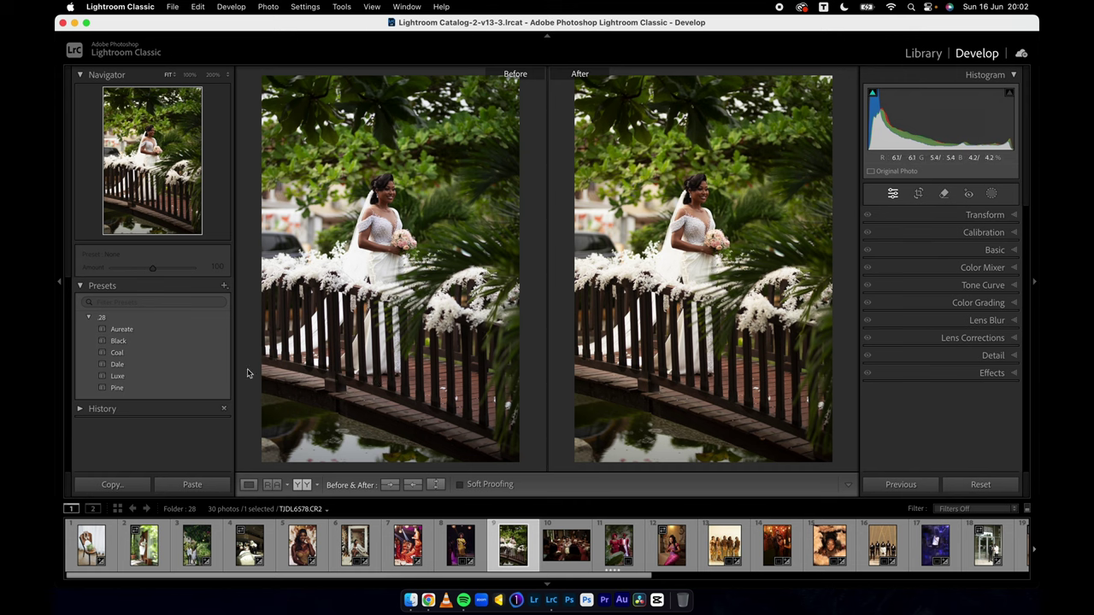
click(165, 368)
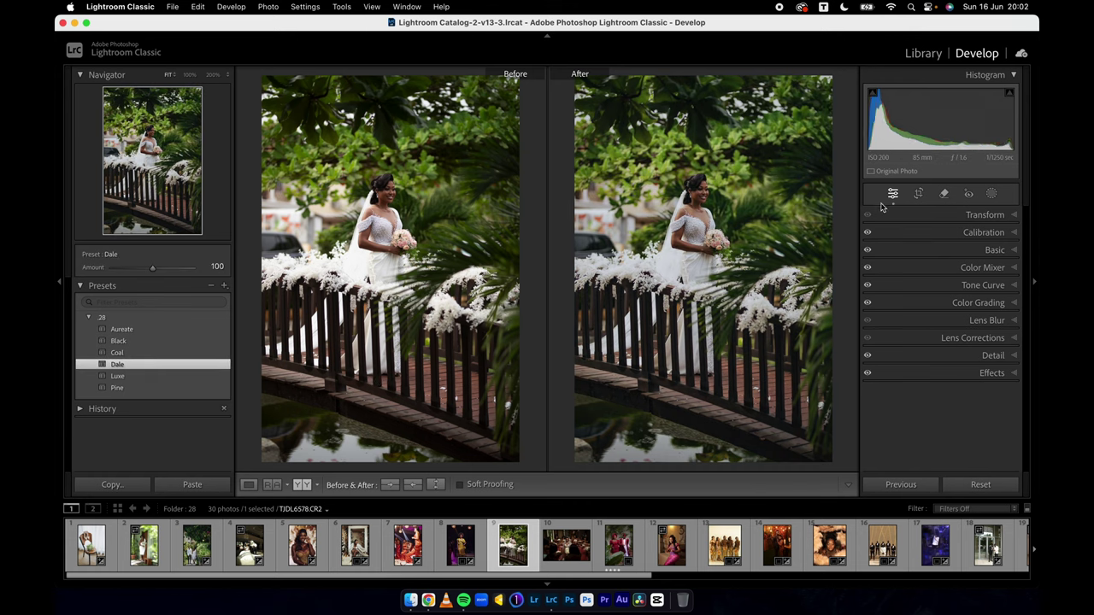
click(992, 193)
click(892, 335)
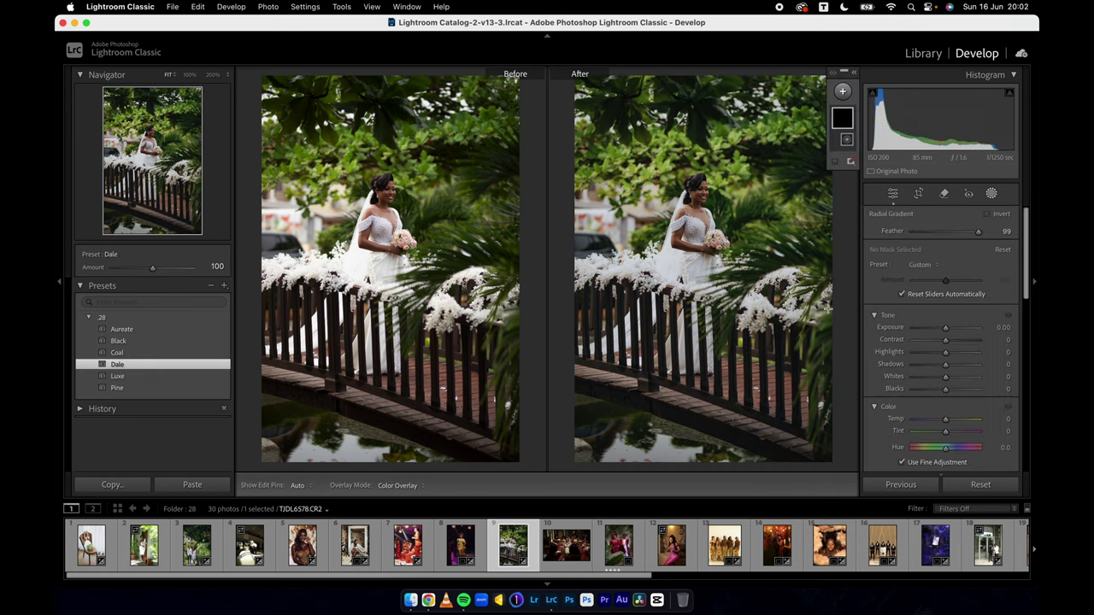
drag(703, 222, 742, 318)
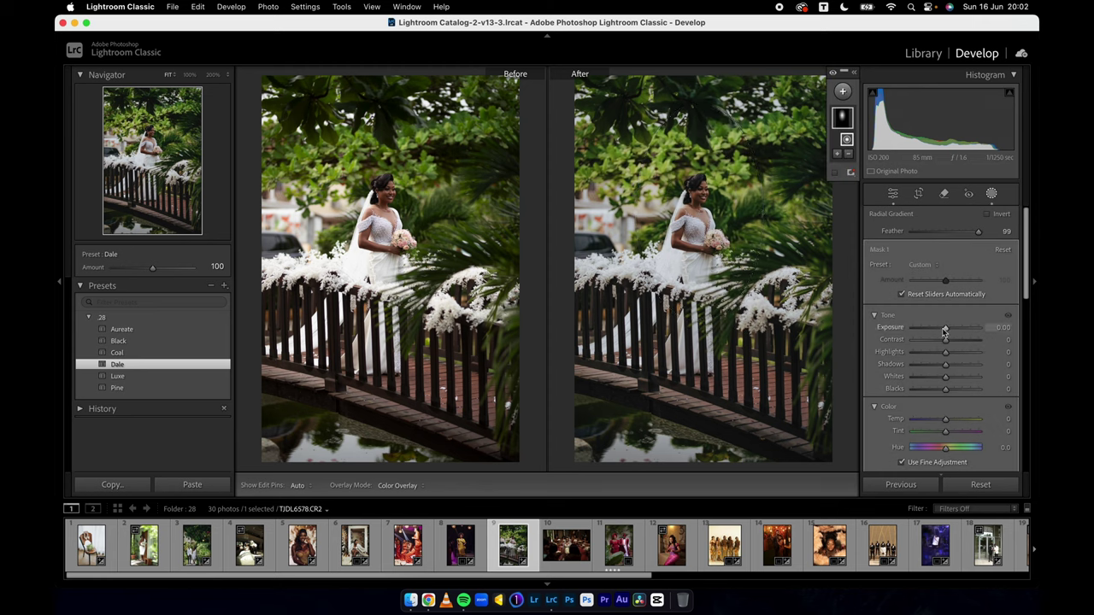
drag(945, 329, 951, 329)
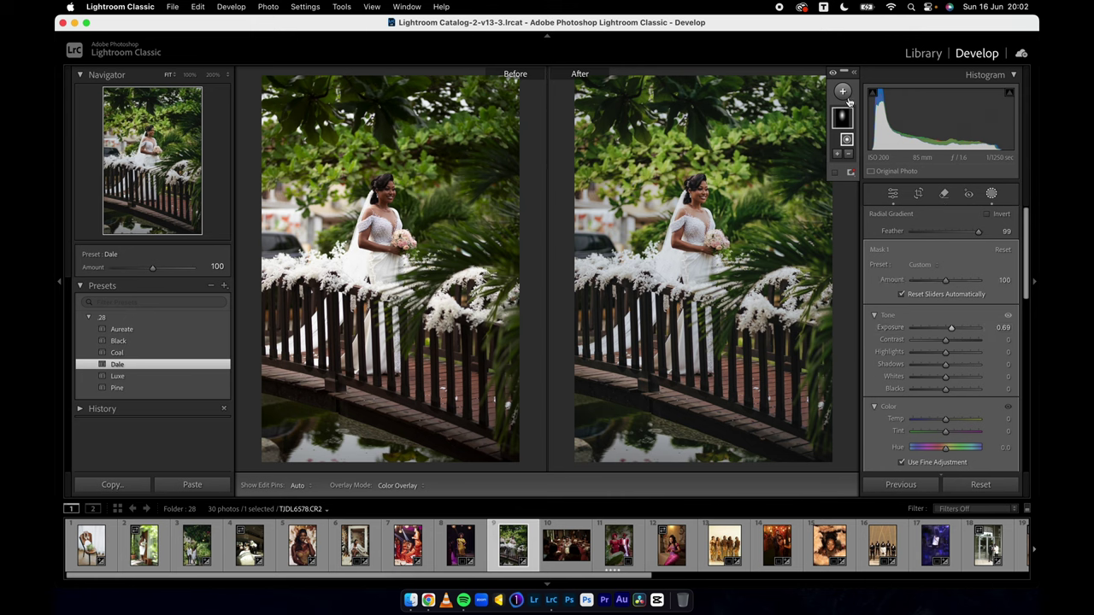
Add an inverted radial gradient mask around the bride and darken her surroundings by pulling the mask's curve midpoint down.
click(842, 90)
click(858, 236)
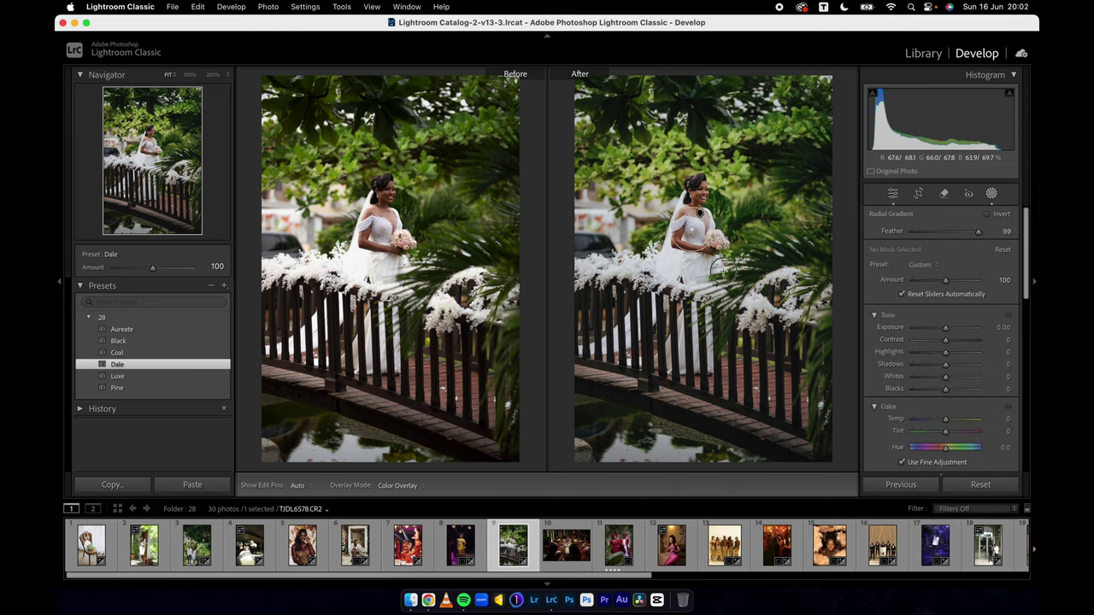
drag(694, 228, 796, 348)
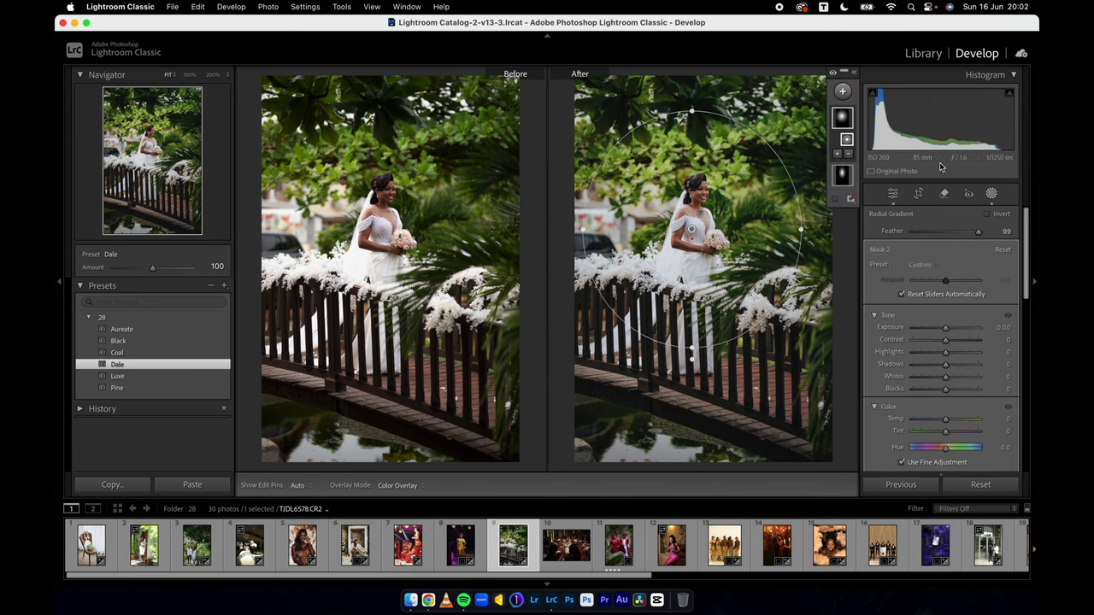
click(992, 214)
scroll(951, 401, down, 5)
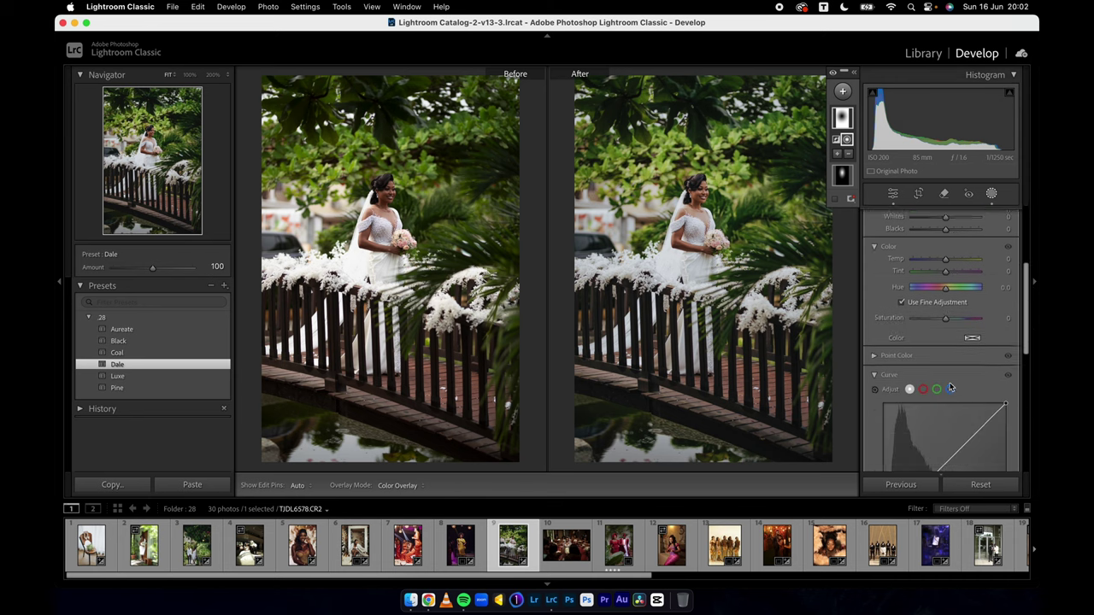
drag(941, 405, 947, 410)
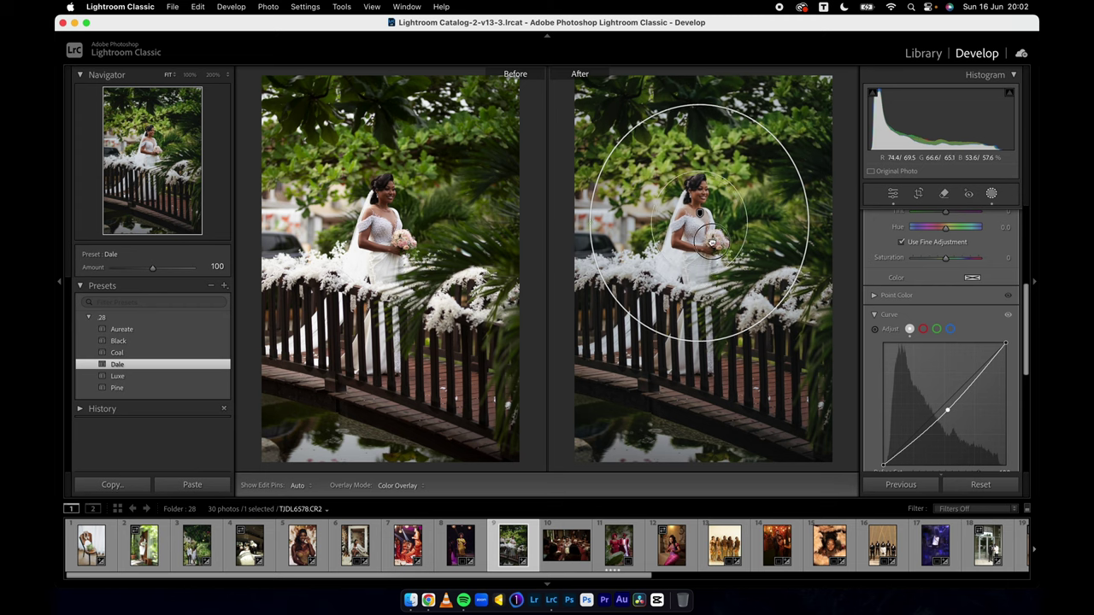
click(703, 241)
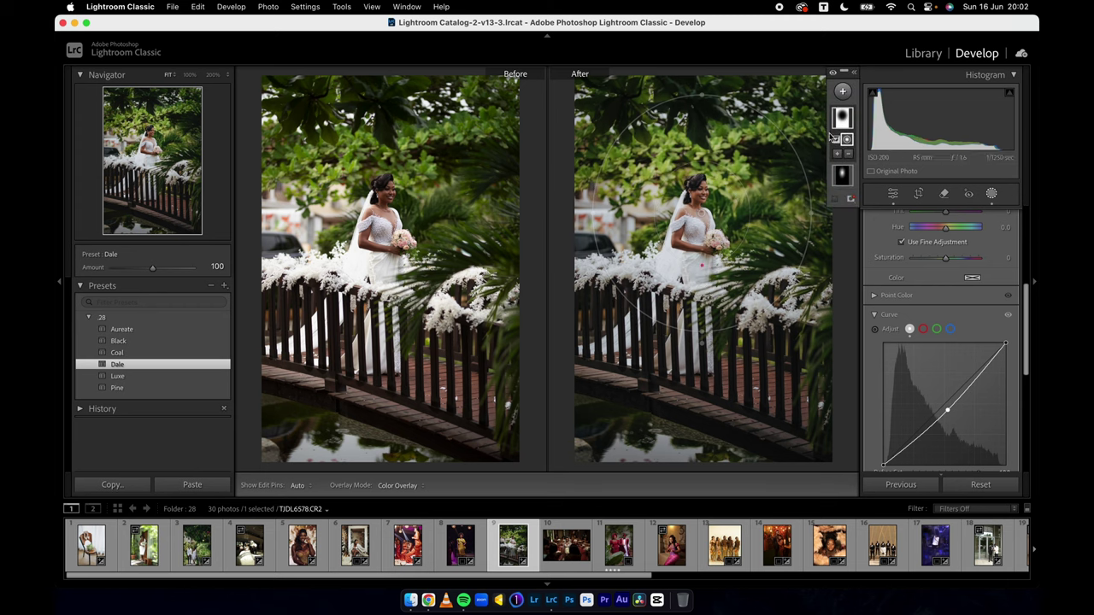
click(991, 195)
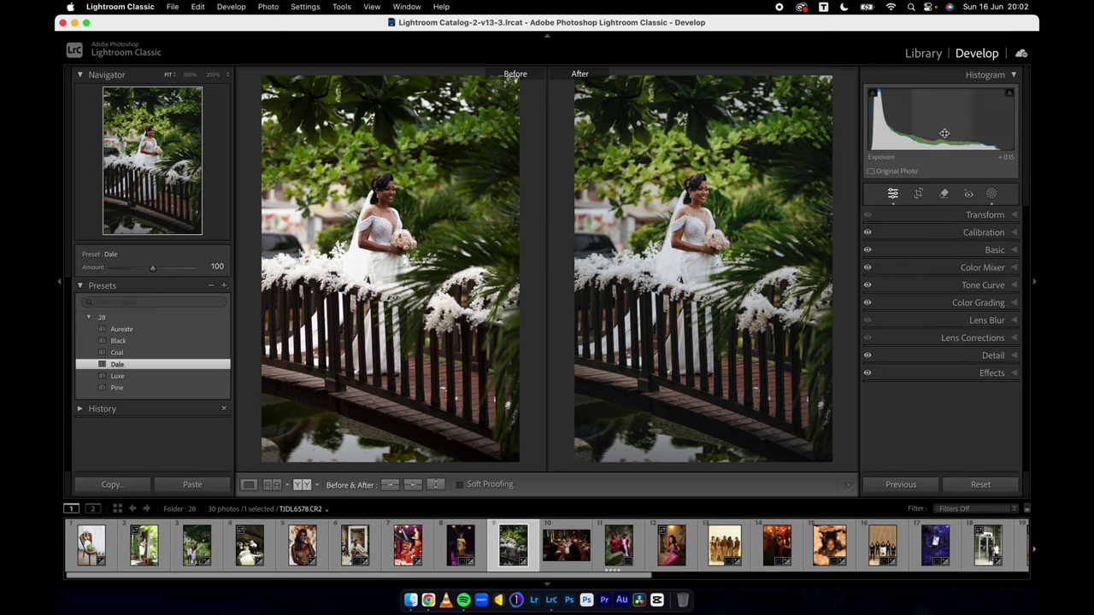
Try a cooler white balance temperature of 4,672 on the bride-on-bridge photo and undo that change.
click(944, 249)
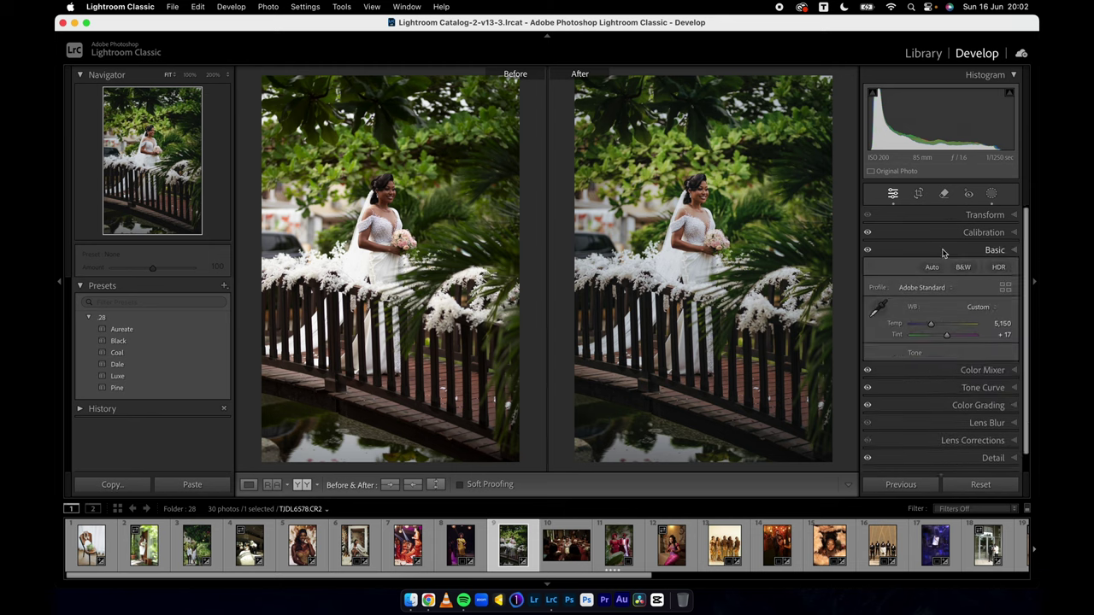
drag(932, 291, 929, 294)
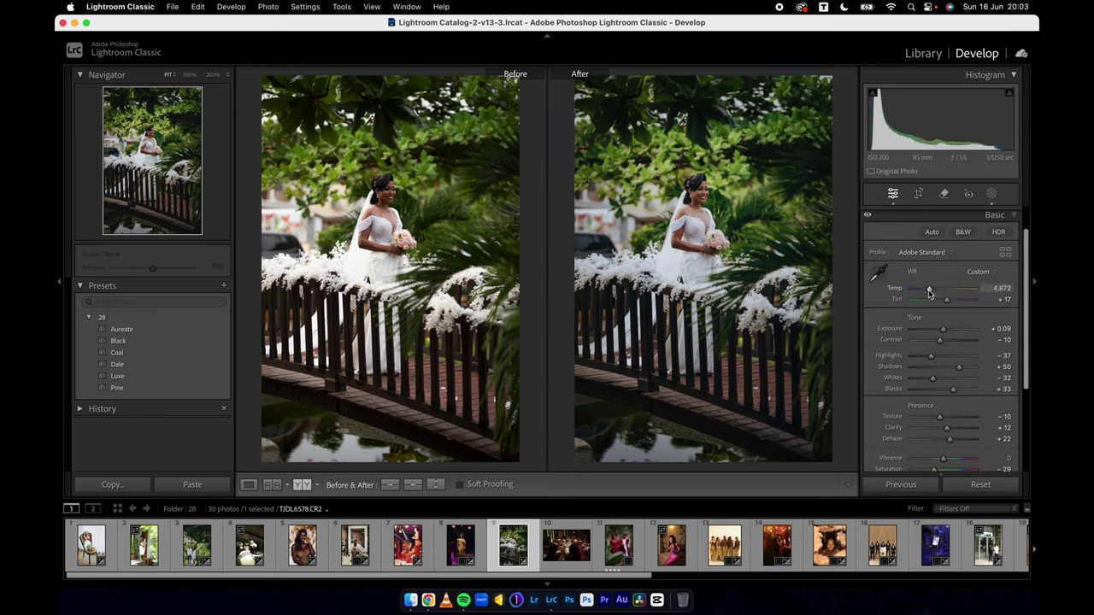
key(super+z)
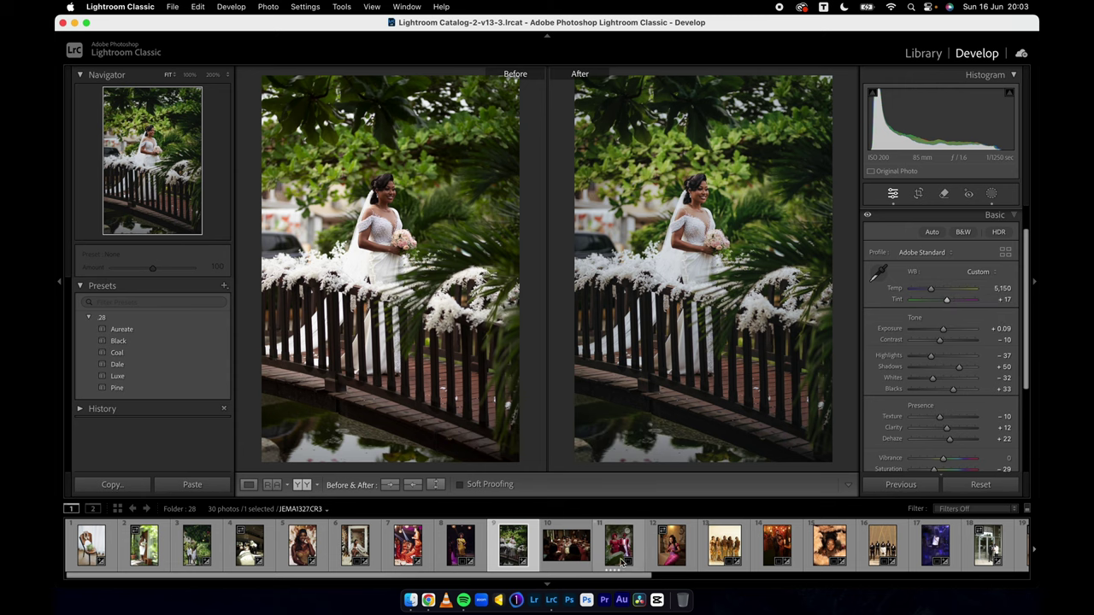
Try the Aureate preset on the bride-and-bridesmaids photo with highlights at 0 and exposure at 0.45, and reset all its edits.
click(568, 554)
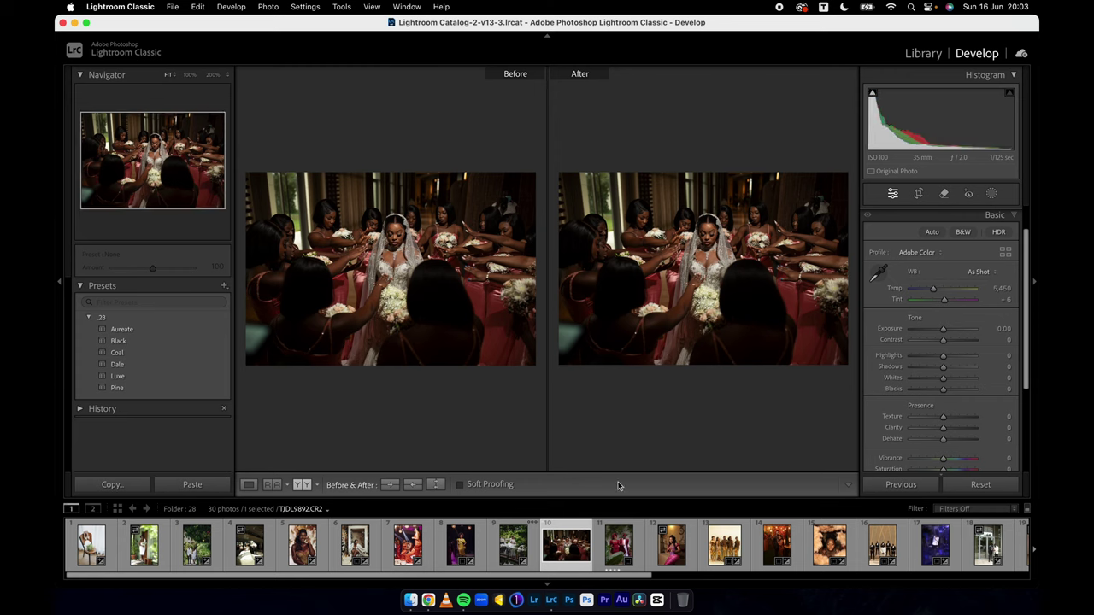
click(153, 330)
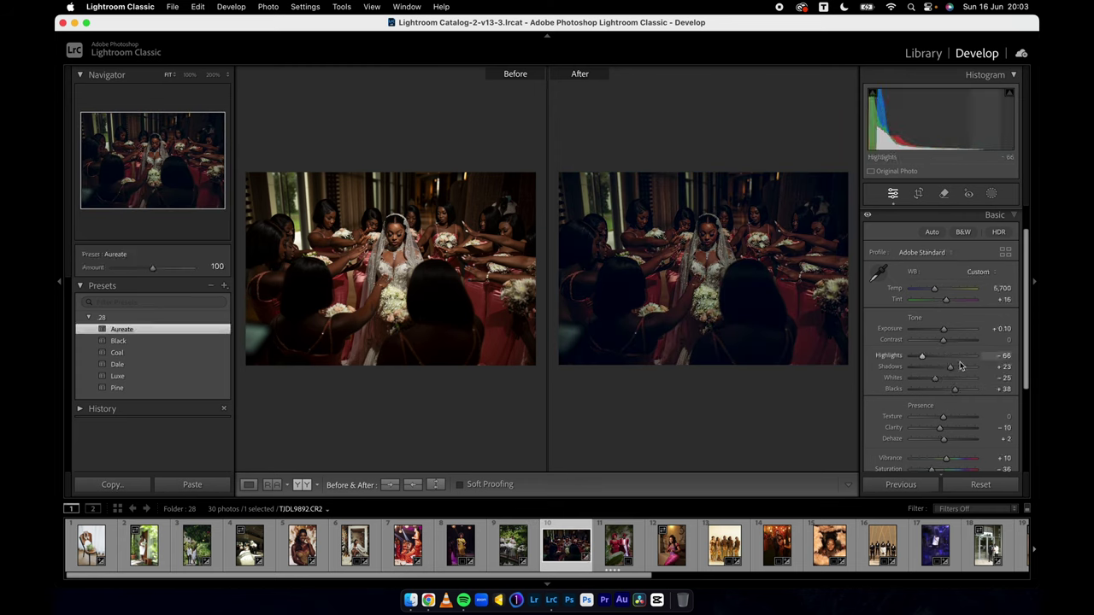
double_click(922, 359)
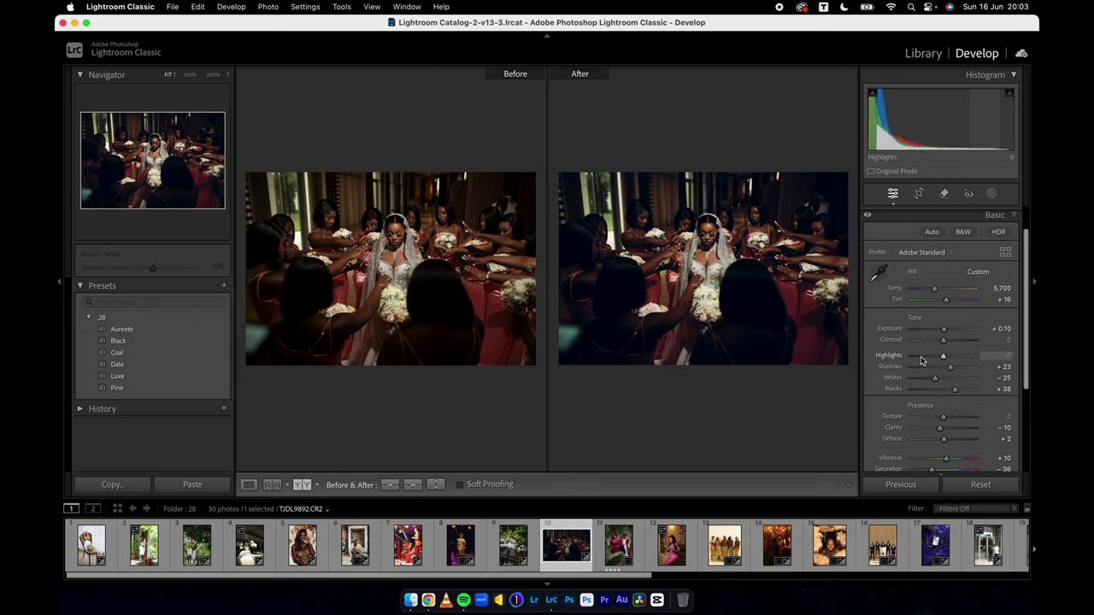
drag(944, 332, 947, 332)
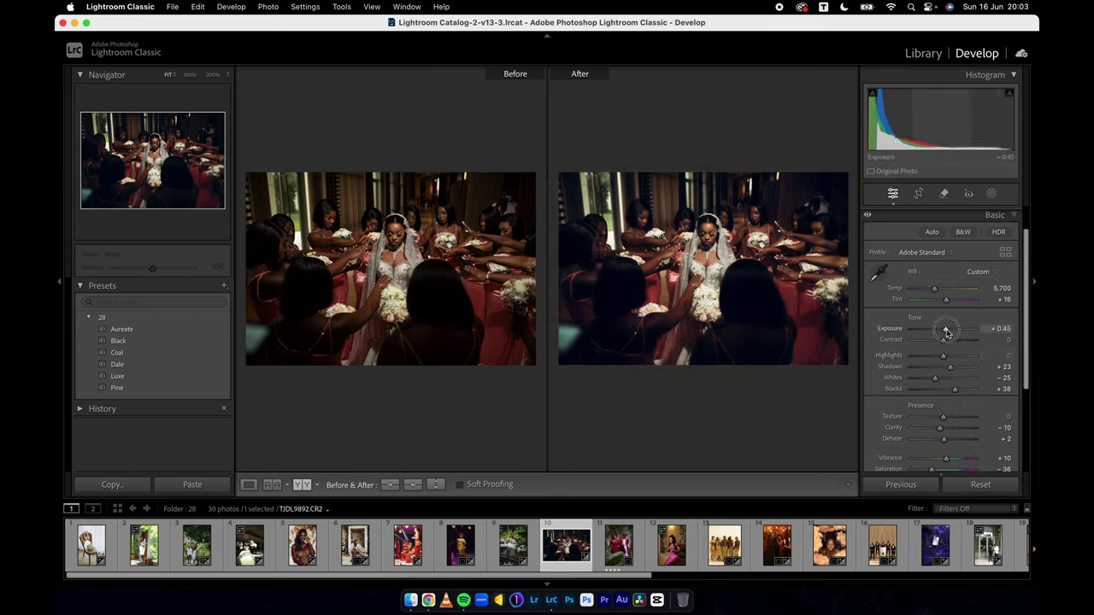
click(980, 484)
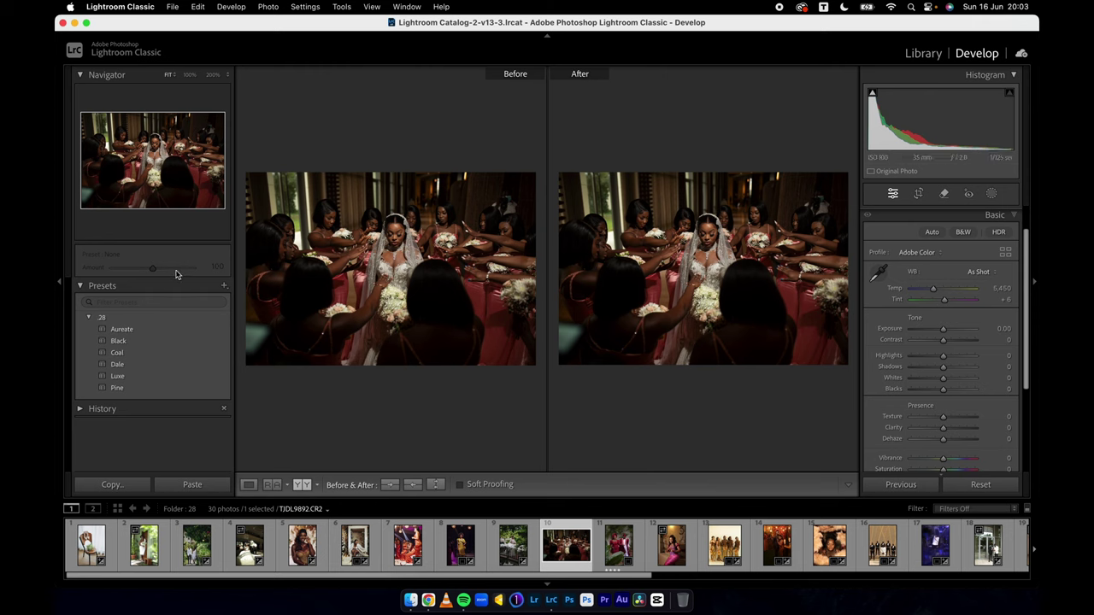
Try the Aureate preset on the bride-and-bridesmaids photo at an amount of 50 with highlights raised to +15.
click(126, 332)
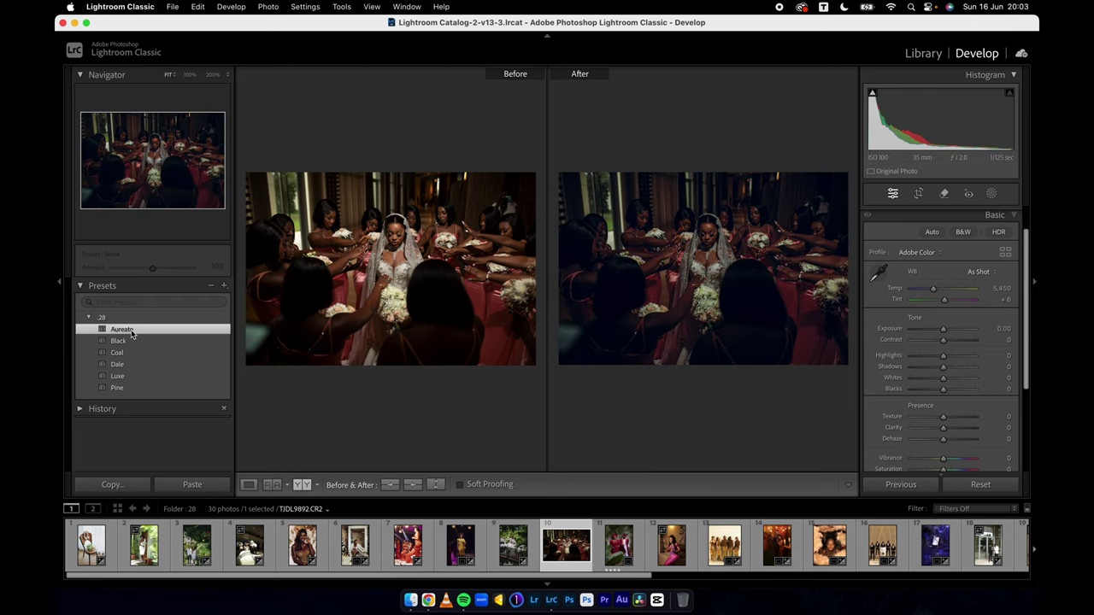
drag(151, 268, 133, 272)
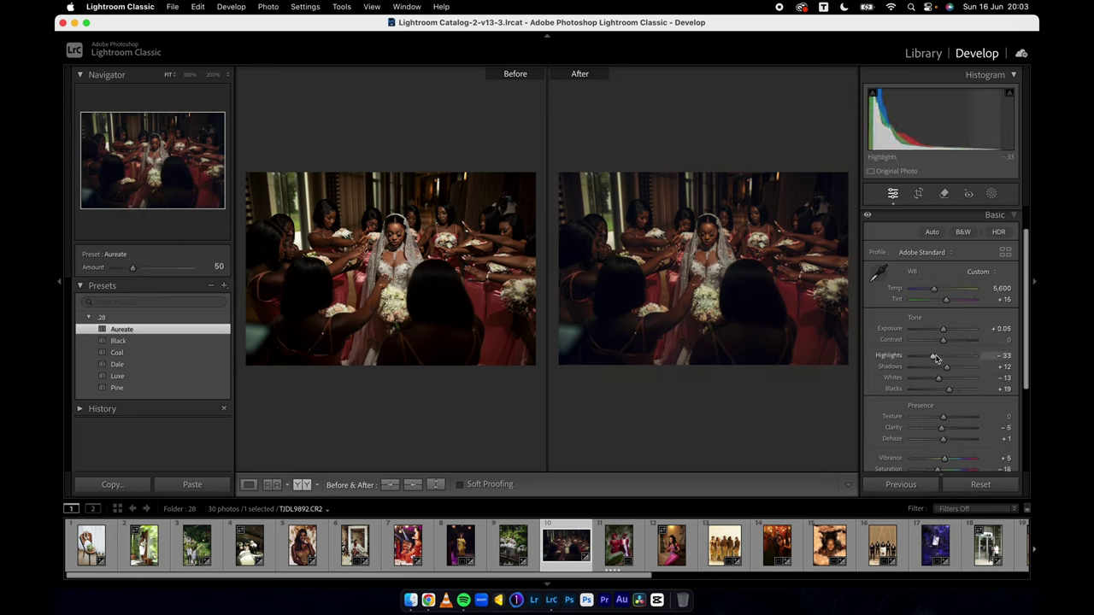
drag(935, 359, 948, 358)
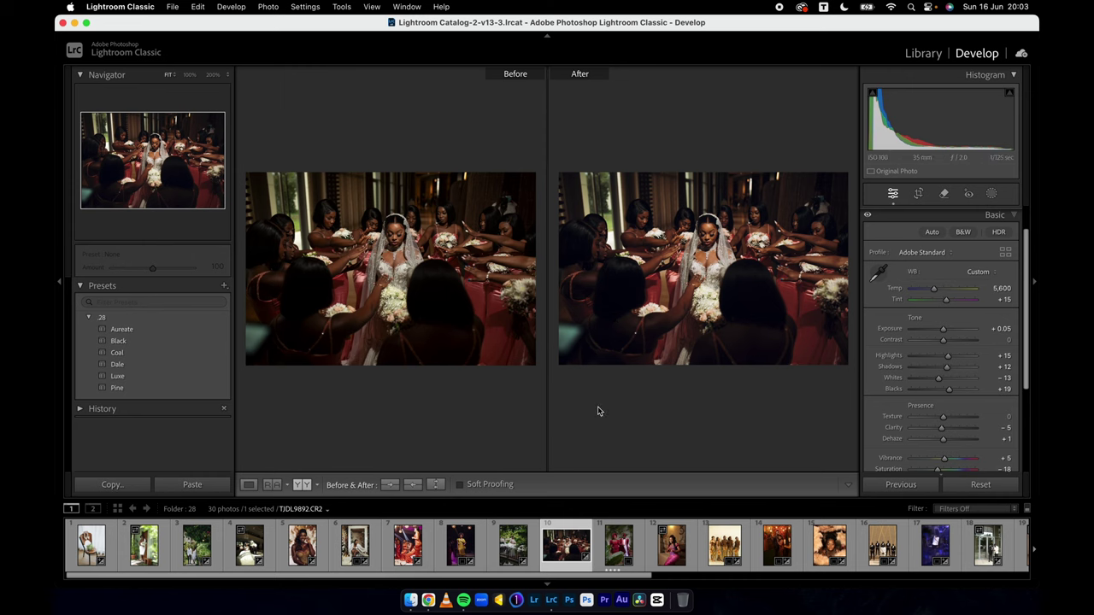
Apply the Dale preset at a reduced amount to the bride-and-bridesmaids photo, and set exposure to +0.45 and dehaze to +23.
click(155, 366)
drag(151, 270, 134, 272)
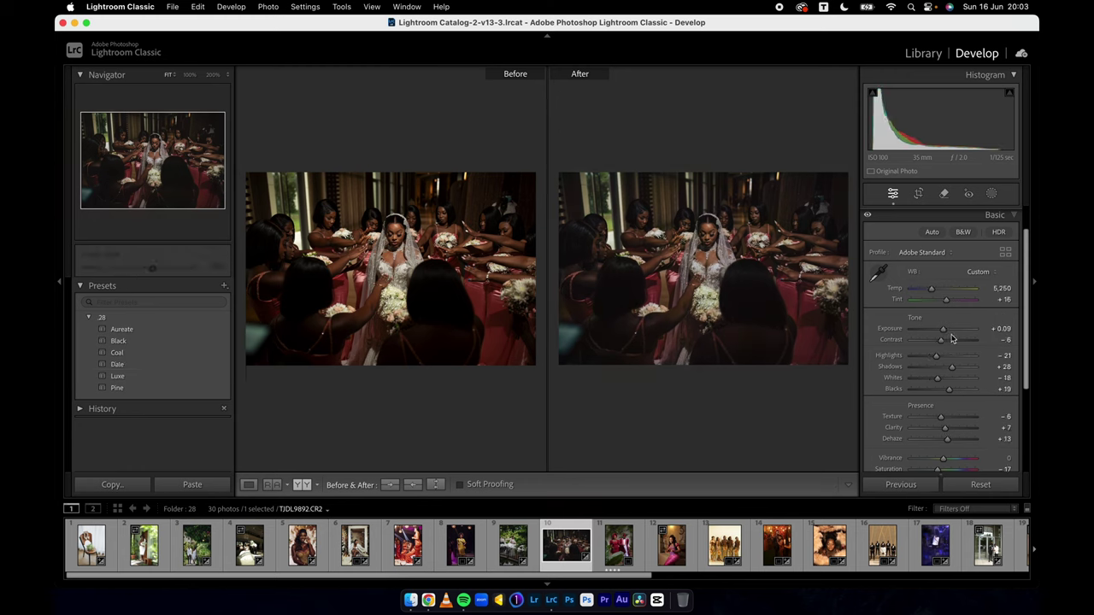
drag(944, 329, 947, 329)
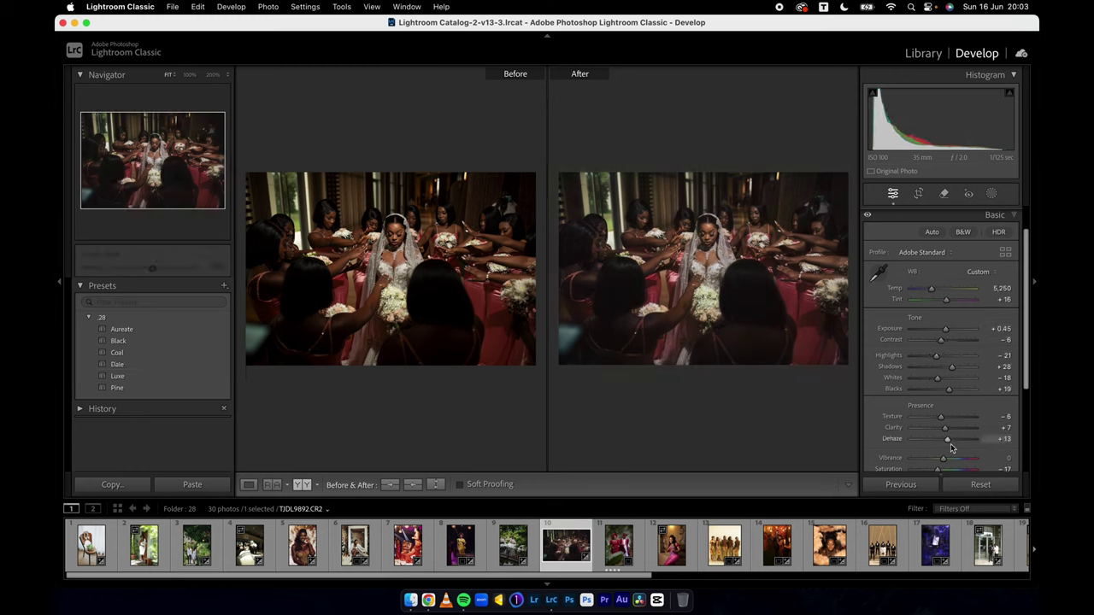
drag(947, 439, 950, 439)
Deepen the blacks of the bride-and-bridesmaids photo by lowering the point curve's black point to output 1.
scroll(945, 415, down, 3)
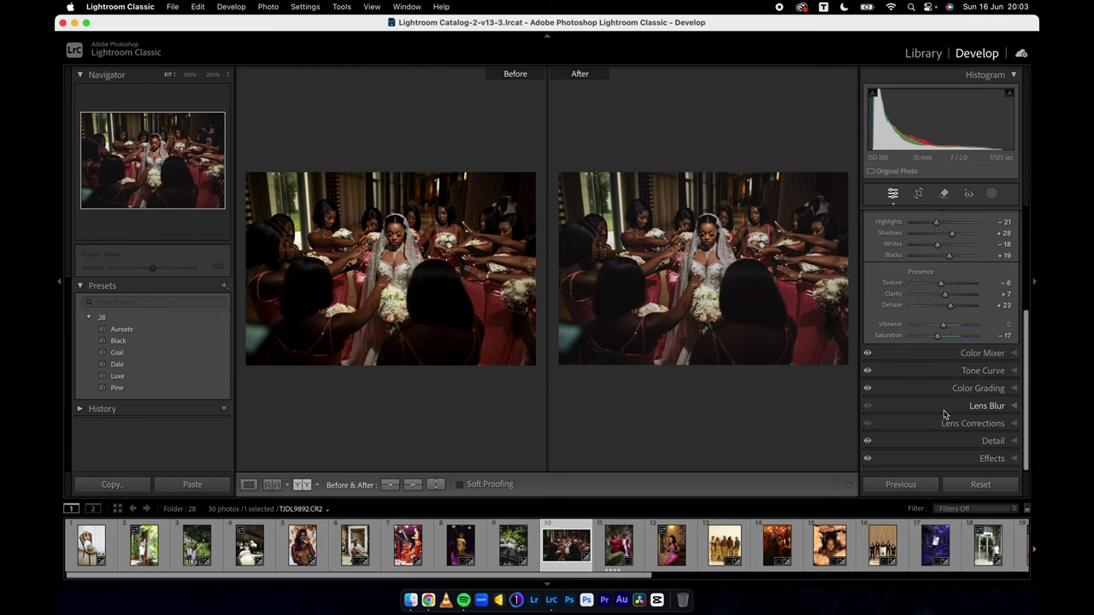
click(926, 370)
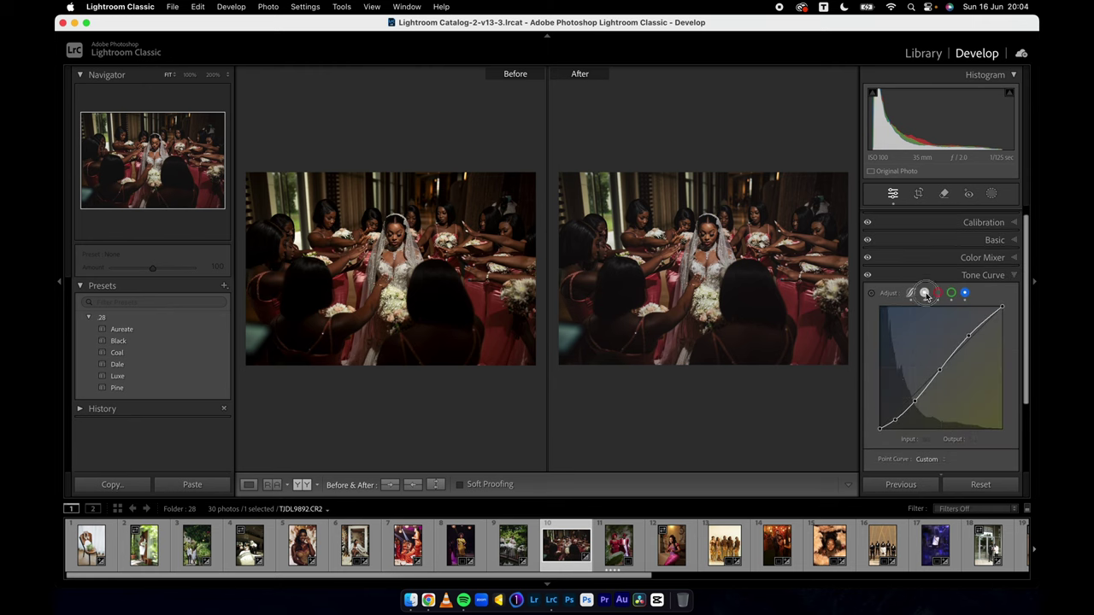
click(925, 292)
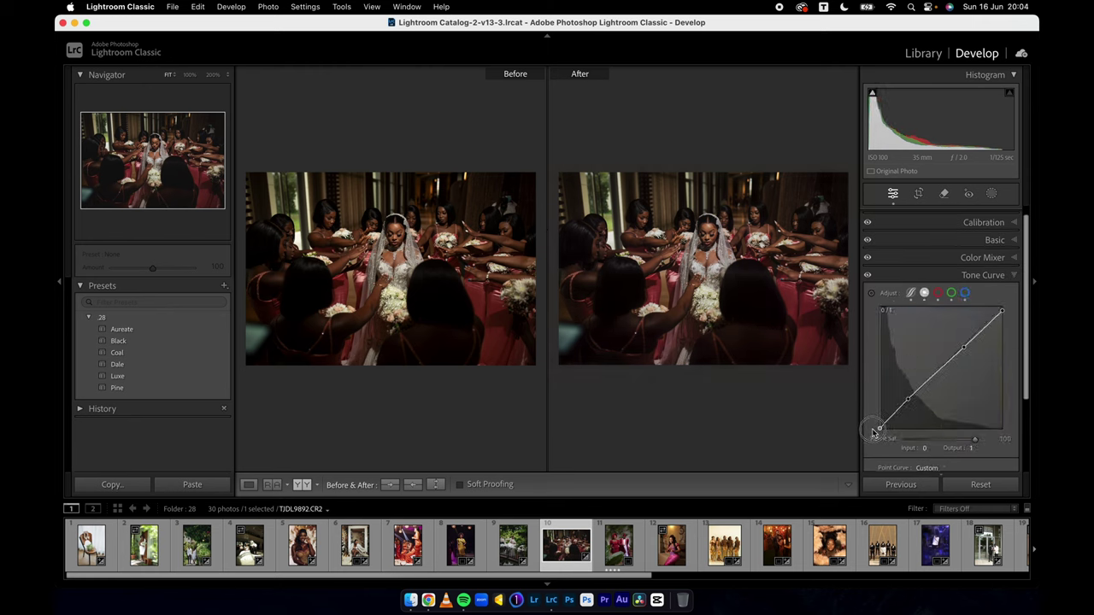
drag(874, 432, 878, 430)
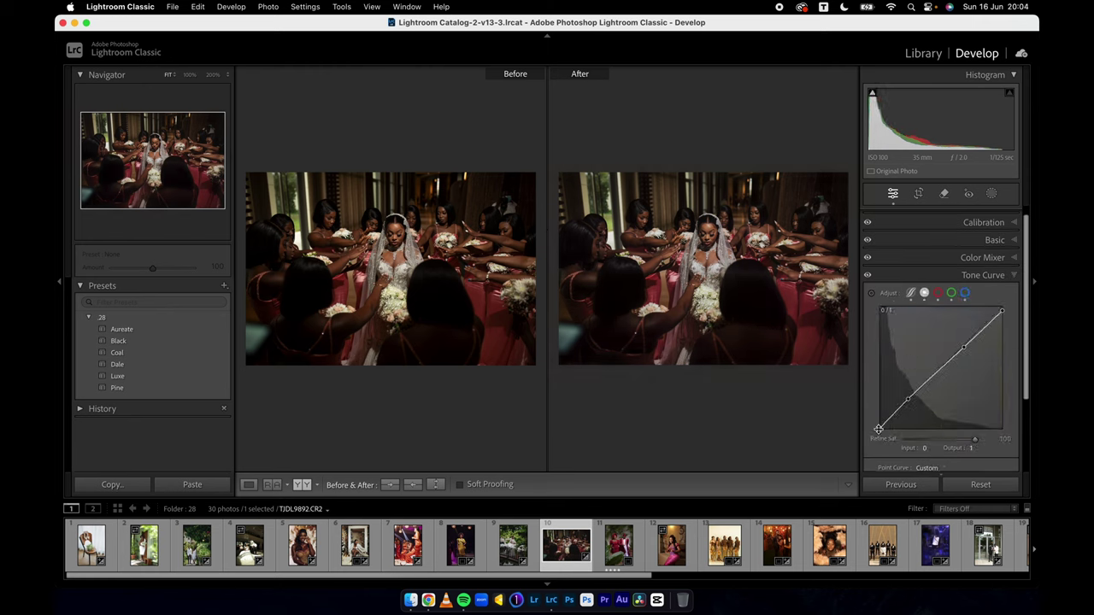
Try the Aureate and Coal presets on the photo of the couple in red outfits.
click(619, 545)
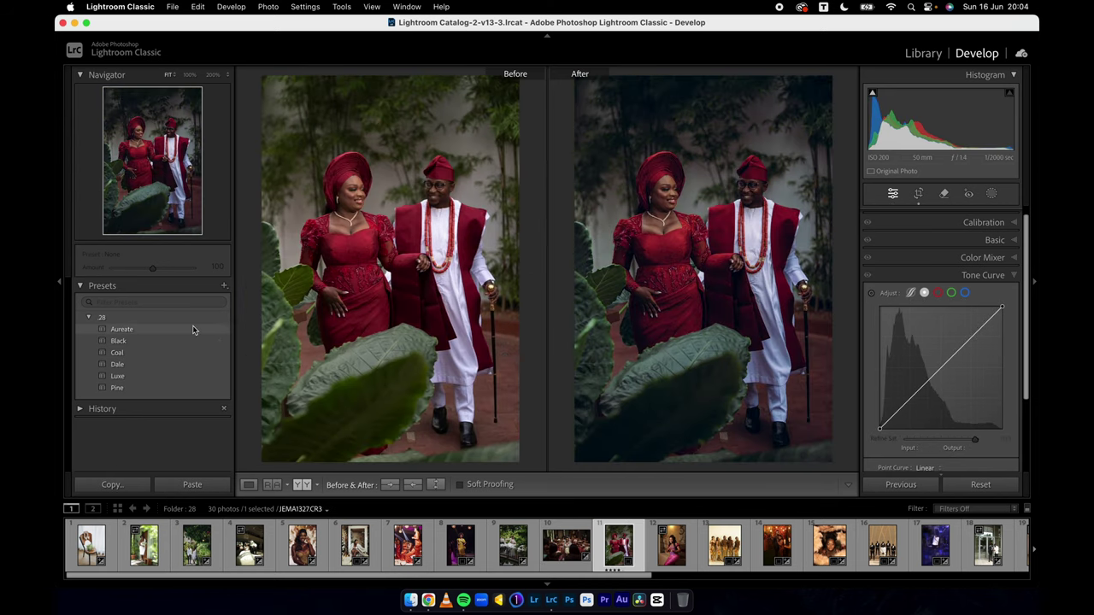
click(193, 330)
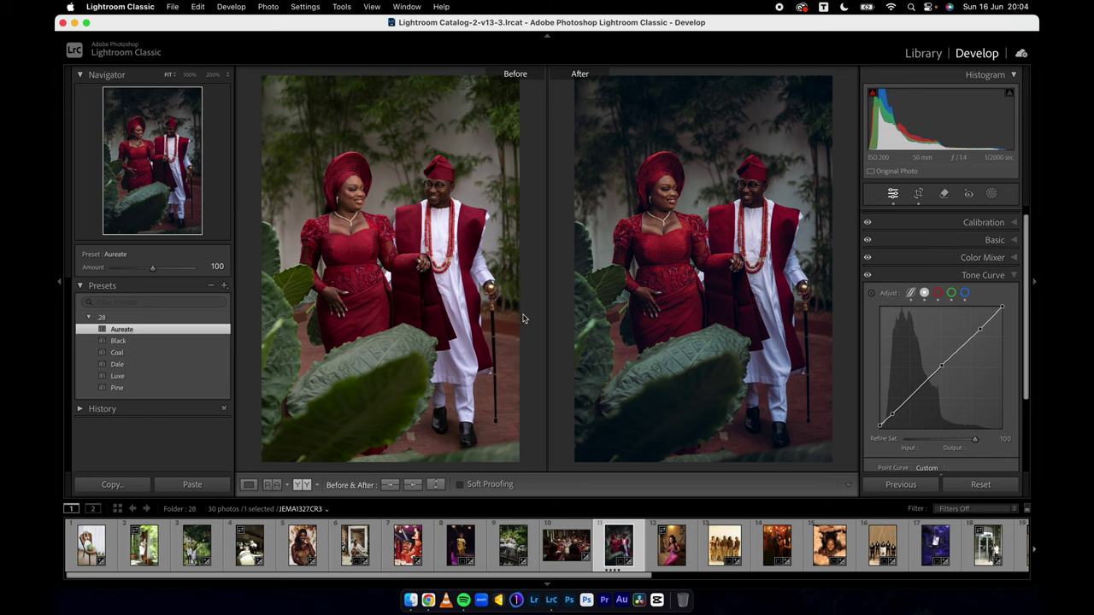
click(168, 357)
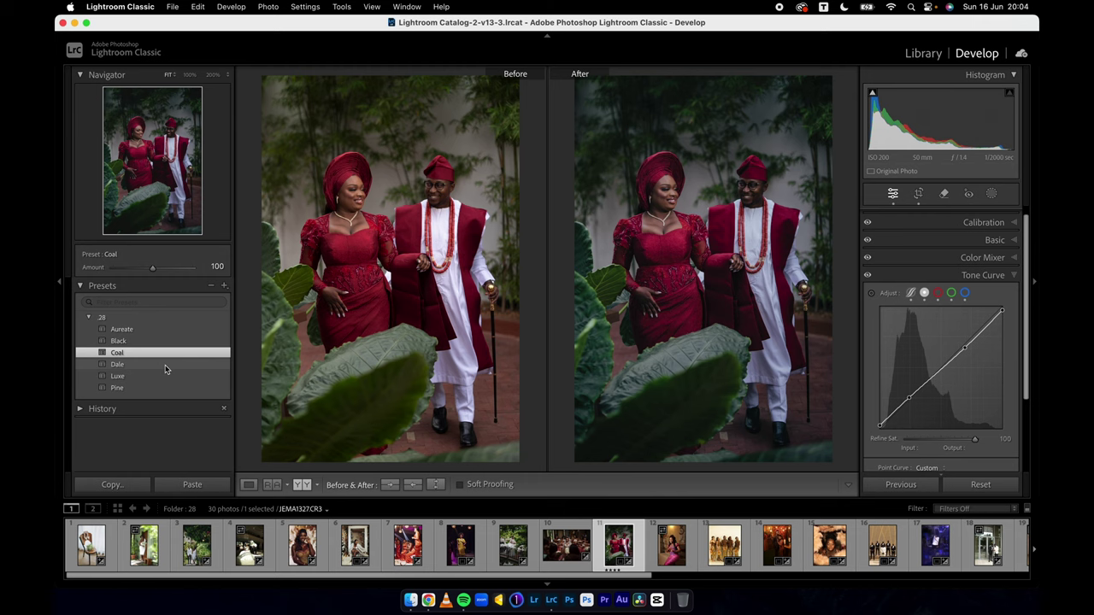
Apply the Dale preset to the red-outfit couple photo and lower the tone curve's black point to about output 15.
click(165, 365)
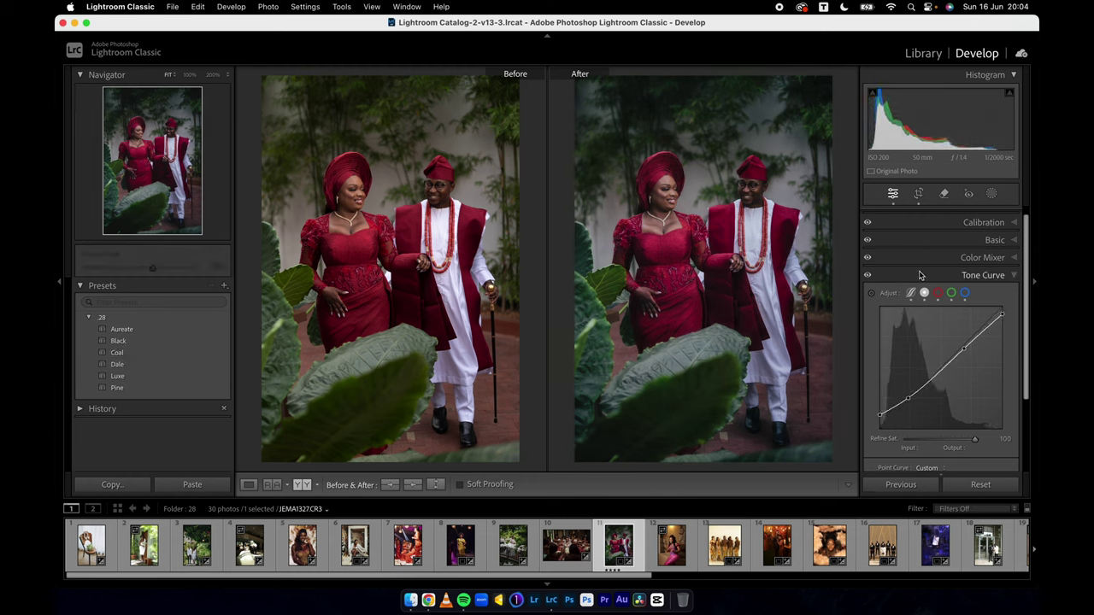
drag(880, 413, 881, 421)
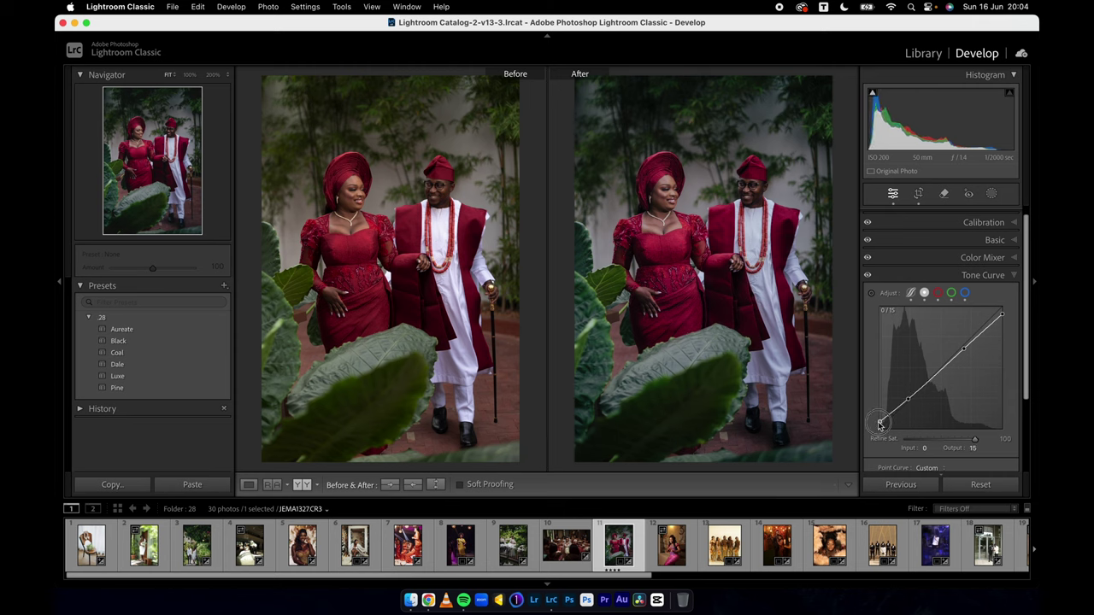
drag(880, 422, 878, 425)
Shift the red hue slightly toward orange in the Color Mixer, raise red saturation to about +6 and fine-tune red luminance.
click(936, 262)
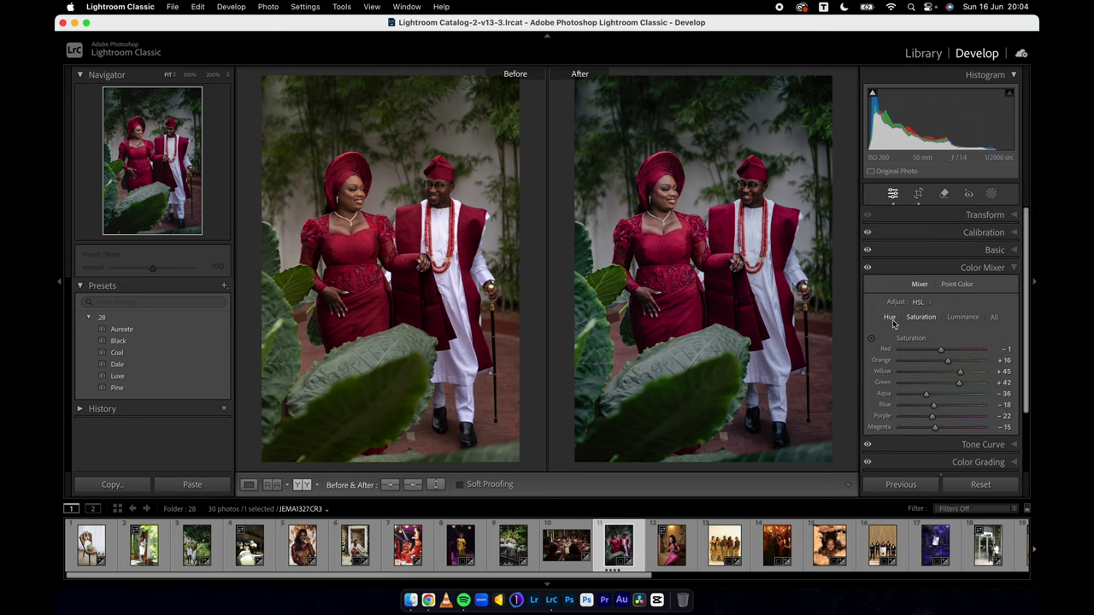
click(891, 318)
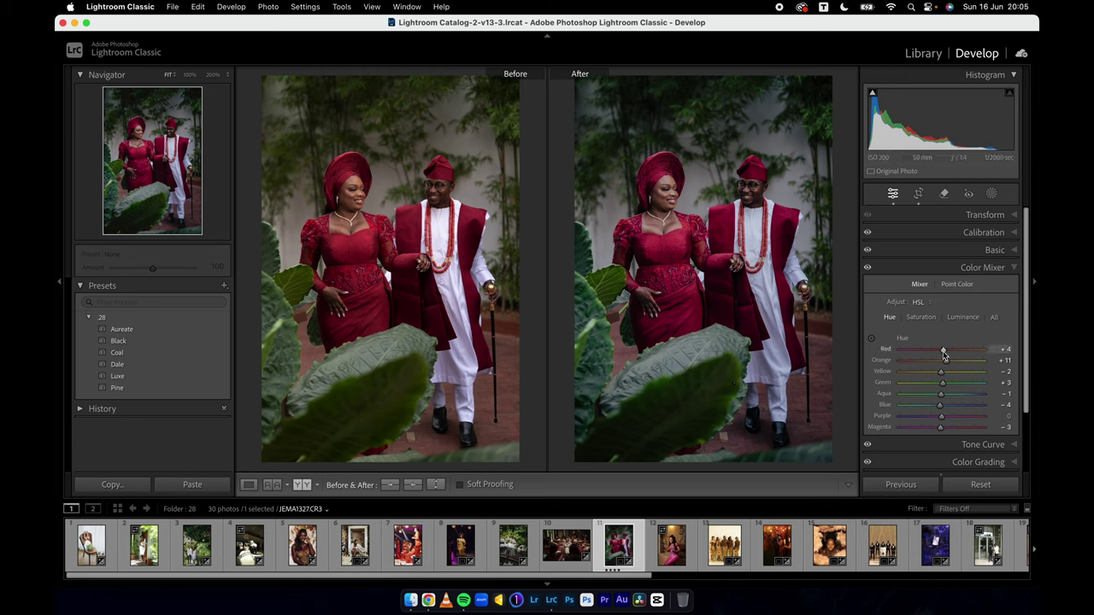
mouse_move(943, 351)
mouse_down()
mouse_move(956, 353)
mouse_move(945, 353)
mouse_up()
click(921, 318)
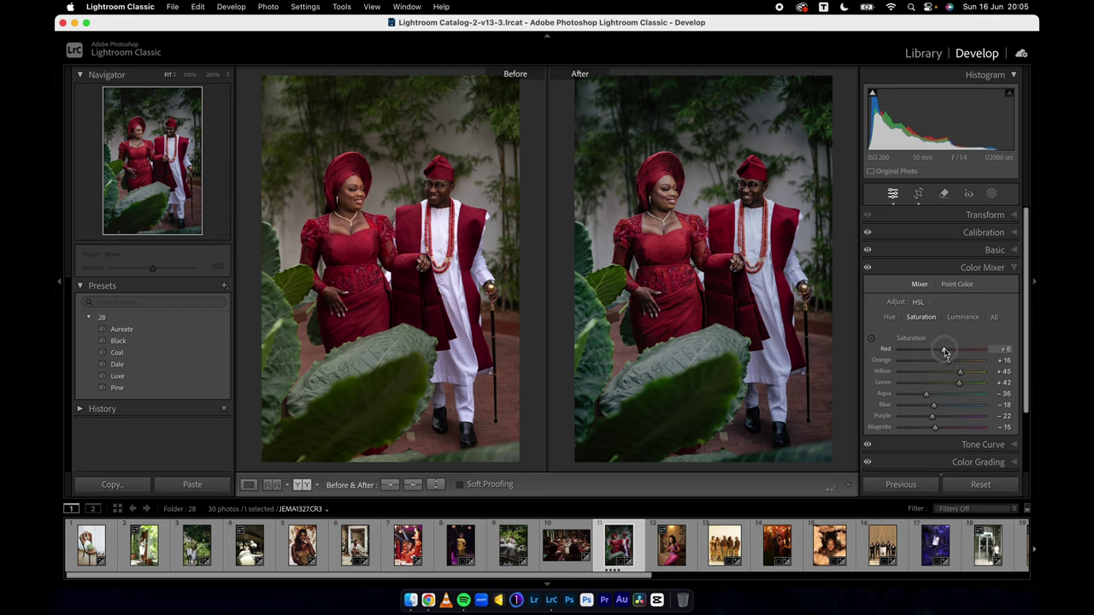
click(962, 317)
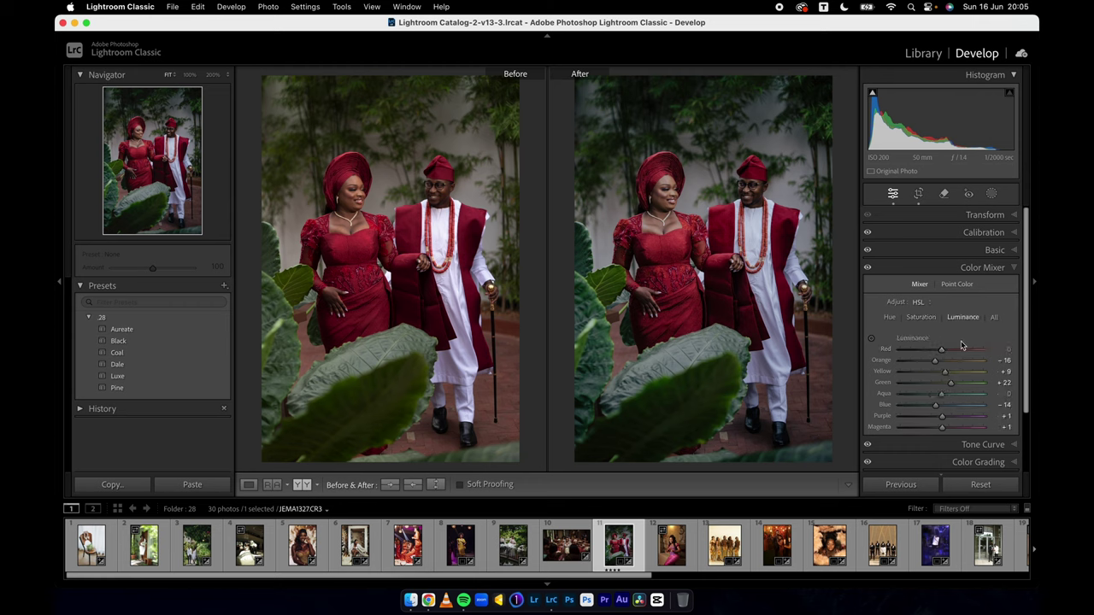
drag(944, 353, 940, 354)
click(938, 268)
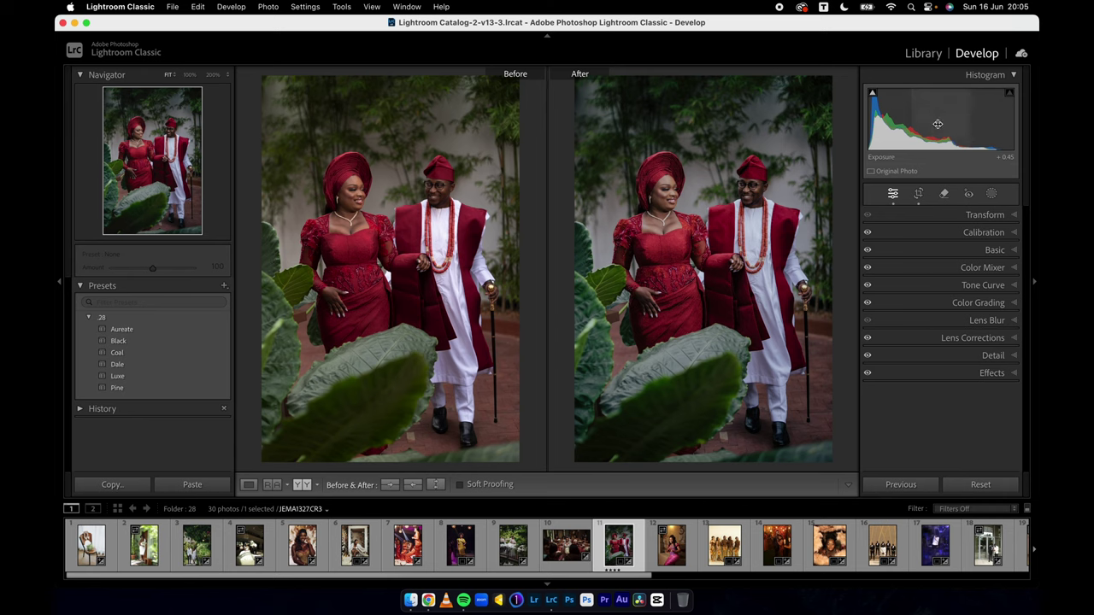
Try the Aureate preset on the photo of the seated woman in pink and apply the Dale preset instead.
click(678, 553)
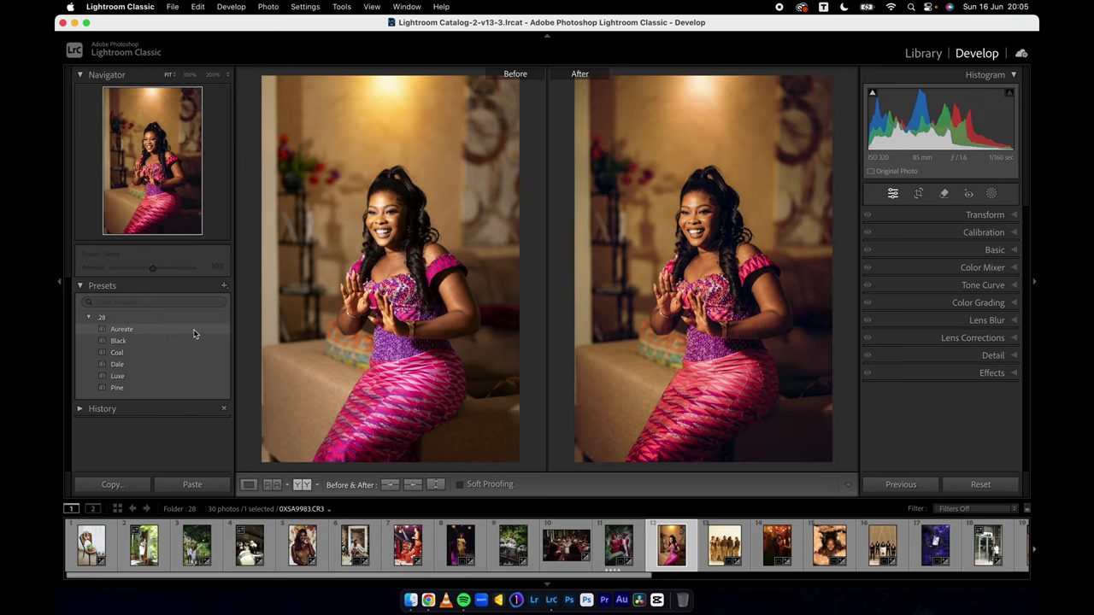
click(195, 331)
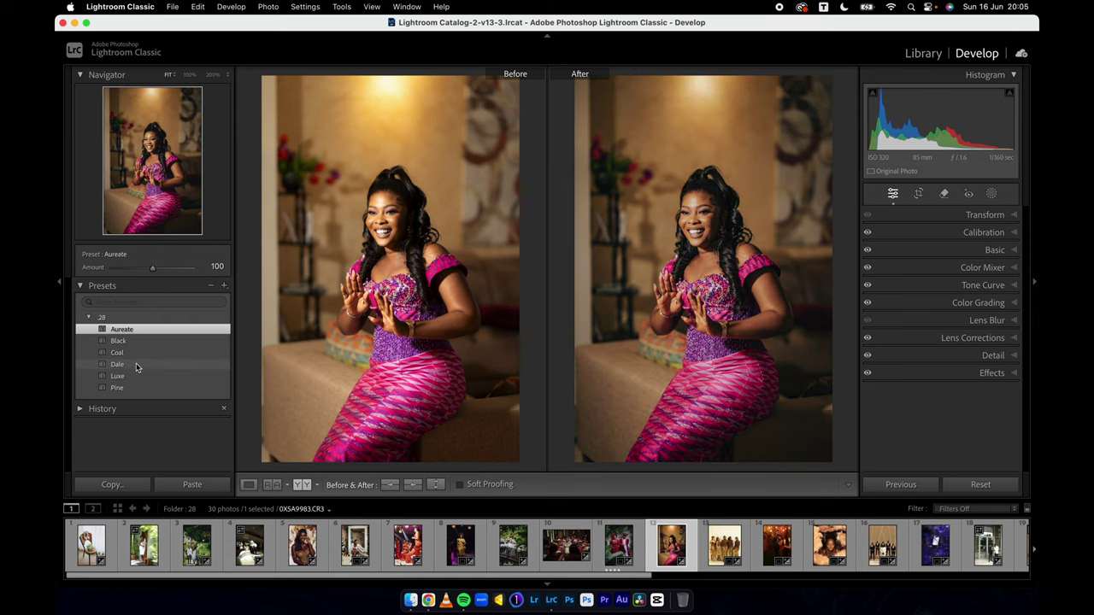
click(136, 365)
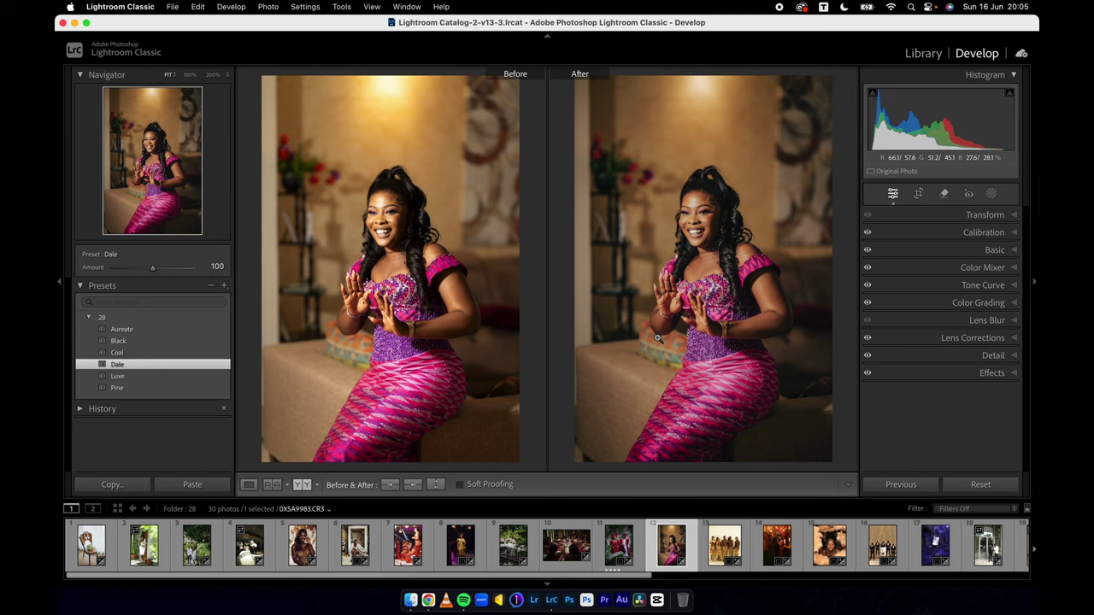
Crop the pink-dress photo slightly tighter around the woman at its original aspect ratio, trimming the side behind the shelf.
click(920, 194)
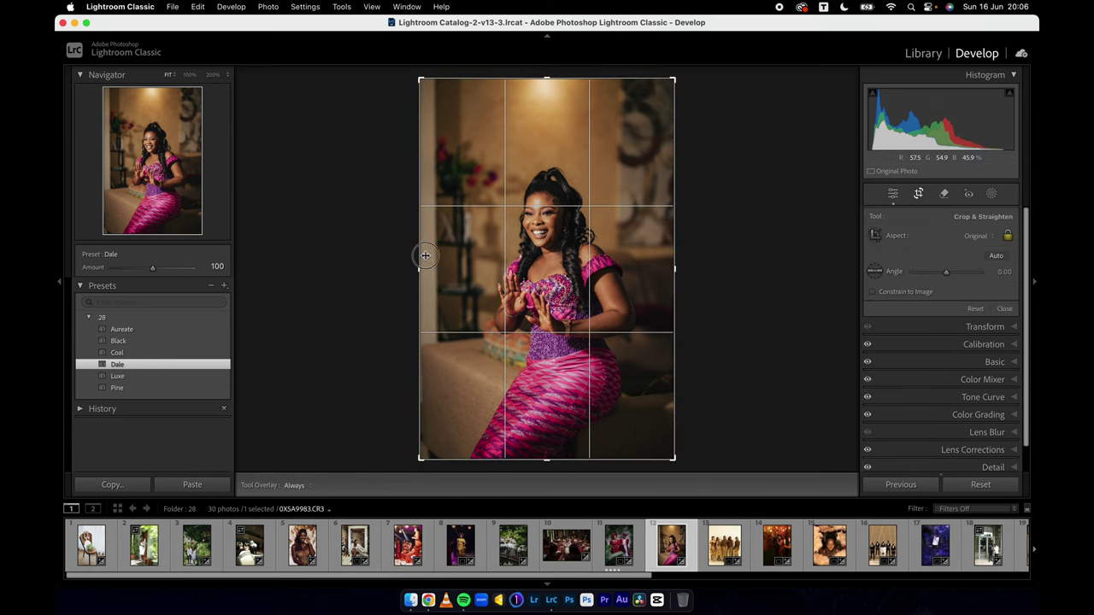
drag(419, 253, 434, 255)
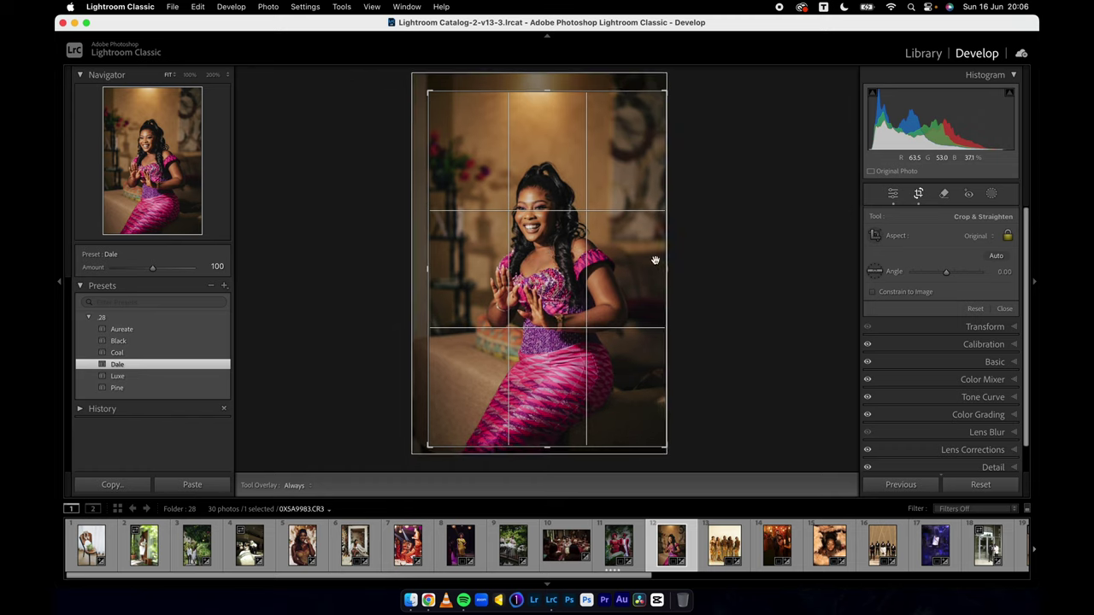
key(Return)
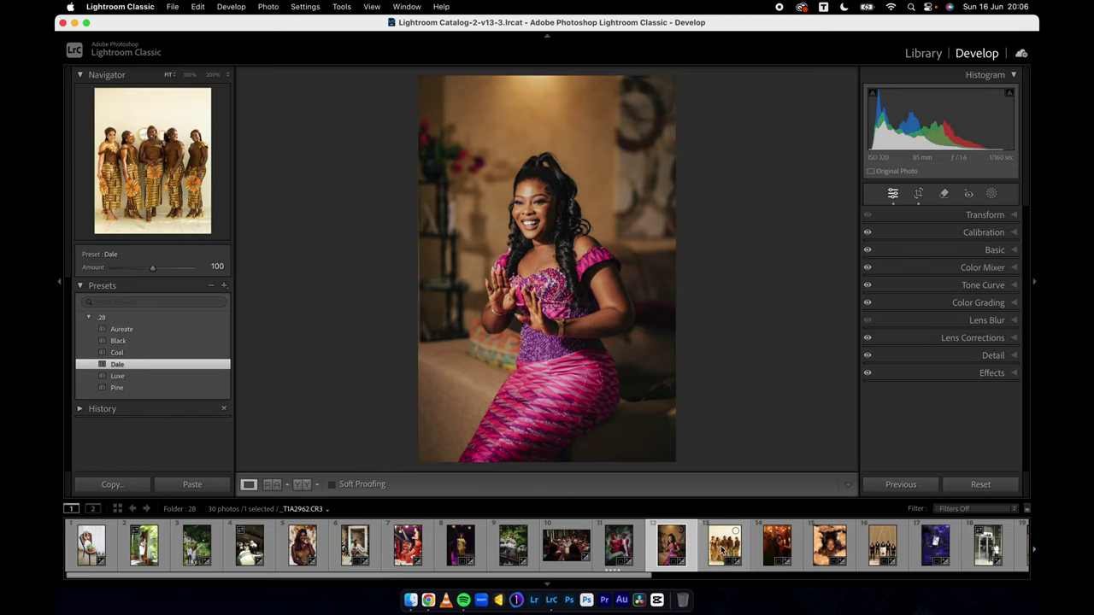
Apply the Luxe preset to the photo of five women in patterned outfits and show it side by side with the before version.
click(724, 551)
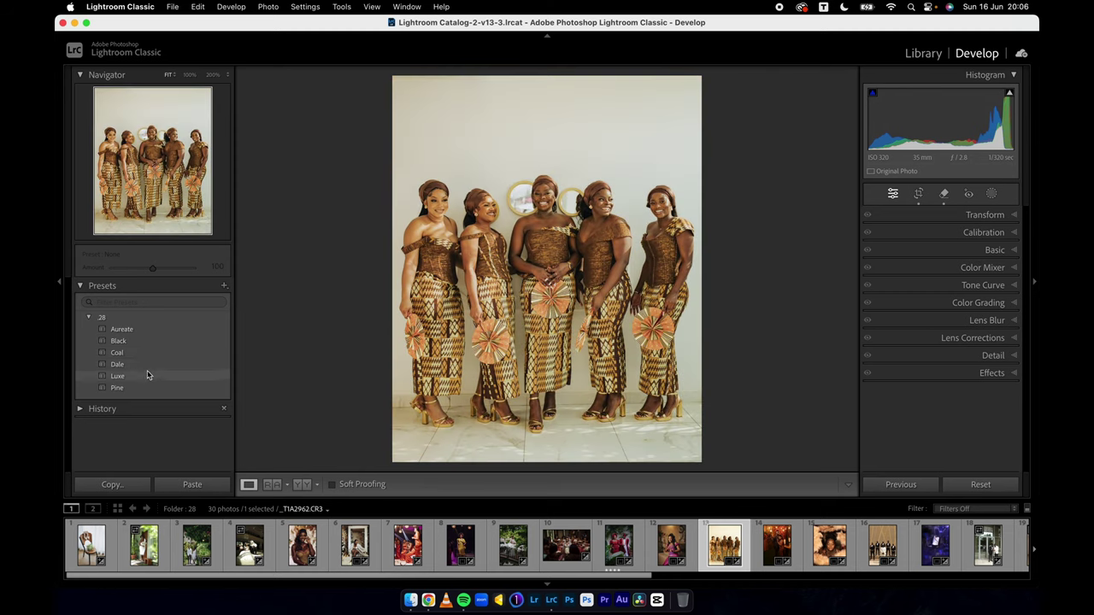
click(182, 380)
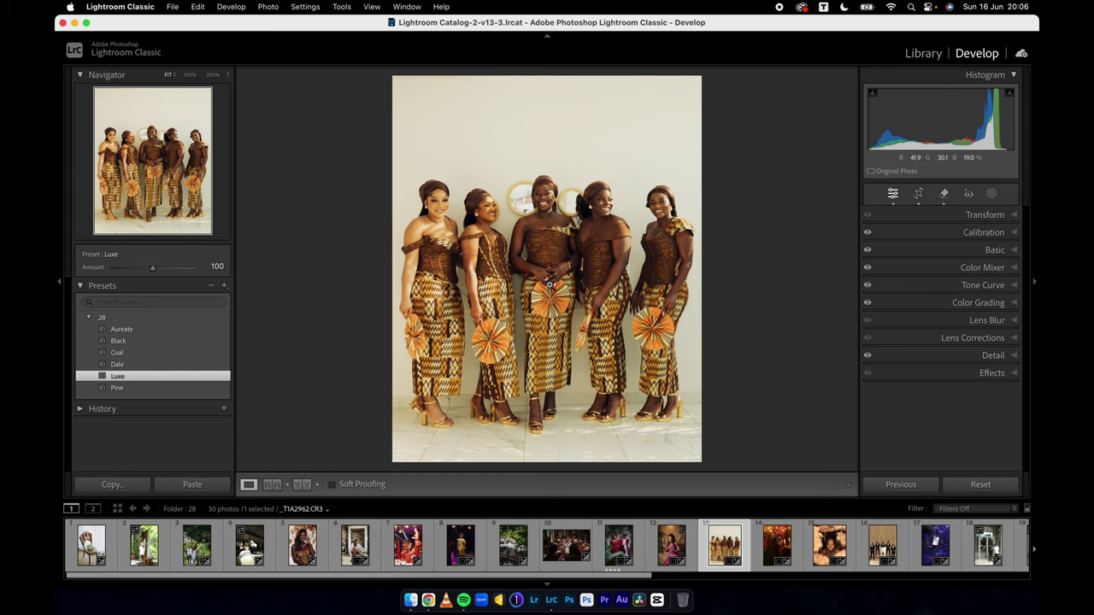
click(301, 485)
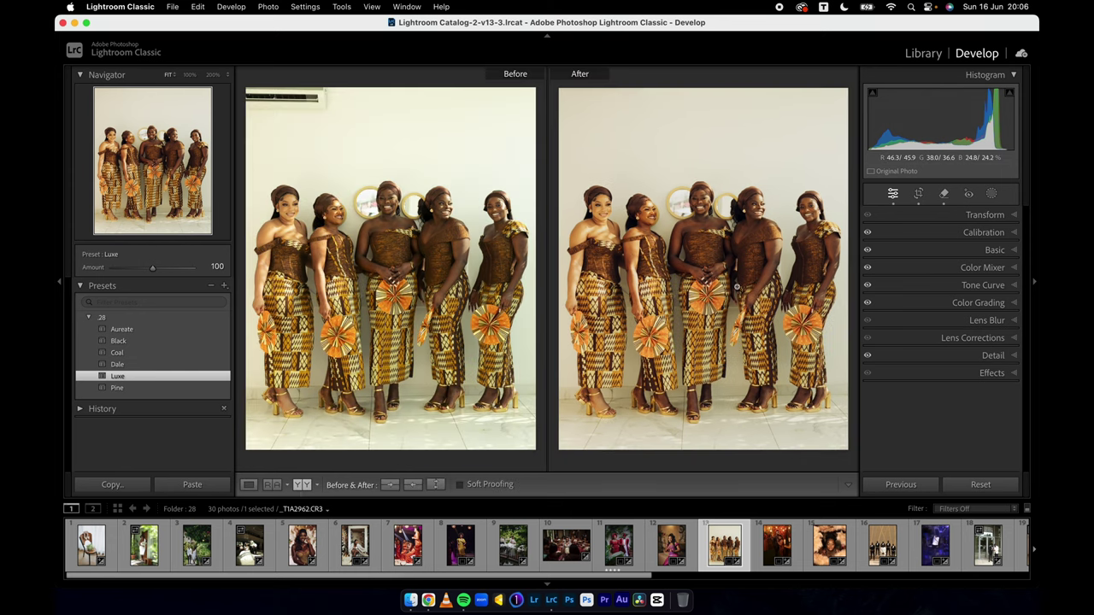
Zoom the five-women photo to 100% and compare the women's skin tones before and after across the group.
click(706, 200)
scroll(714, 251, right, 10)
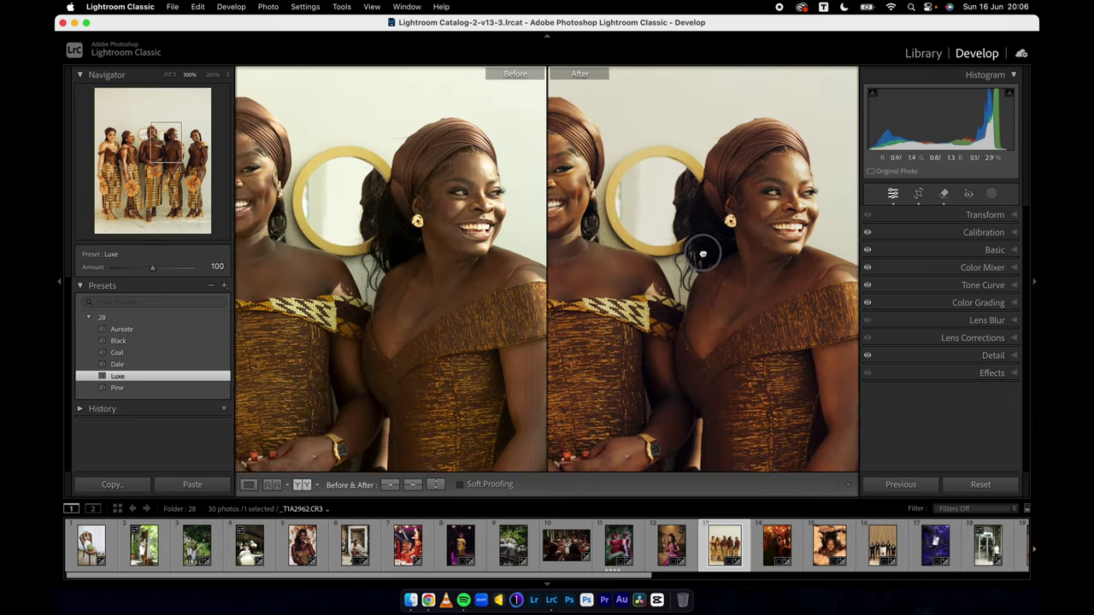
scroll(786, 254, right, 5)
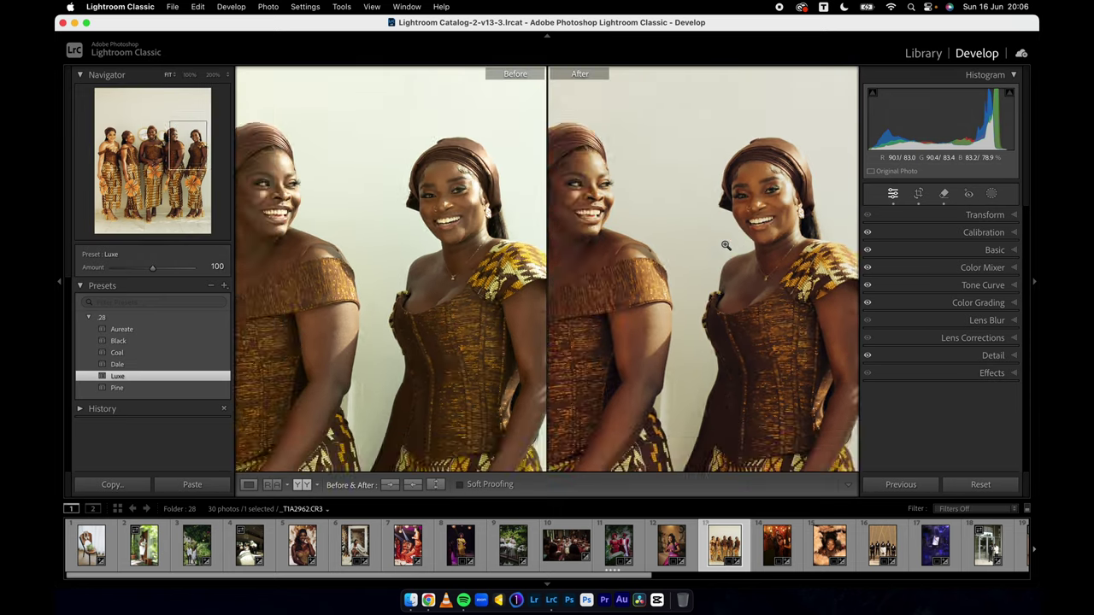
Set the orange hue to -4 and adjust the yellow hue in the five-women photo, checking the women's faces up close.
click(727, 245)
click(940, 272)
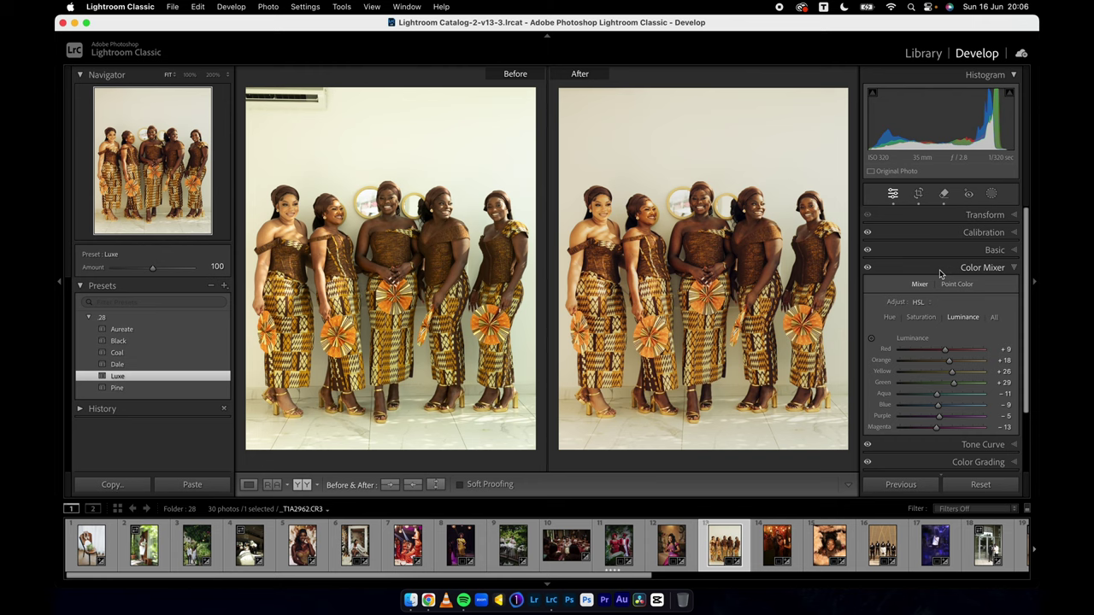
click(891, 317)
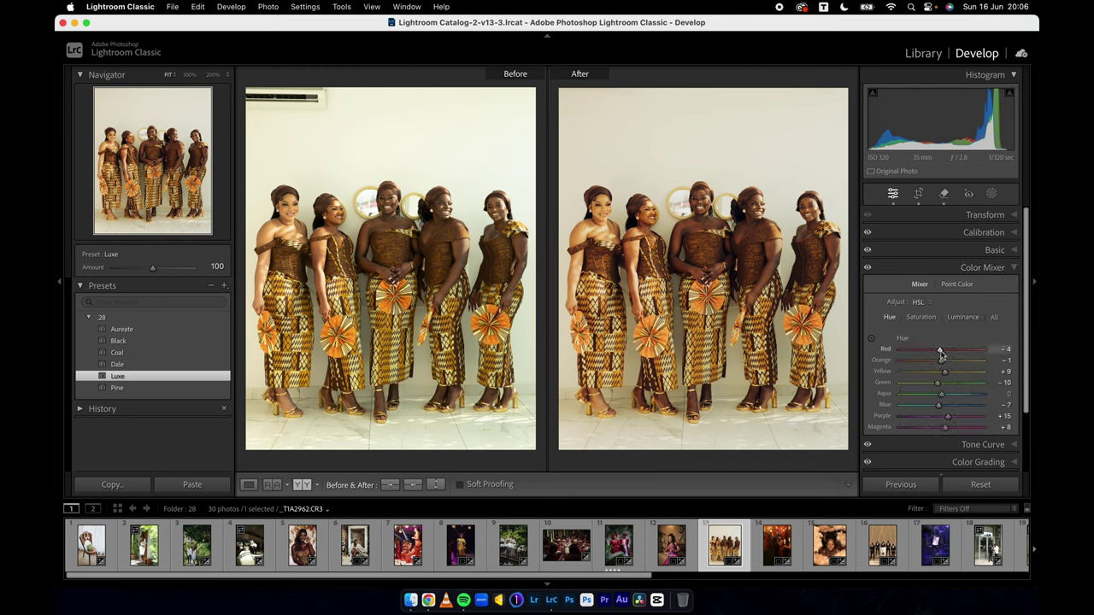
drag(941, 361, 940, 363)
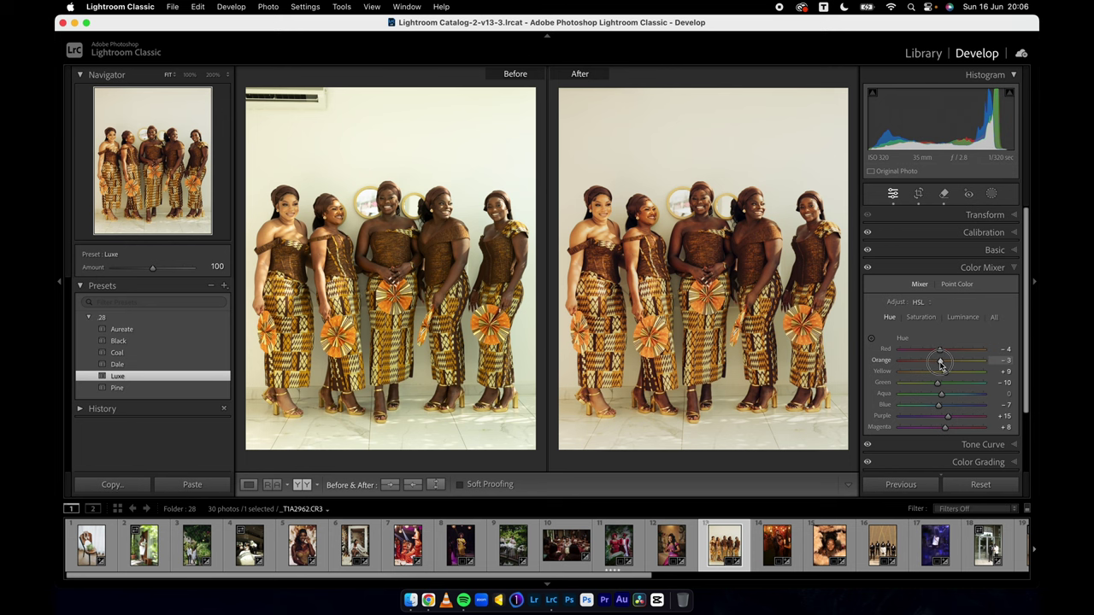
drag(702, 215, 614, 209)
drag(753, 218, 706, 205)
click(731, 261)
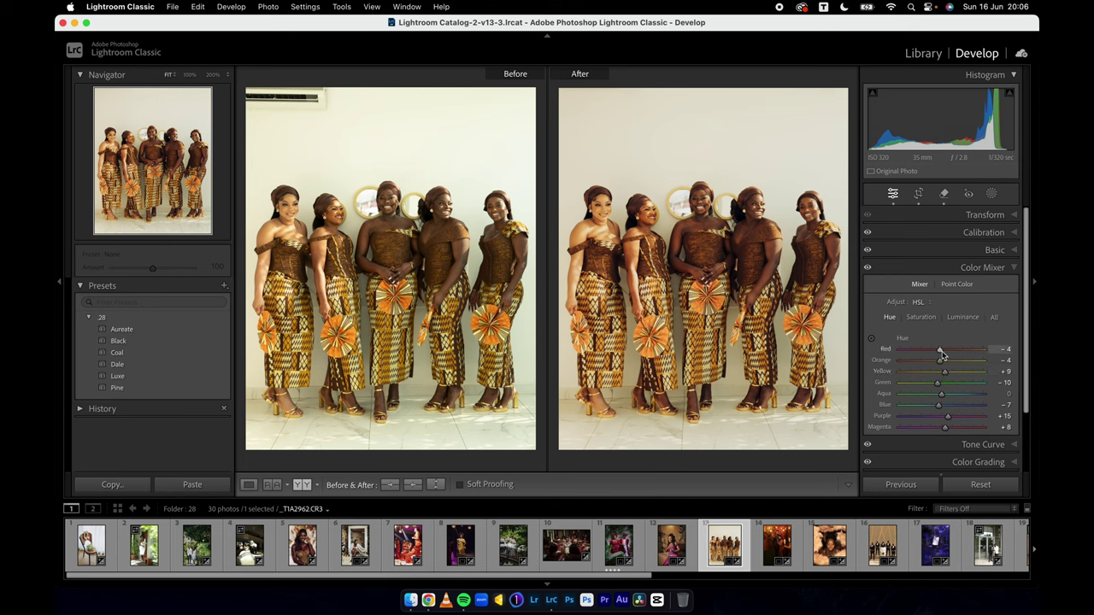
mouse_move(945, 372)
mouse_down()
mouse_move(961, 375)
mouse_move(933, 376)
mouse_up()
Set the five-women photo's color saturation to yellow -24, green -79, aqua -78, blue -75, purple -84 and magenta -83.
click(922, 317)
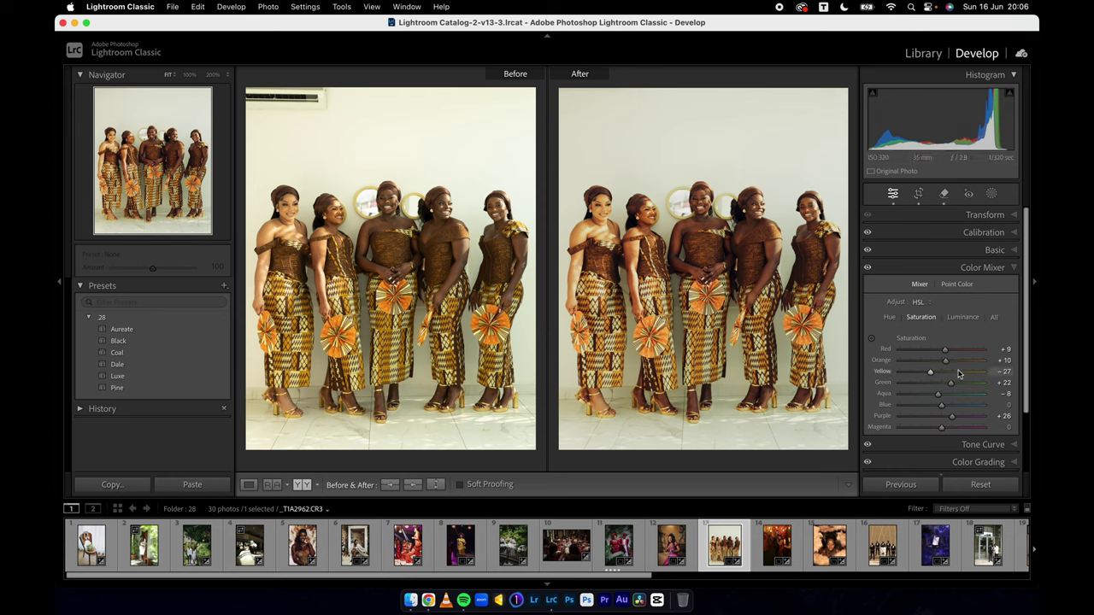
drag(931, 376, 914, 412)
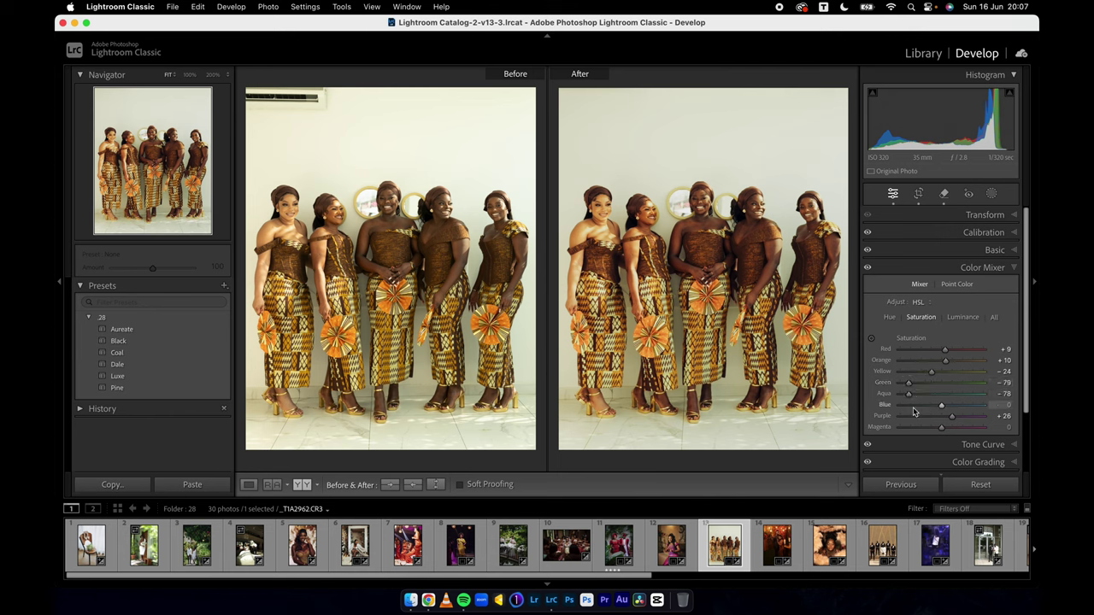
click(910, 405)
click(907, 416)
click(907, 426)
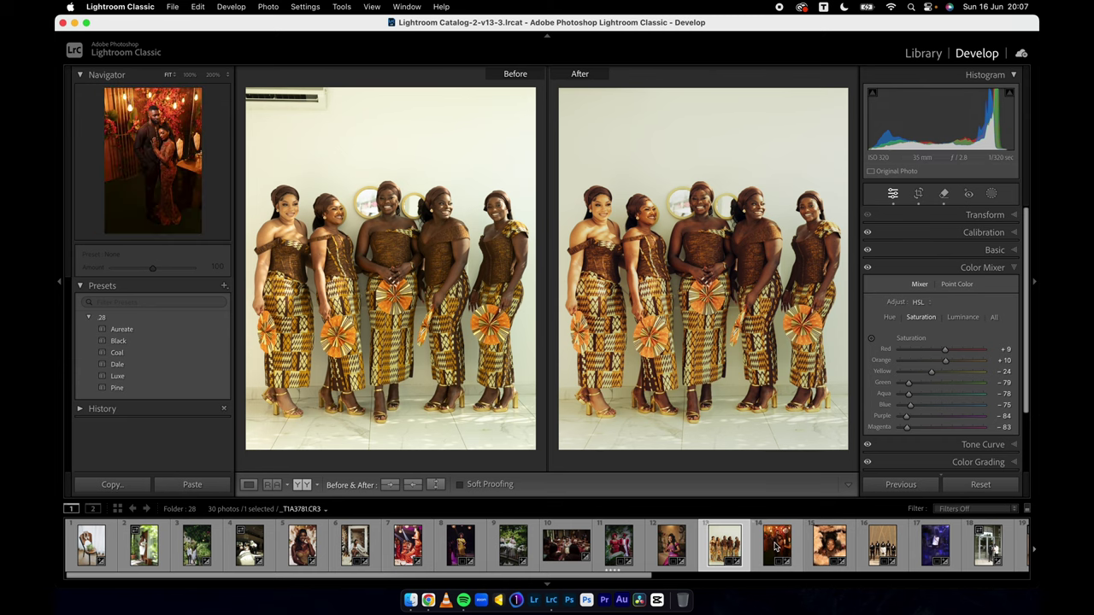
Apply the Coal preset to the photo of six men in suits and lower its Highlights to about -60.
click(873, 555)
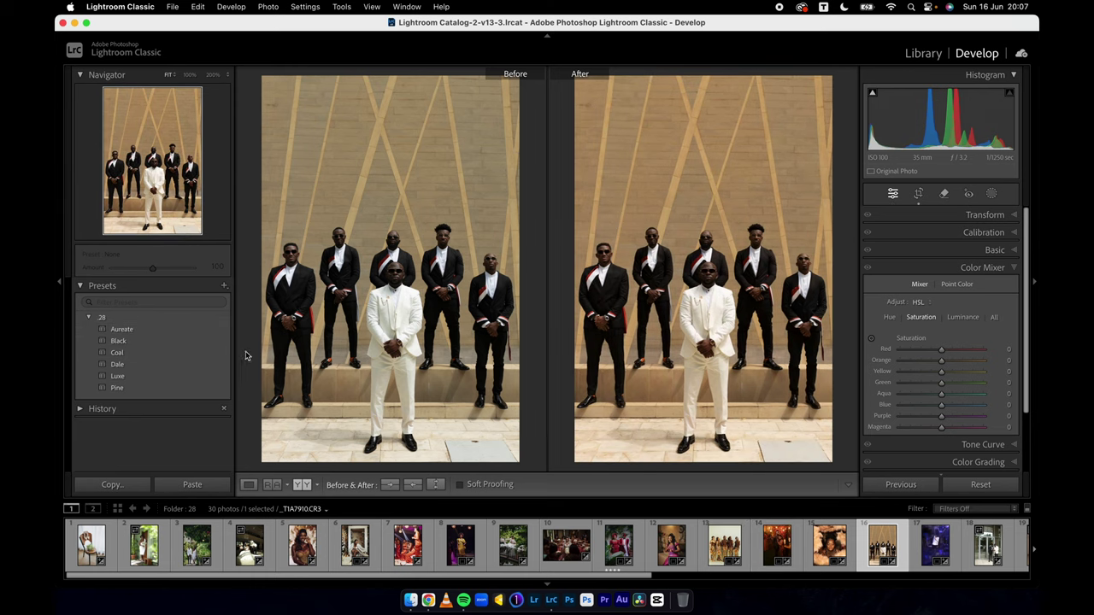
click(214, 356)
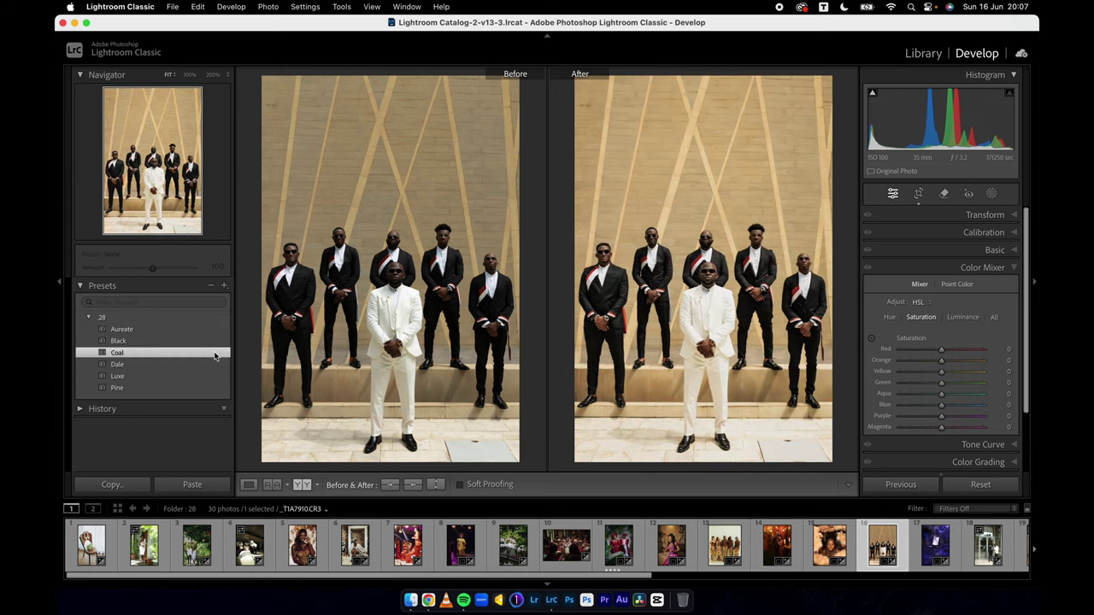
click(911, 249)
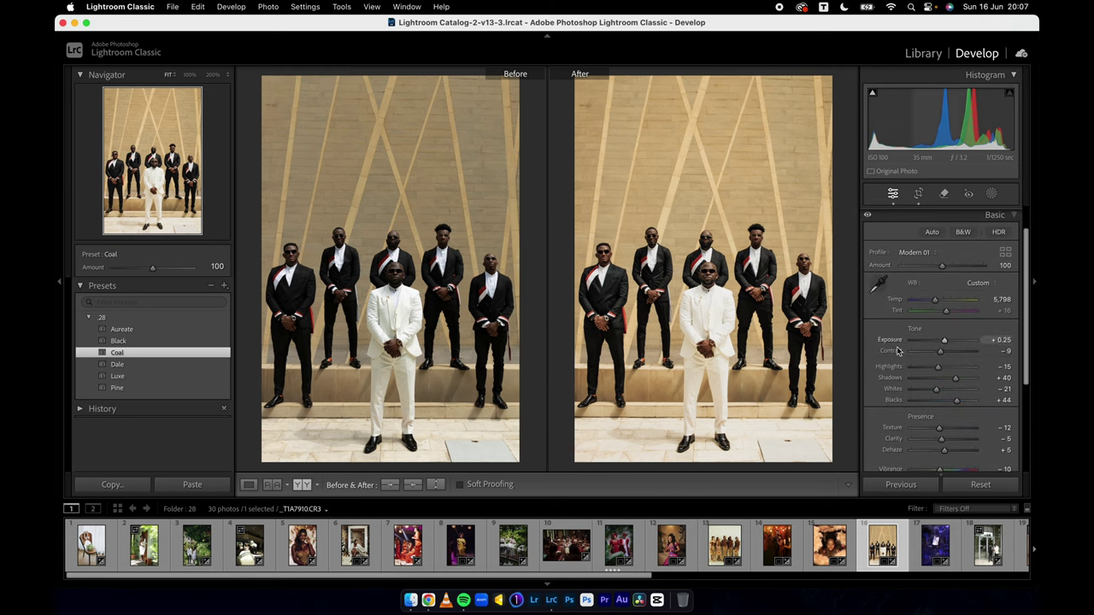
drag(939, 368, 922, 371)
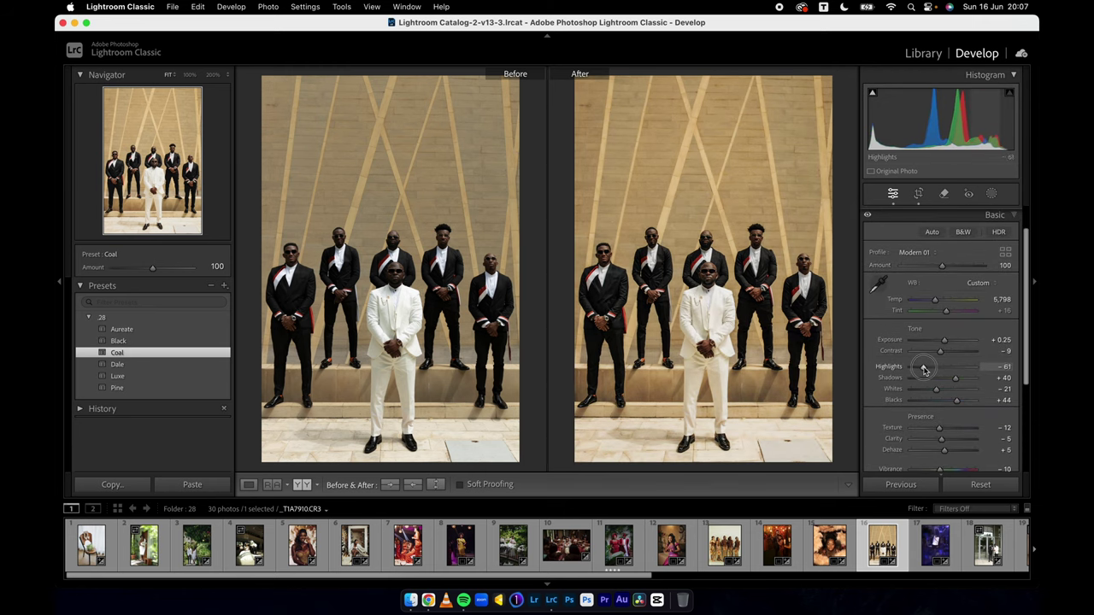
Dim the interface around the six-men photo's before and after views and collapse the basic adjustments.
key(l)
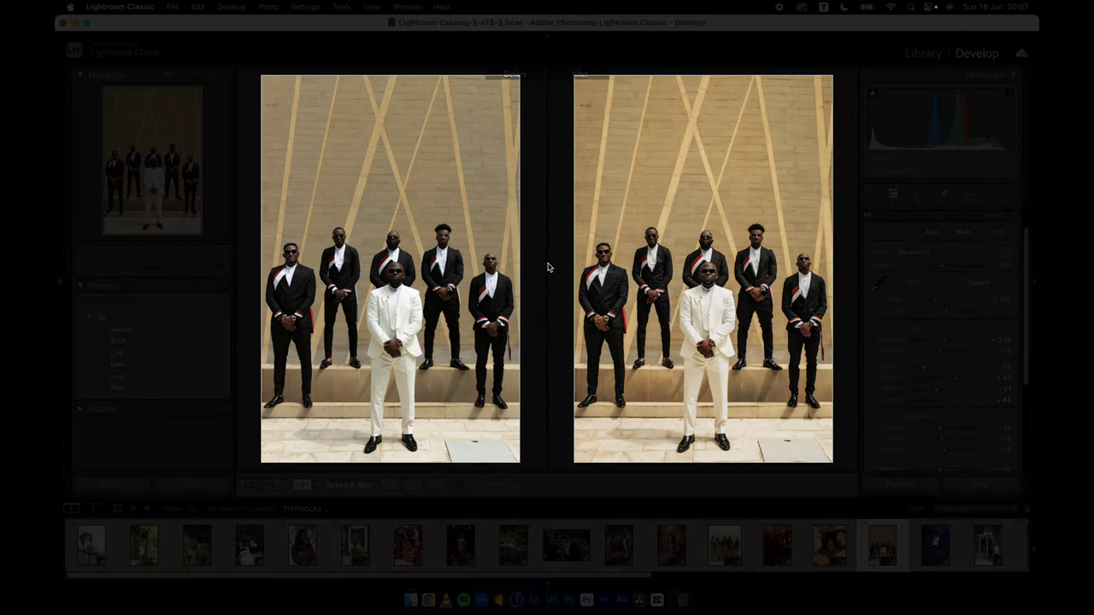
click(939, 220)
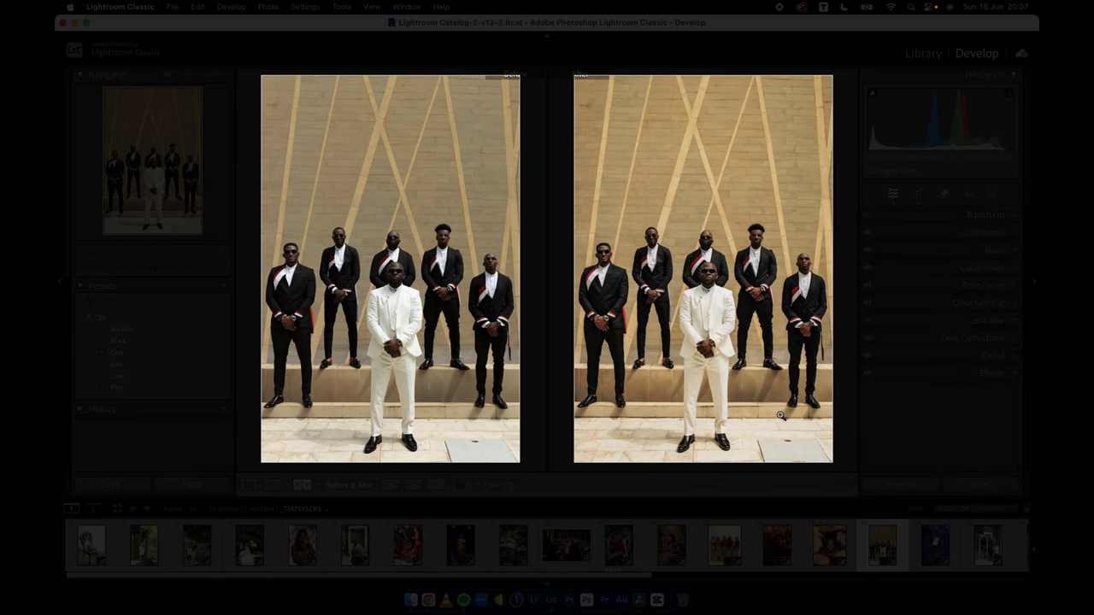
Apply the Dale preset to the blue-lit wedding couple photo and add a radial mask over the couple with warmer temperature and greener tint.
click(930, 549)
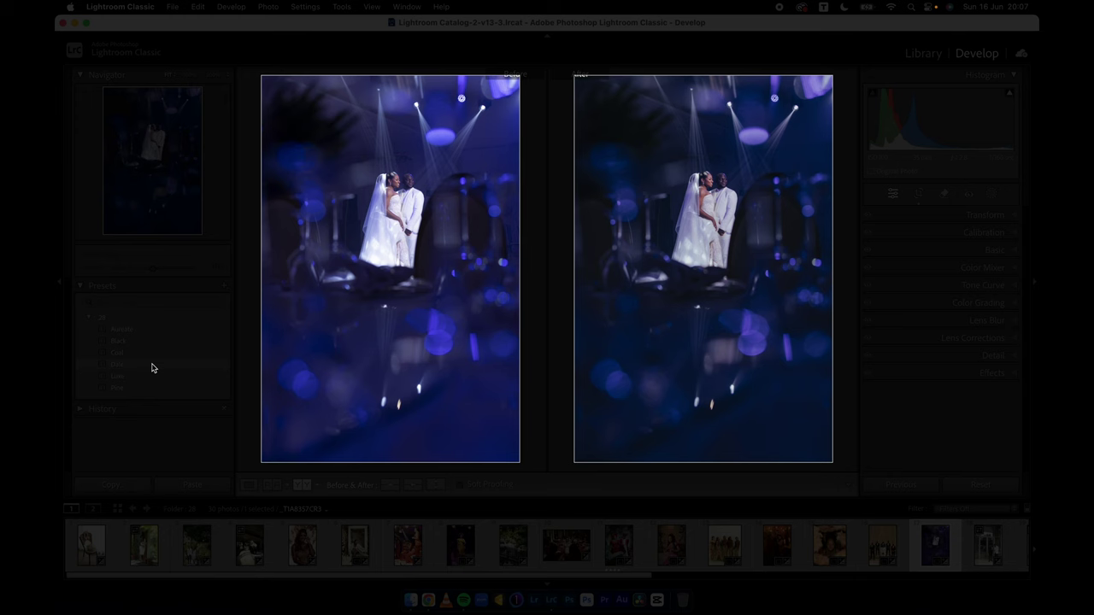
click(152, 367)
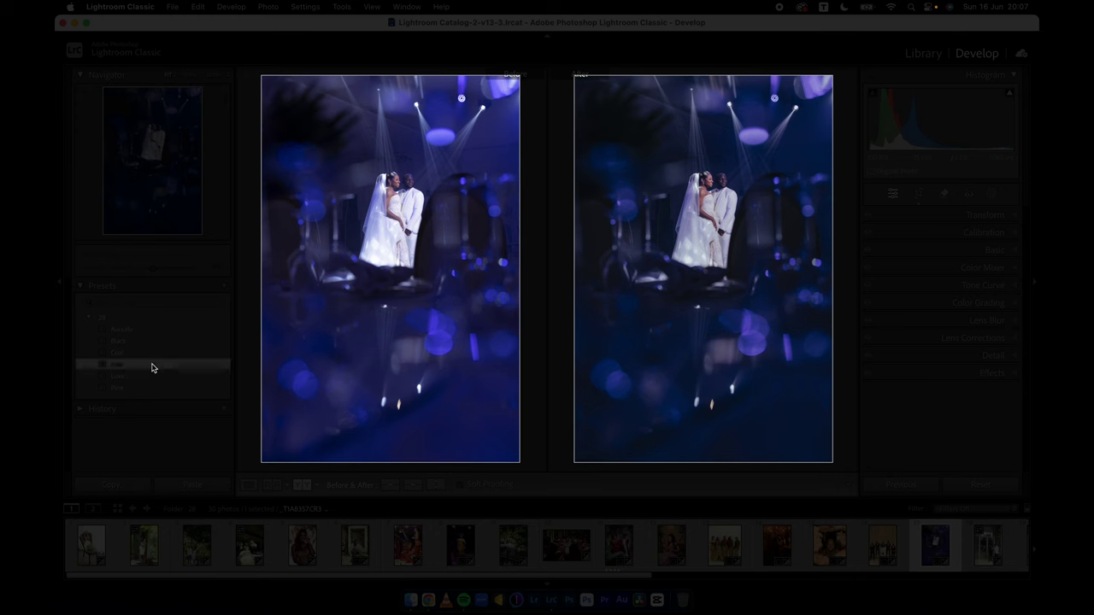
click(993, 195)
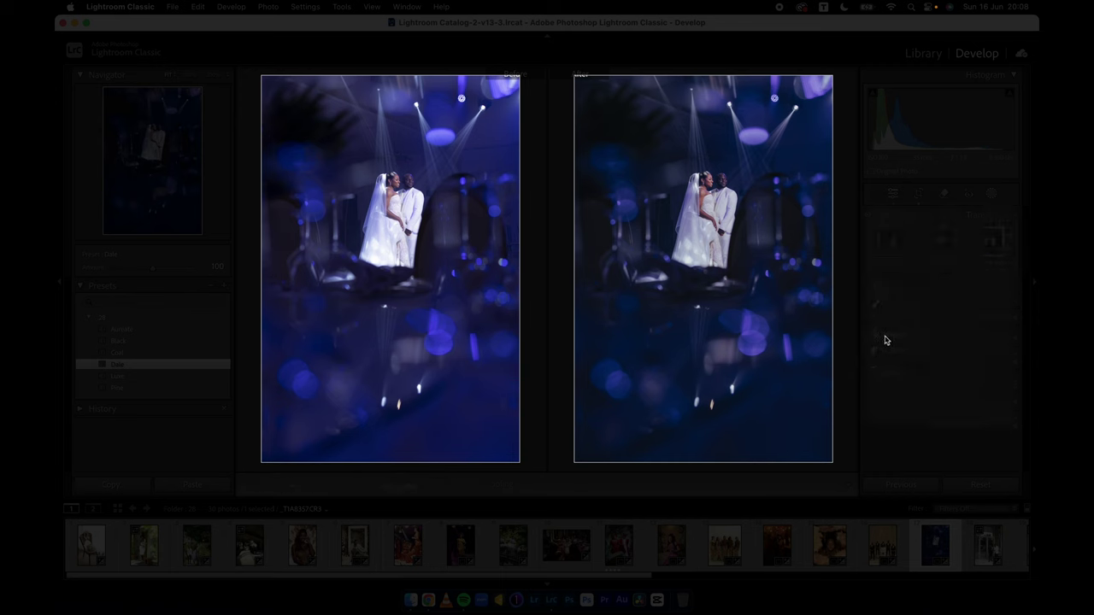
drag(703, 195, 799, 295)
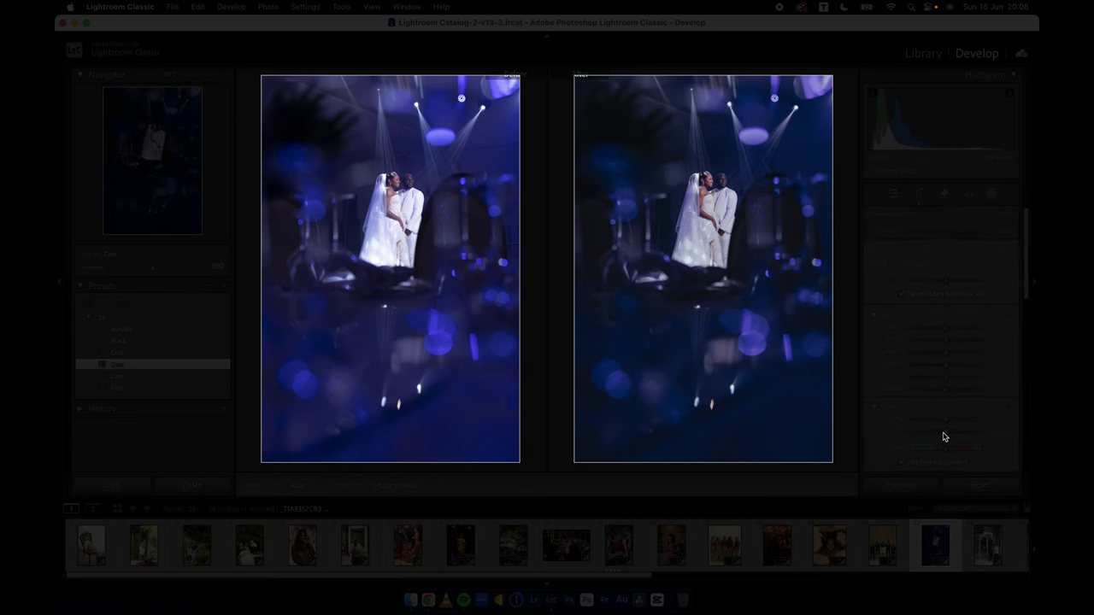
mouse_move(946, 422)
mouse_down()
mouse_move(958, 422)
mouse_move(942, 436)
mouse_up()
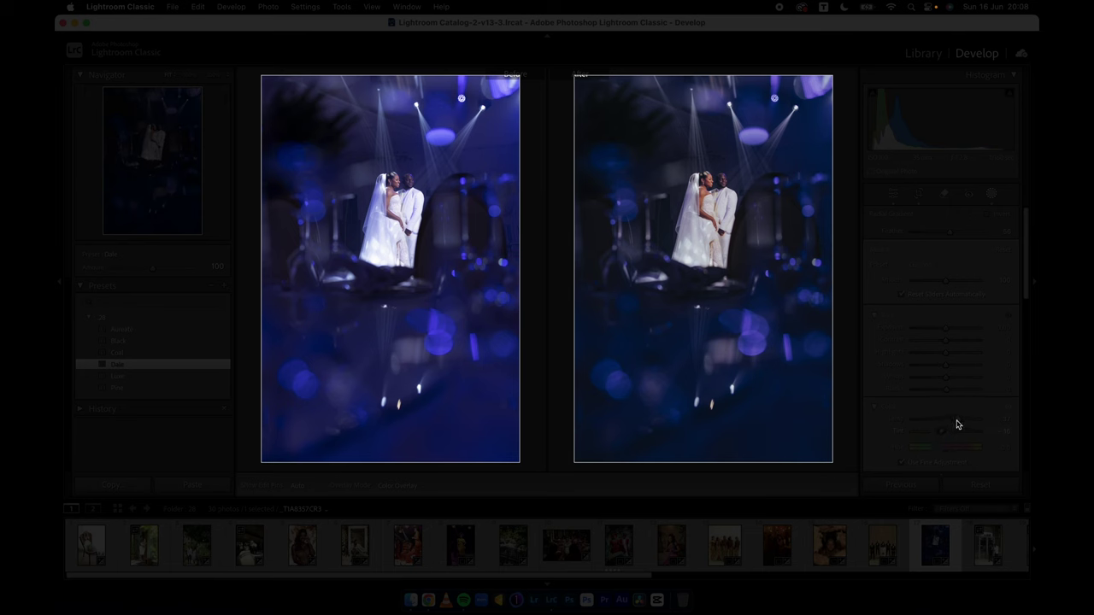
click(955, 420)
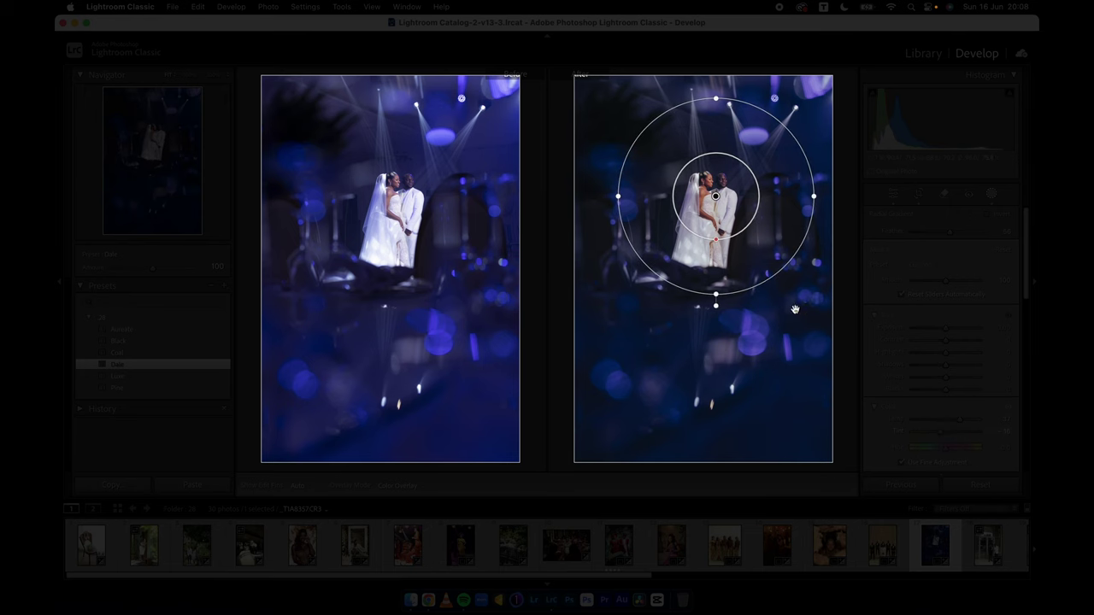
drag(940, 435, 933, 432)
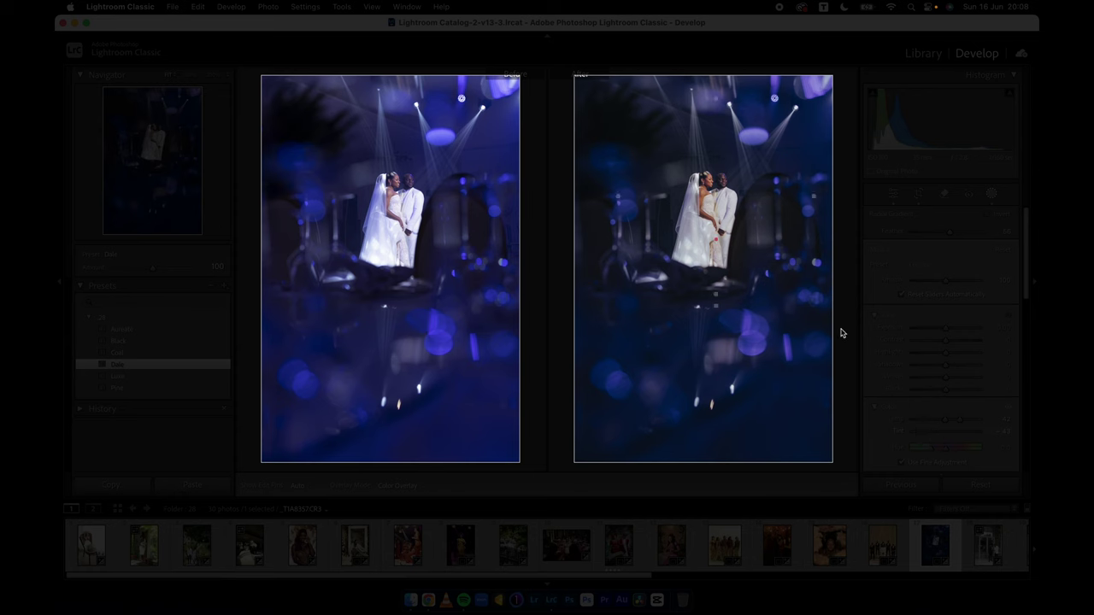
key(Escape)
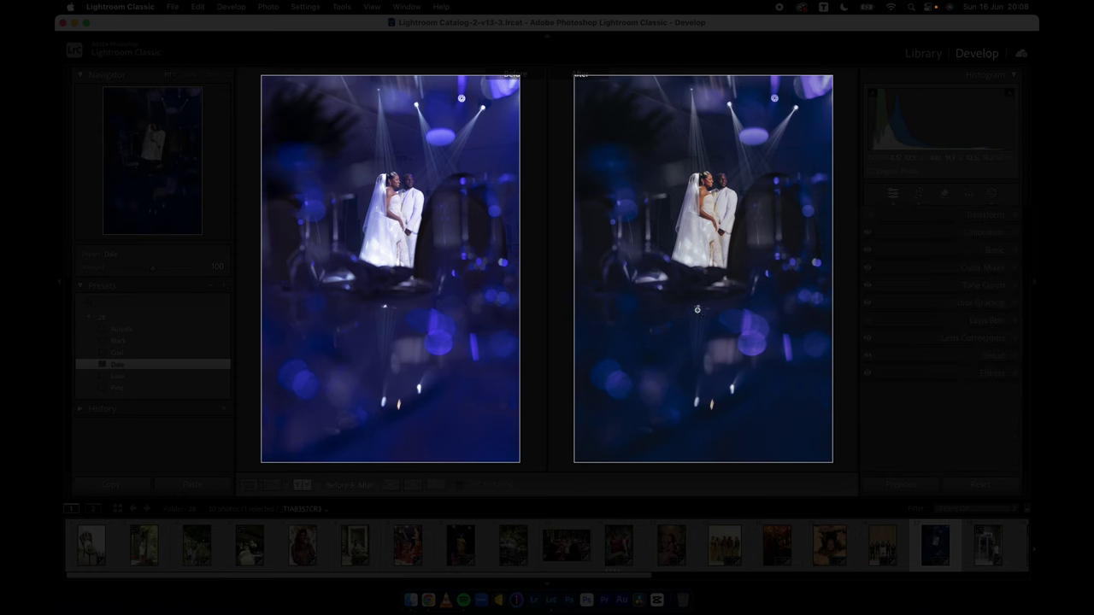
Fine-tune the blue saturation of the blue-lit couple photo in the Color Mixer.
click(938, 266)
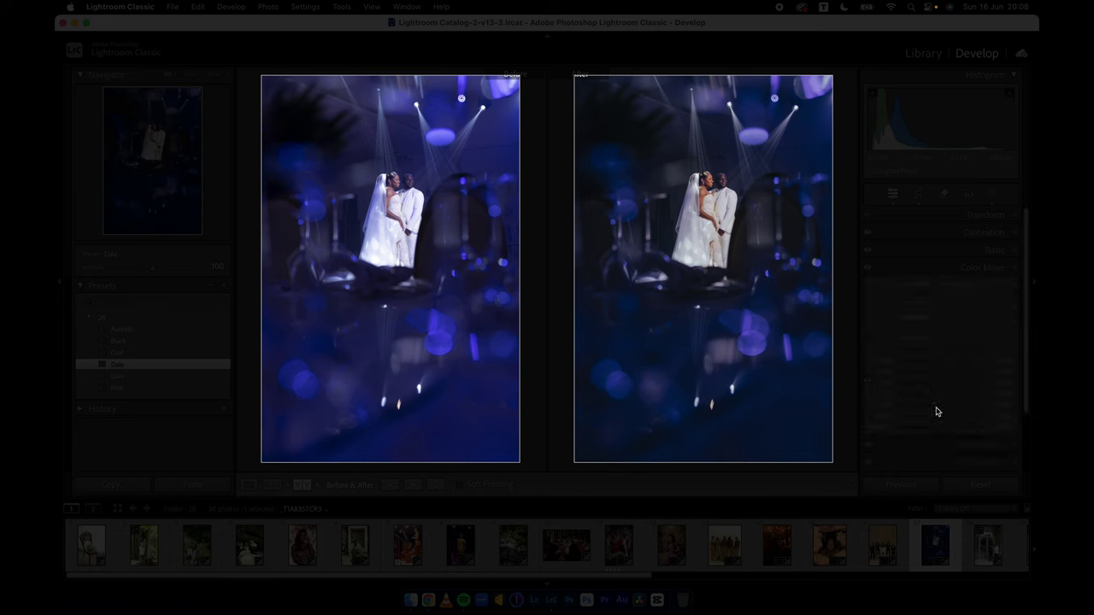
drag(937, 412, 944, 412)
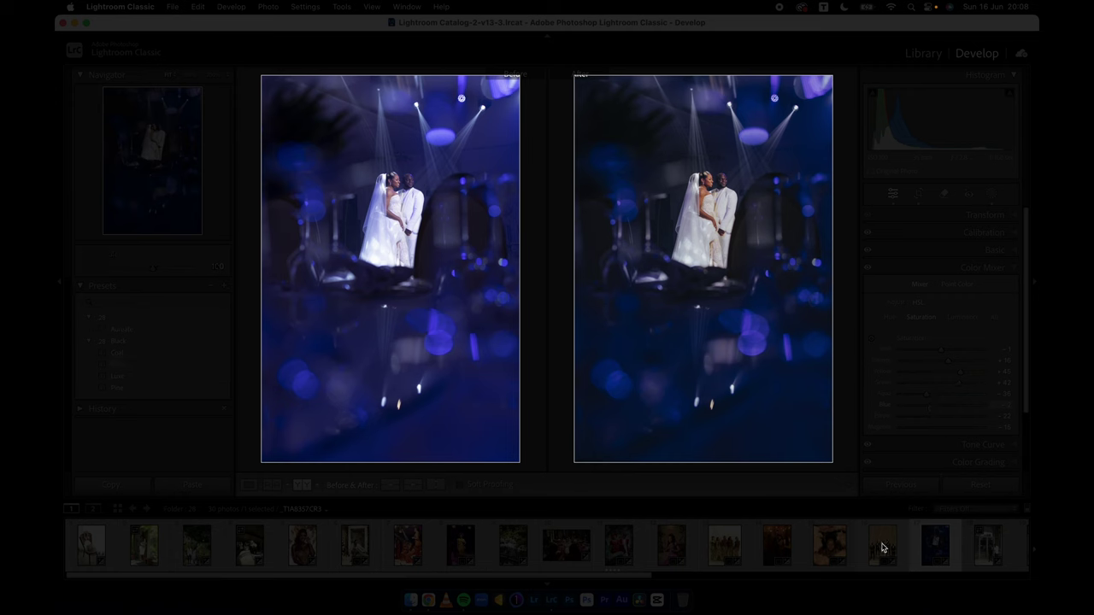
Apply the Coal preset to the photo of two men in tuxedos standing by the glass doors.
click(976, 546)
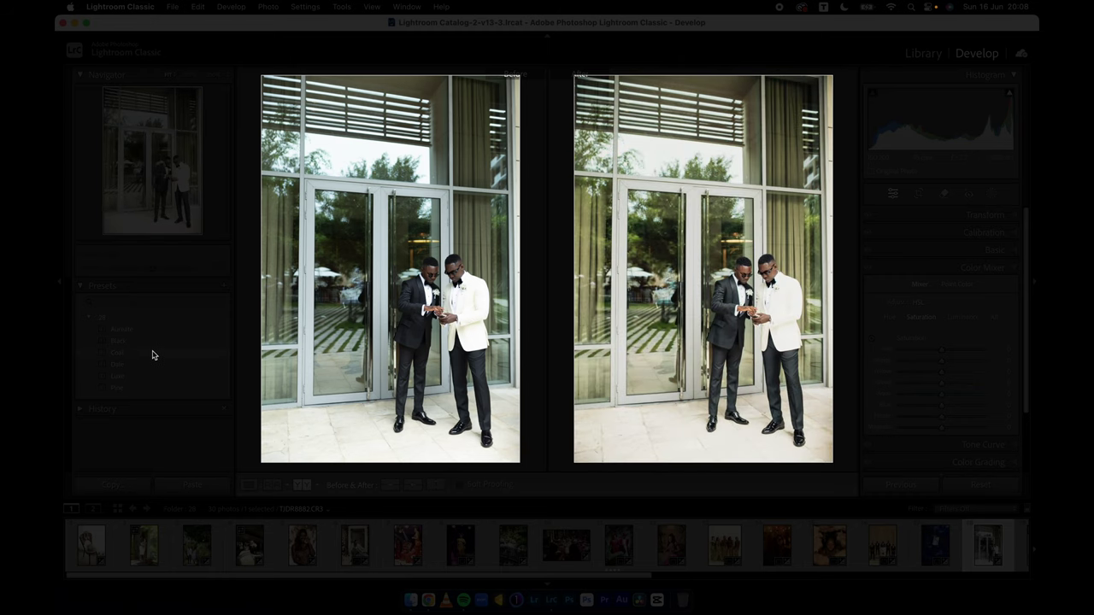
click(153, 354)
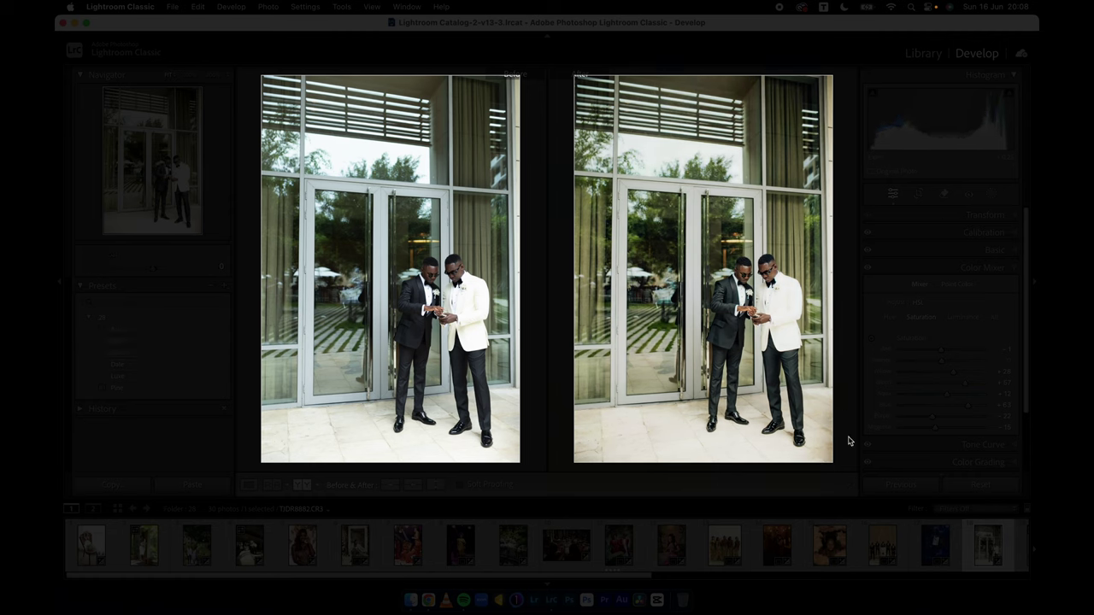
Apply the Luxe preset to the photo of the woman in the green gown beside the round mirror.
scroll(943, 546, down, 3)
scroll(943, 546, down, 2)
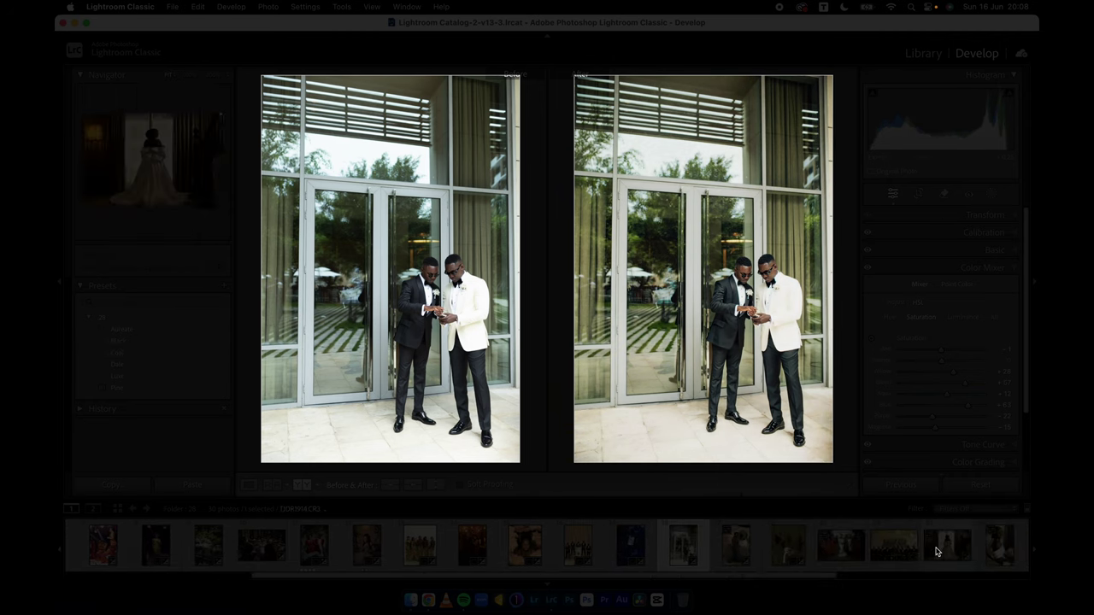
click(732, 545)
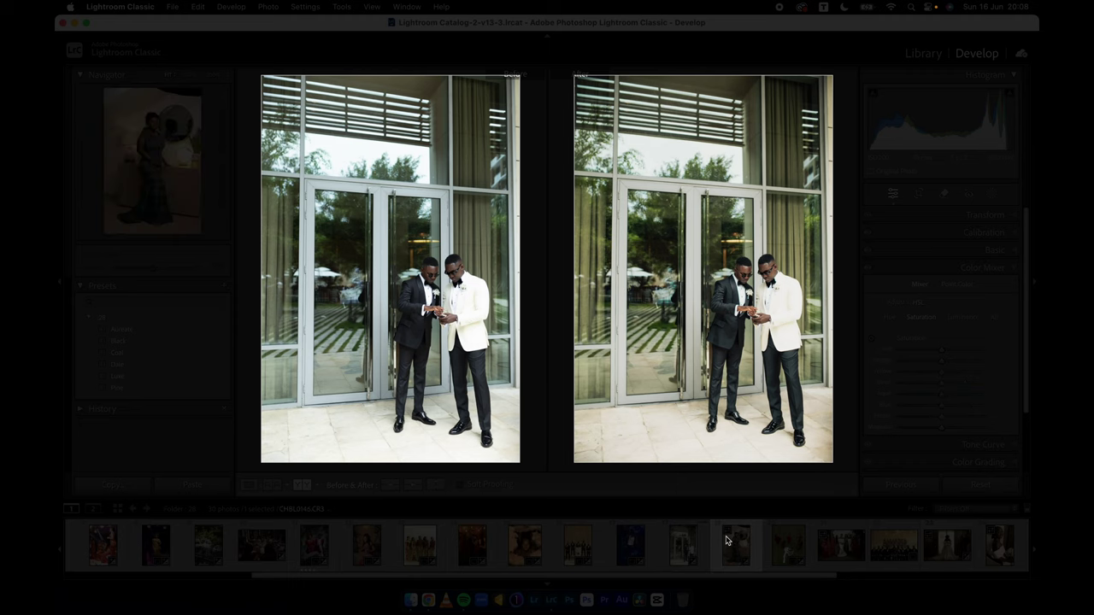
click(182, 331)
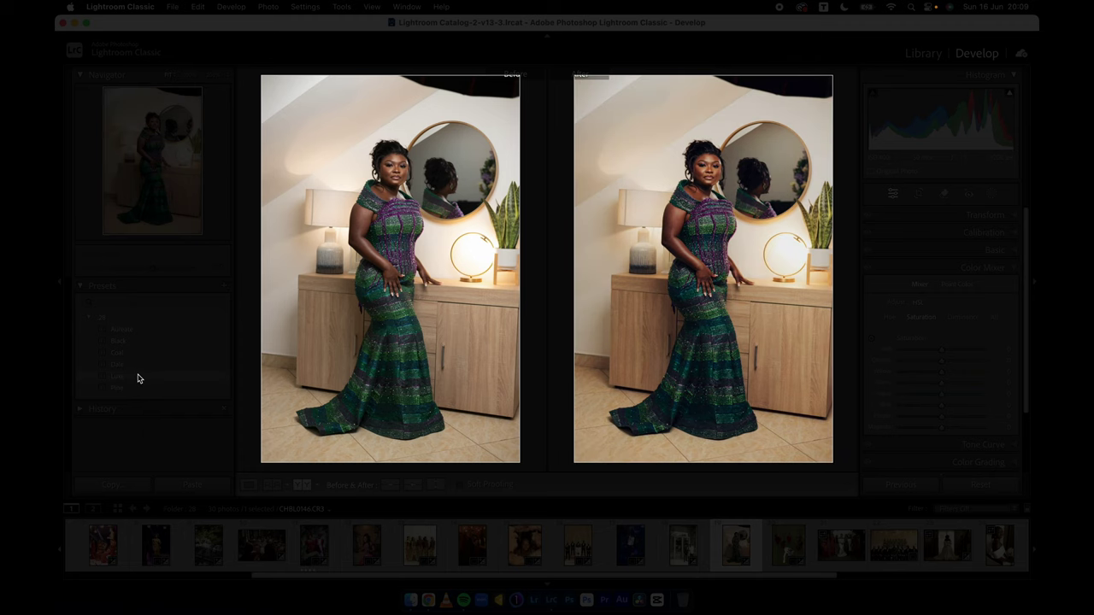
click(219, 380)
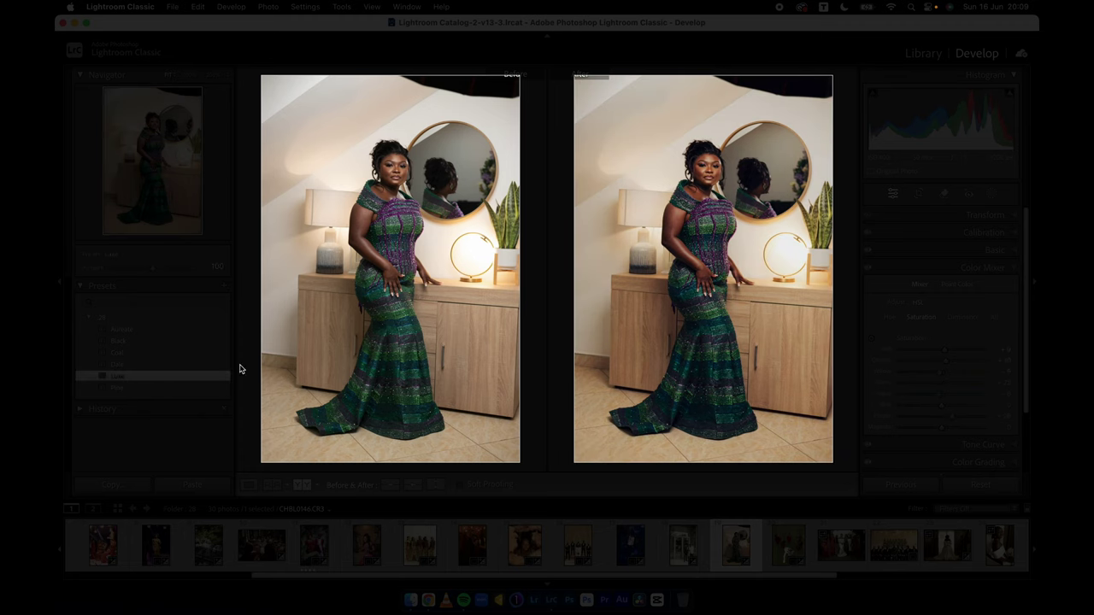
Crop the green-gown photo tighter from the top edge, keeping its original aspect ratio.
click(918, 195)
drag(630, 82, 621, 97)
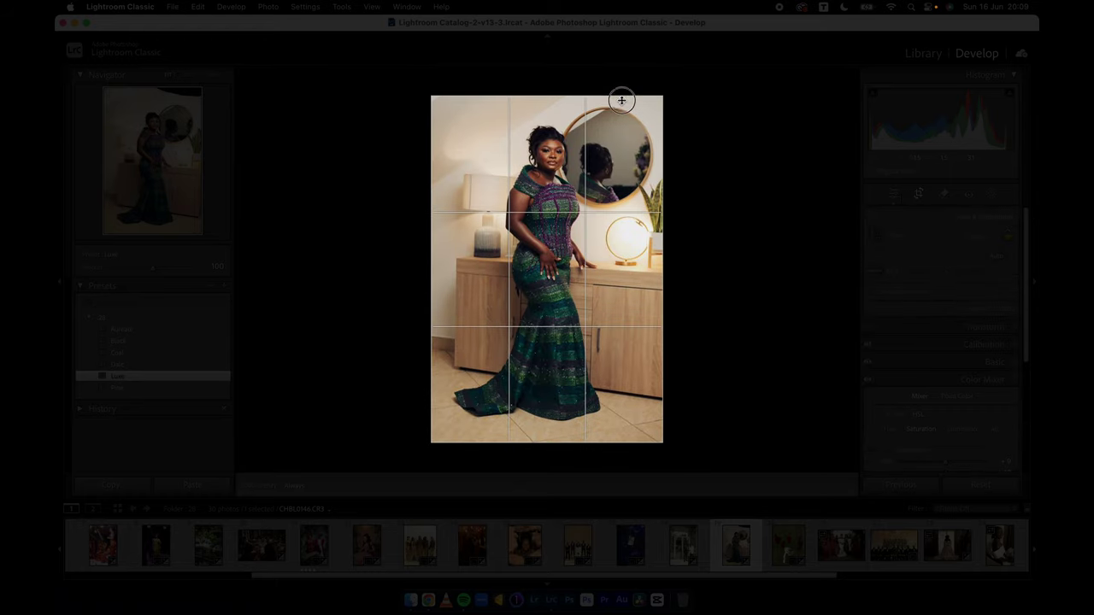
key(Return)
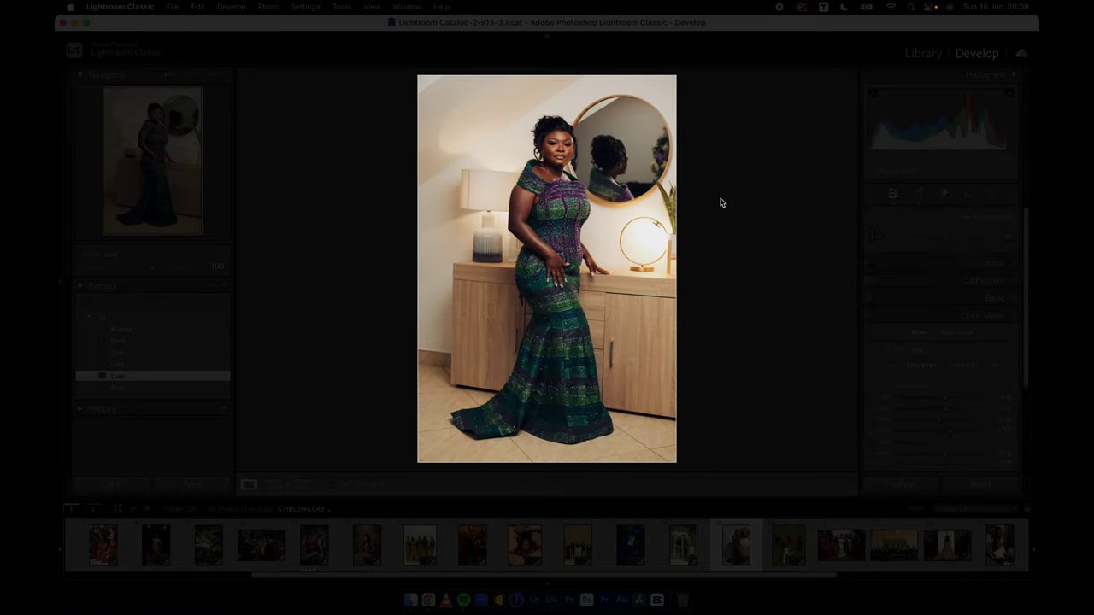
Adjust the Highlights of the green-gown photo and show it side by side with the before version.
click(950, 250)
drag(923, 369, 928, 374)
key(y)
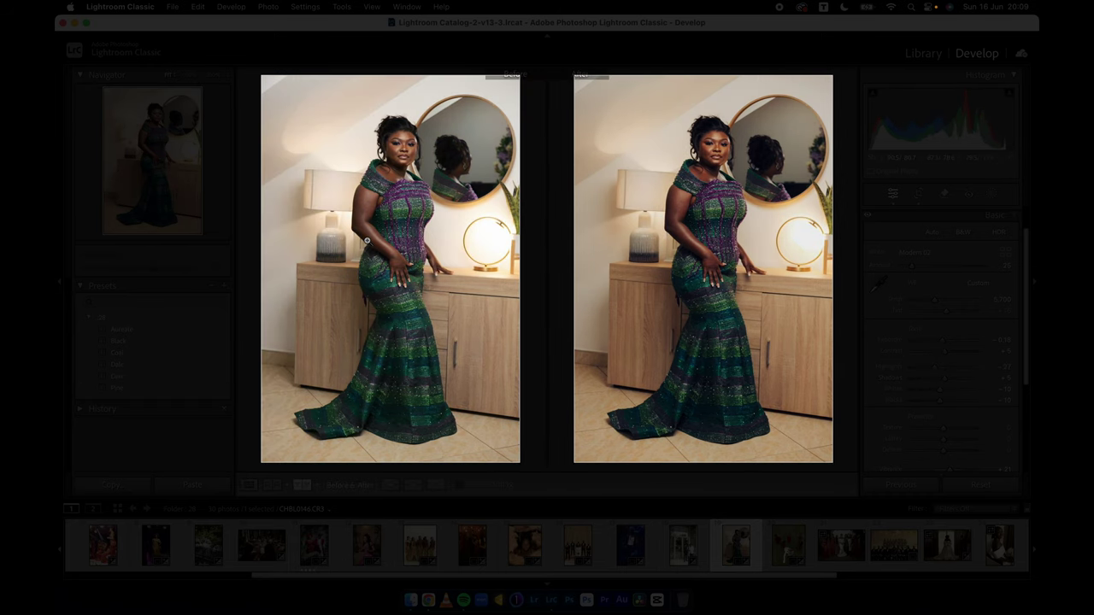
Straighten the green-gown photo by rotating its image slightly counterclockwise within the crop.
click(918, 193)
drag(794, 164, 798, 162)
key(Return)
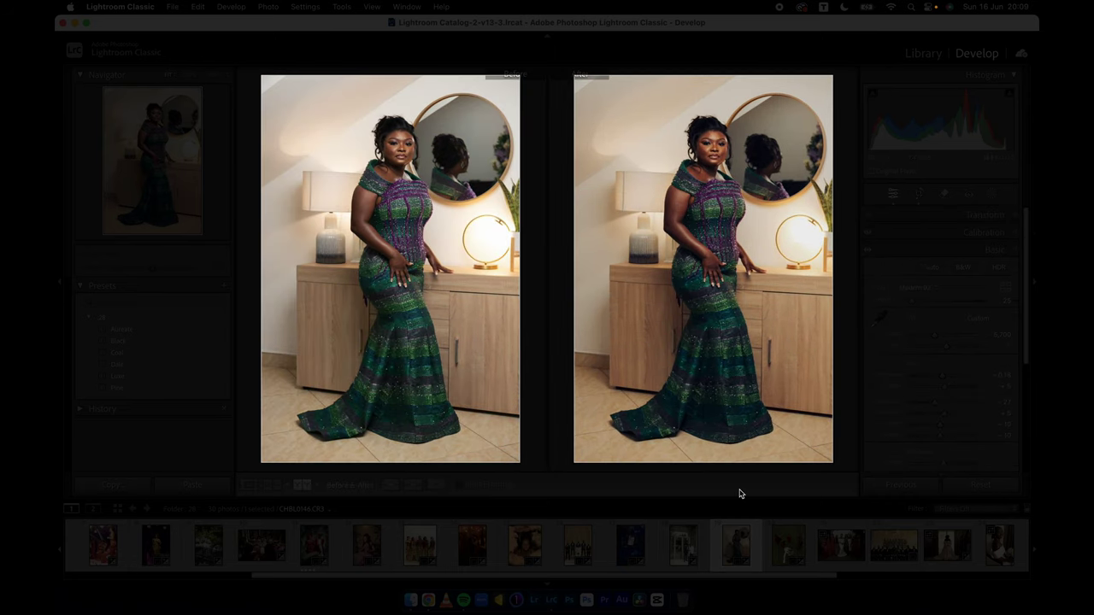
Apply the Aureate preset to the overhead photo of the bride and bridesmaids on the grass.
click(794, 549)
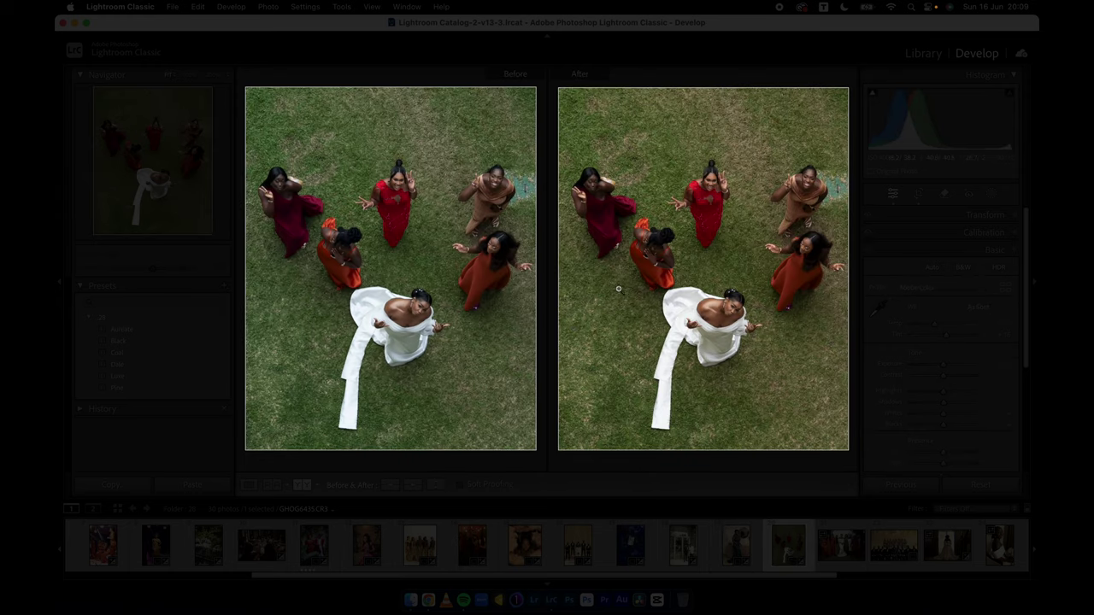
click(187, 336)
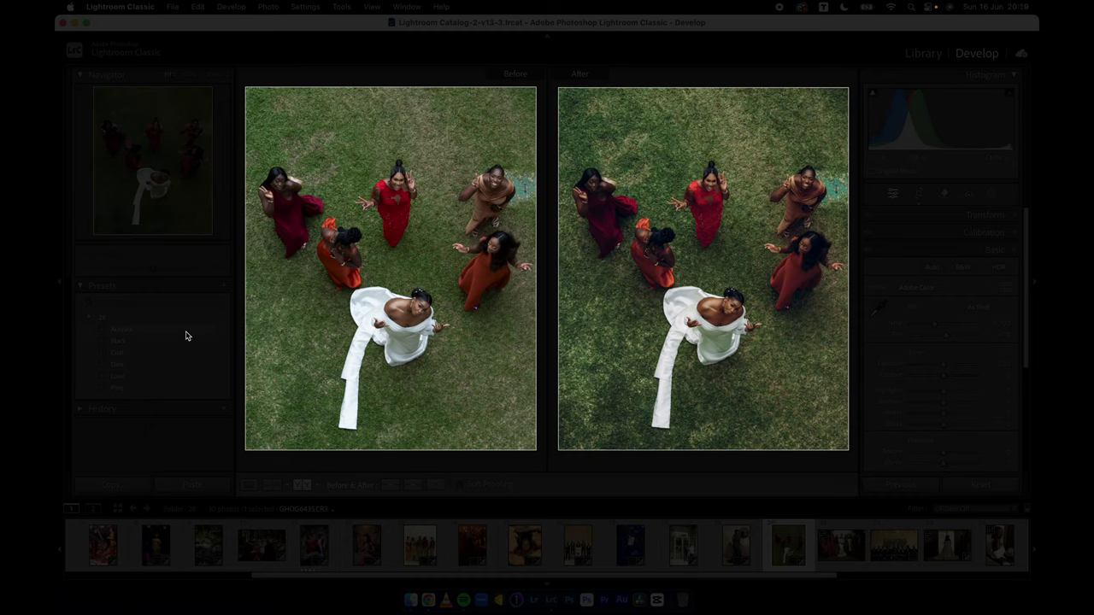
Apply the Aureate preset to the overhead photo of the bride and bridesmaids and fine-tune its tone settings.
click(635, 553)
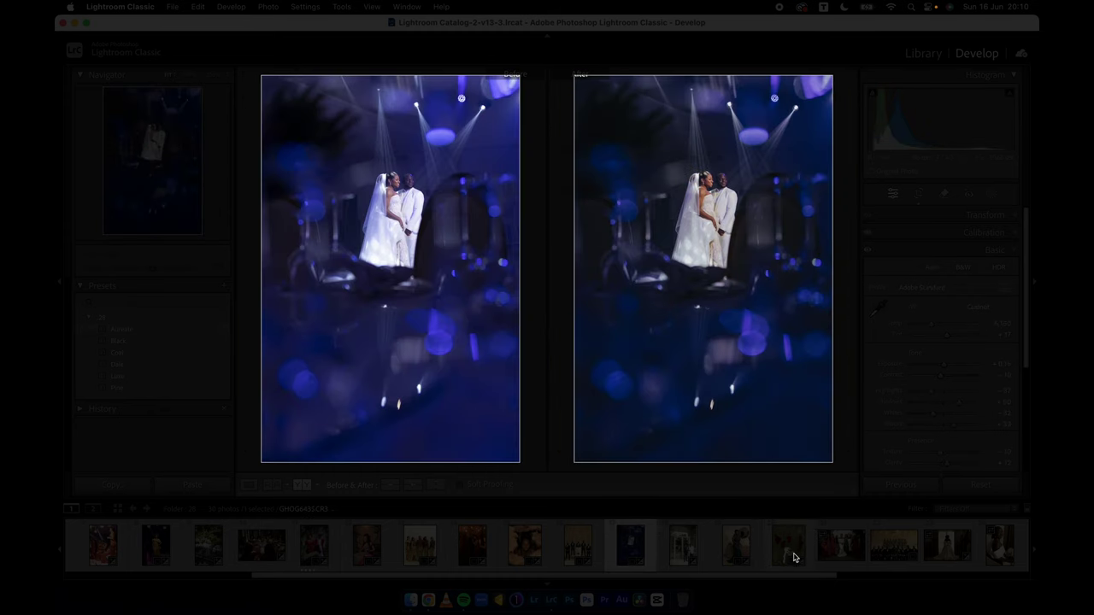
click(788, 551)
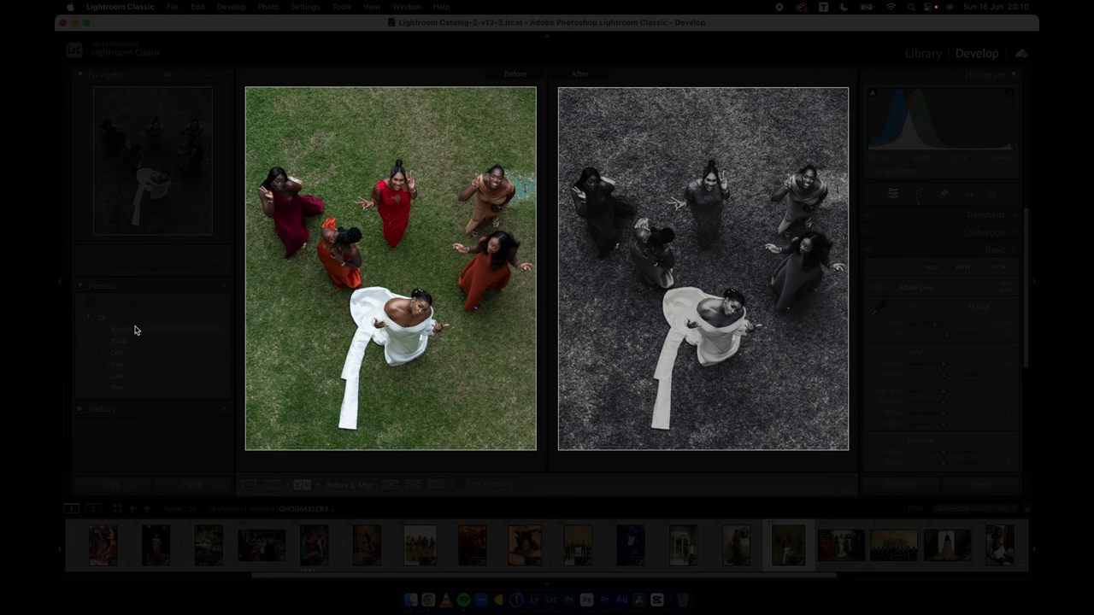
click(134, 331)
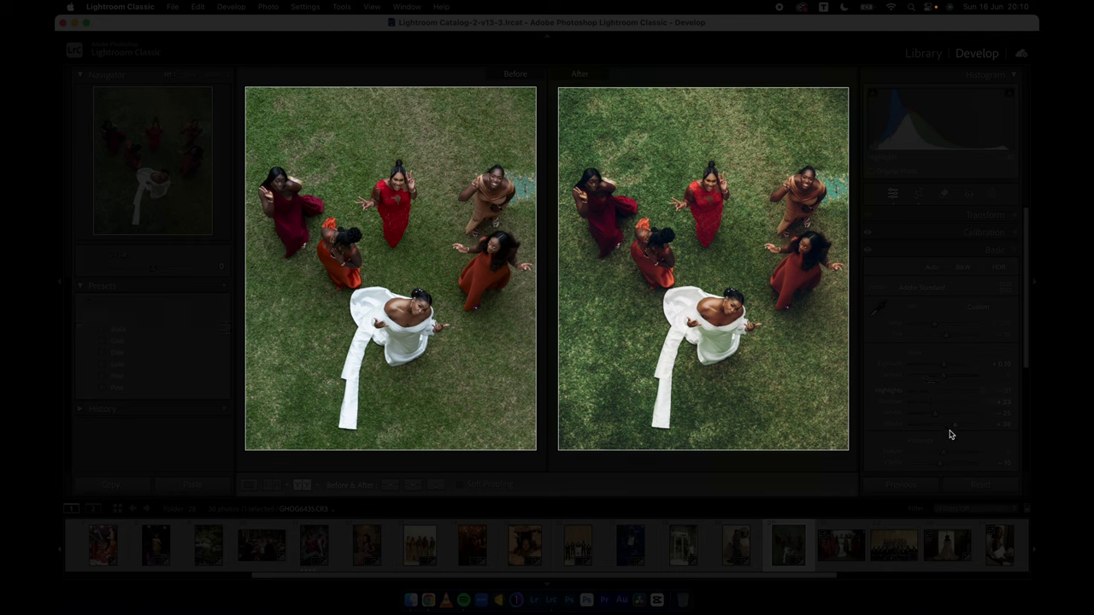
scroll(948, 435, down, 2)
click(944, 432)
scroll(883, 555, down, 3)
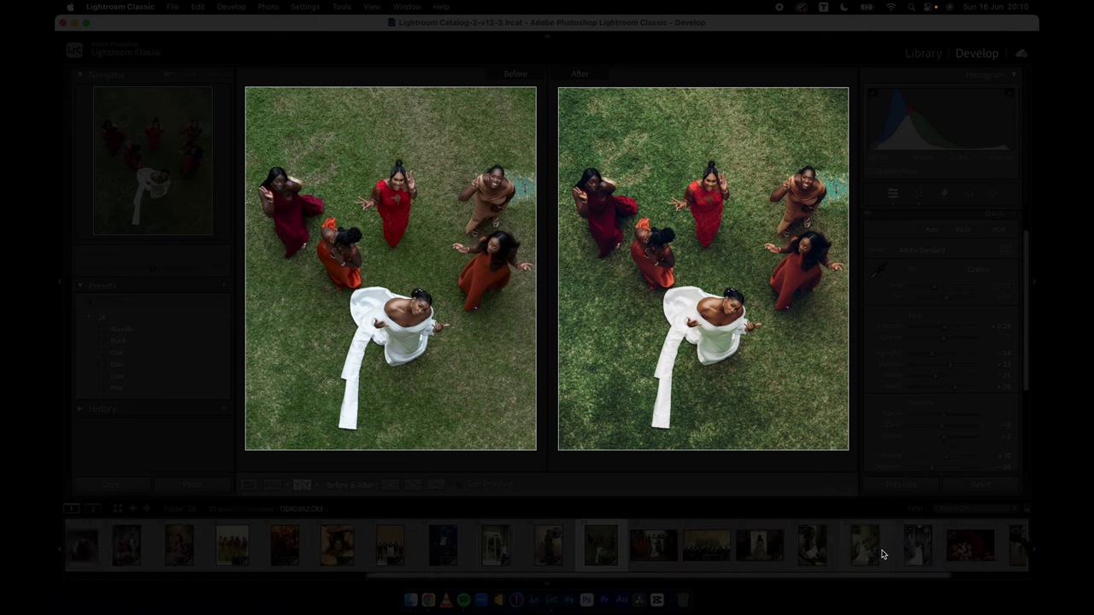
Apply the Black preset to the photo of the groomsmen in black tuxedos.
click(668, 561)
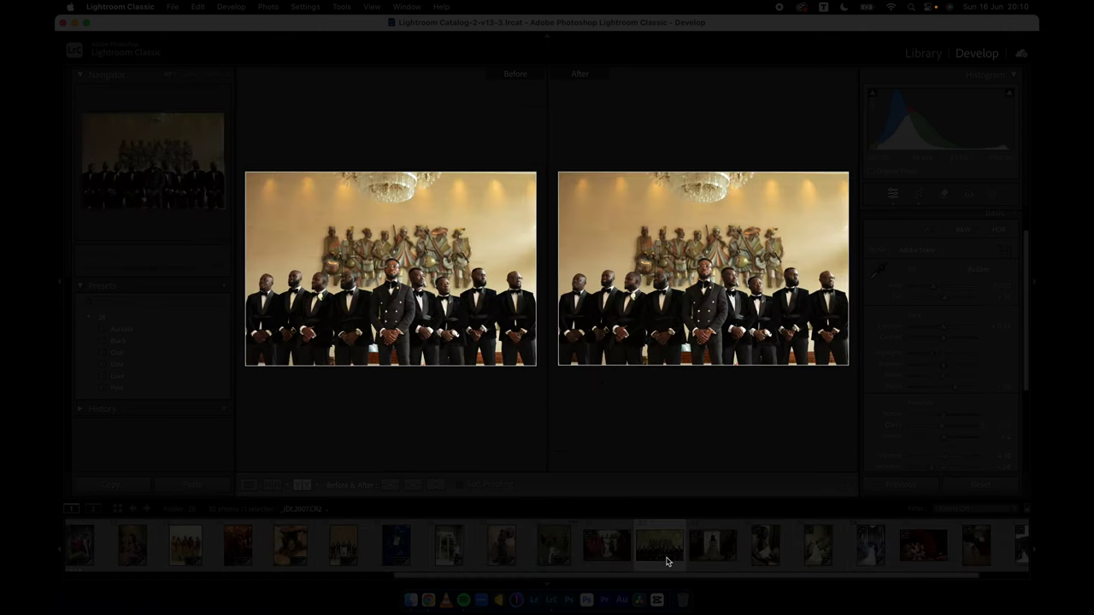
click(150, 342)
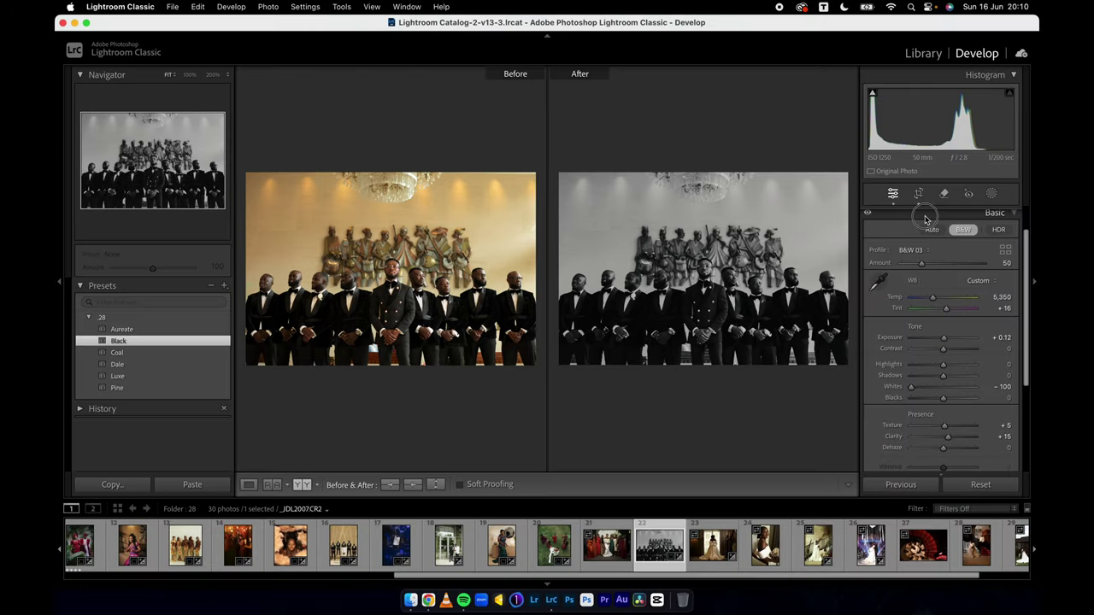
Examine the Tone Curve of the groomsmen photo by turning its effect off and on, and dim the surrounding interface.
click(929, 222)
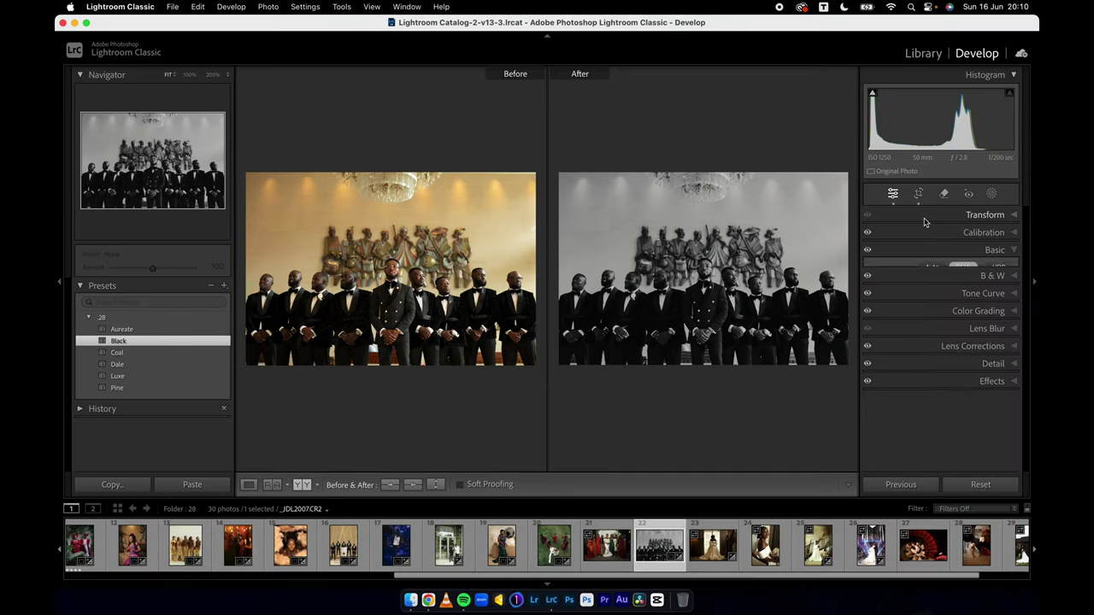
click(921, 286)
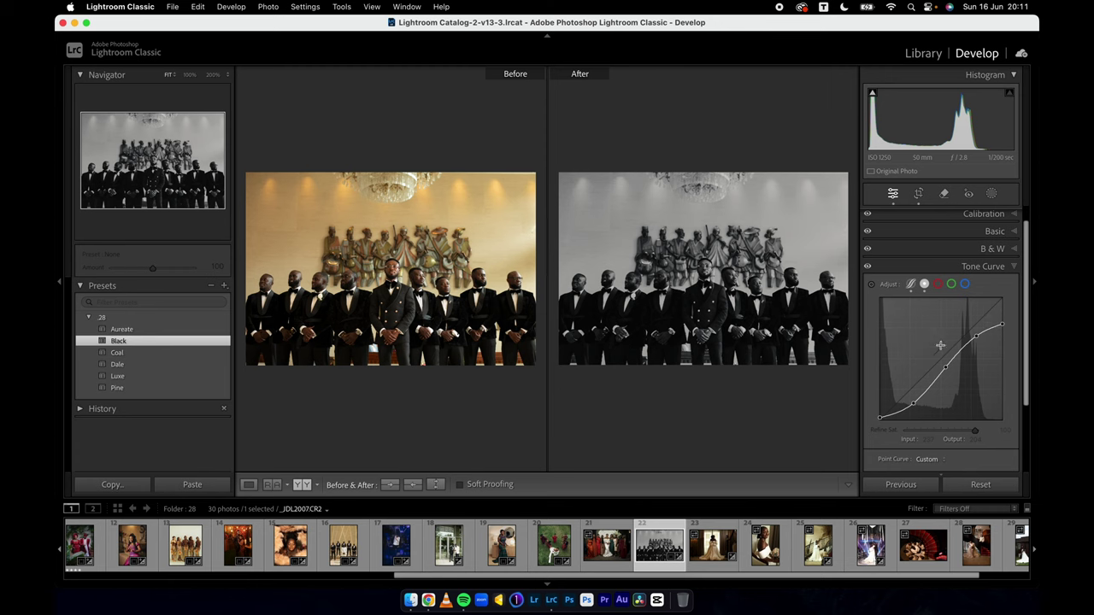
click(867, 268)
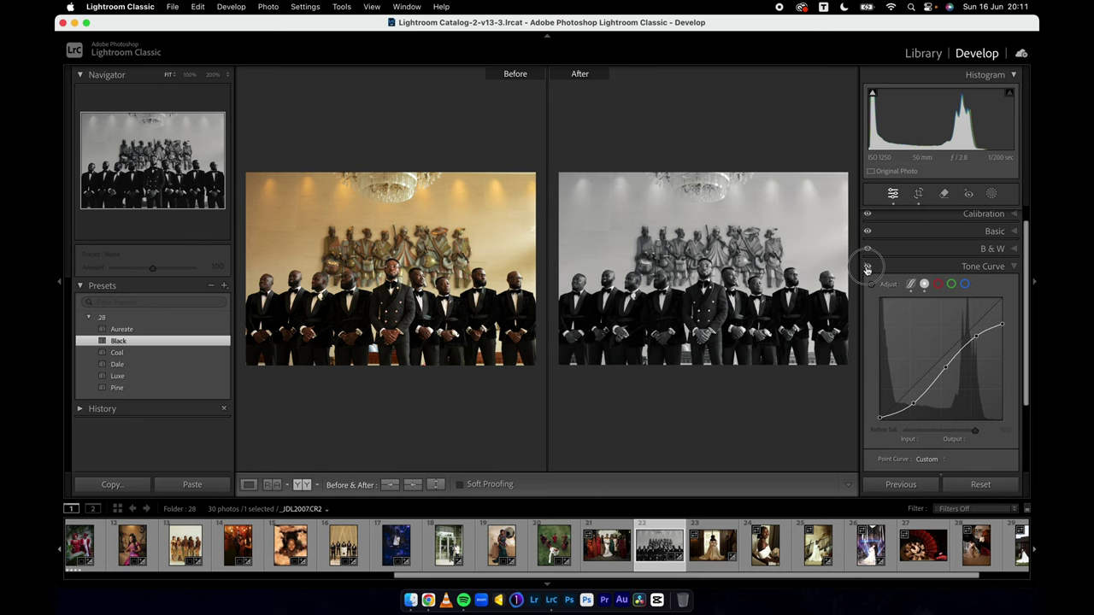
click(866, 268)
click(867, 267)
click(867, 268)
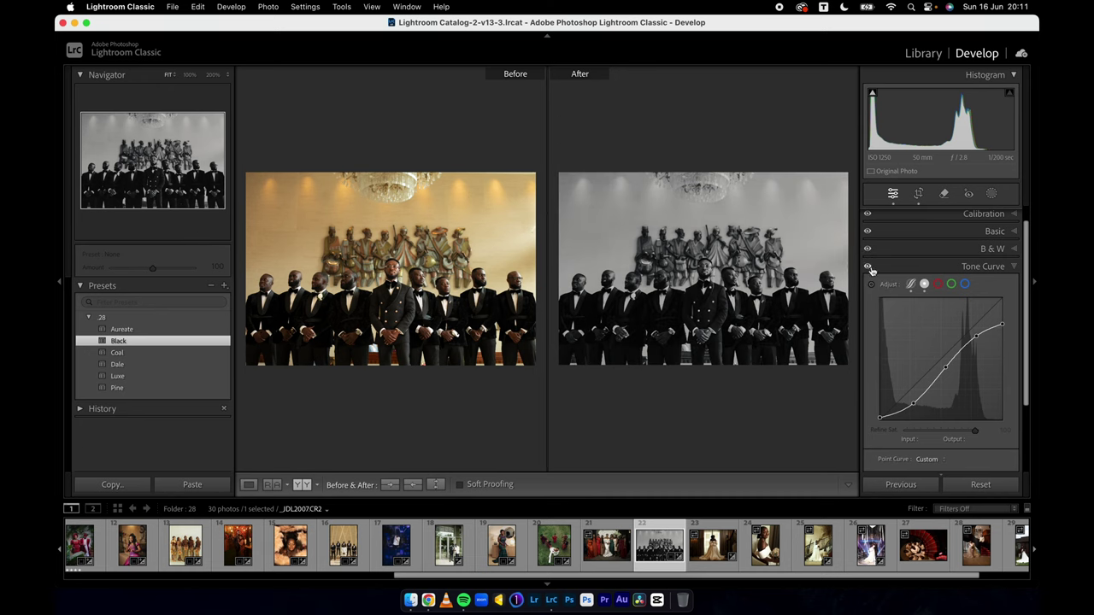
click(904, 265)
key(l)
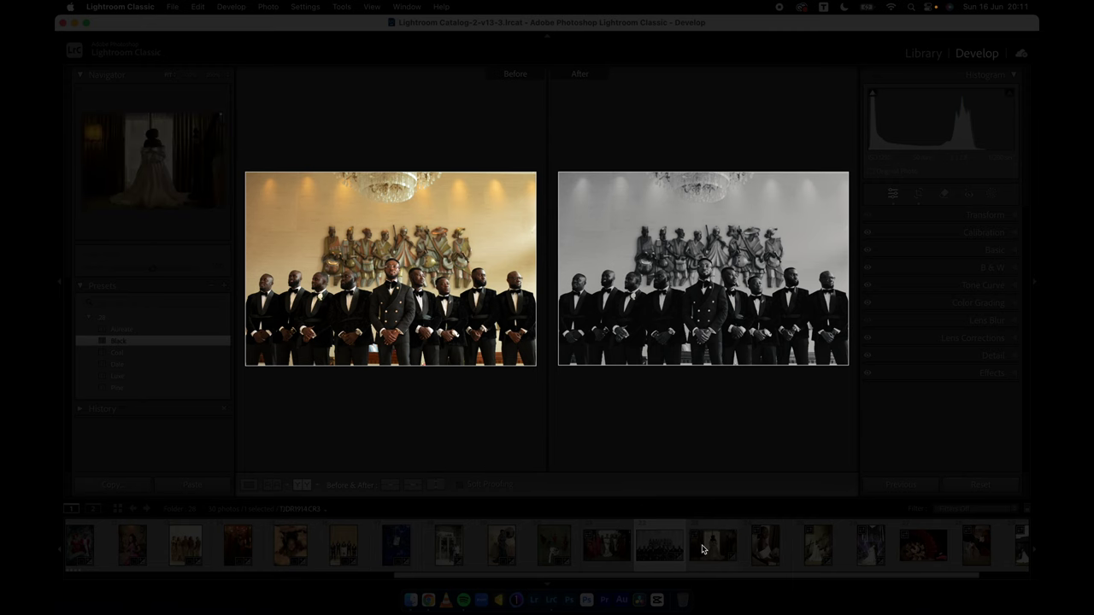
Apply the Luxe preset to the portrait of the seated bride with the bouquet.
click(765, 552)
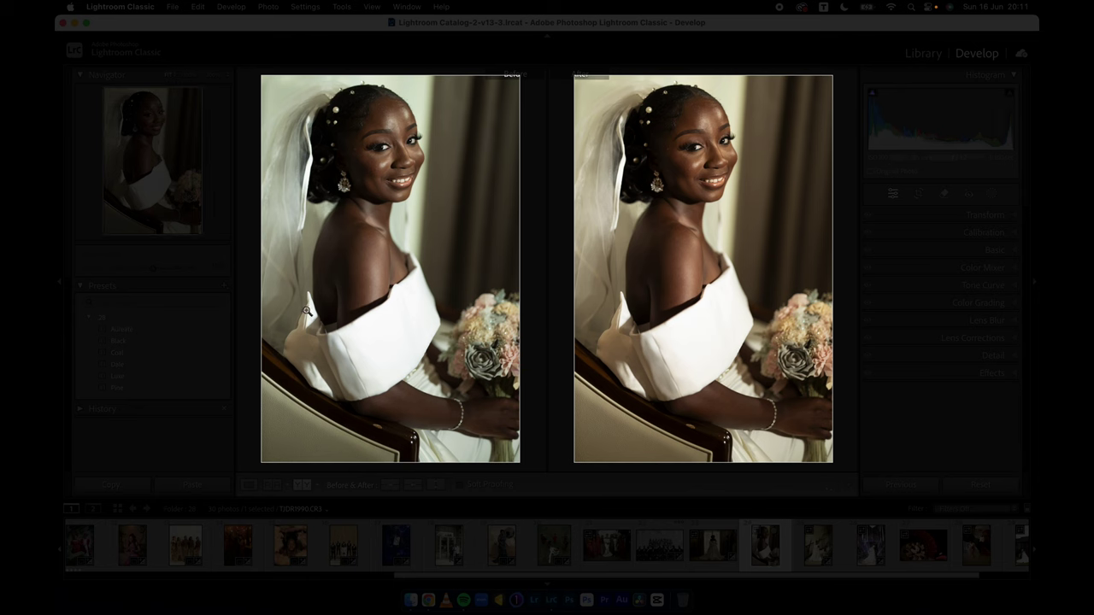
click(184, 334)
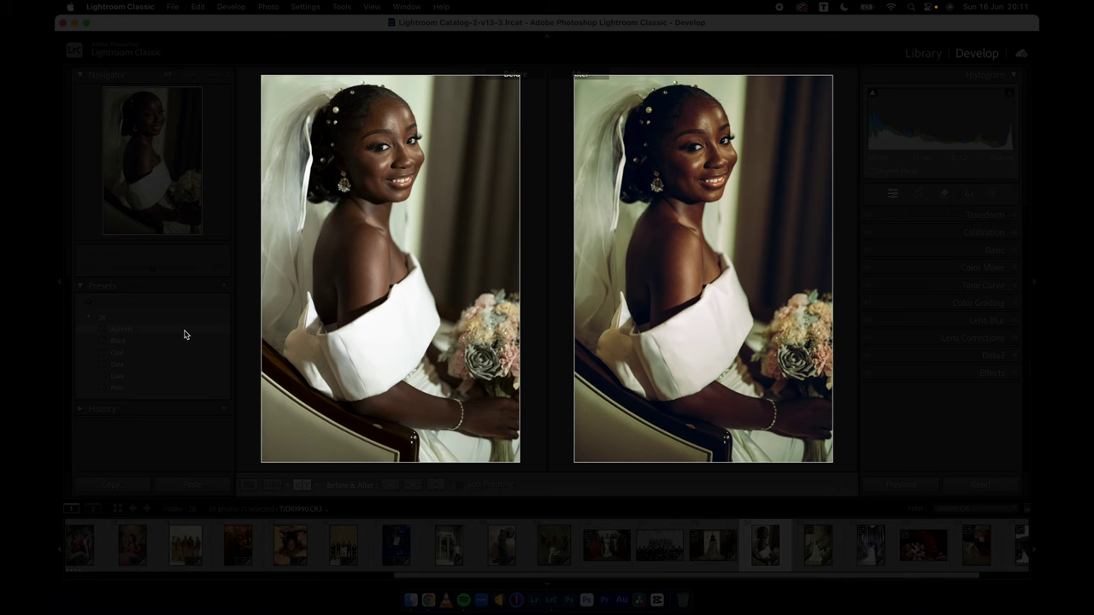
click(150, 380)
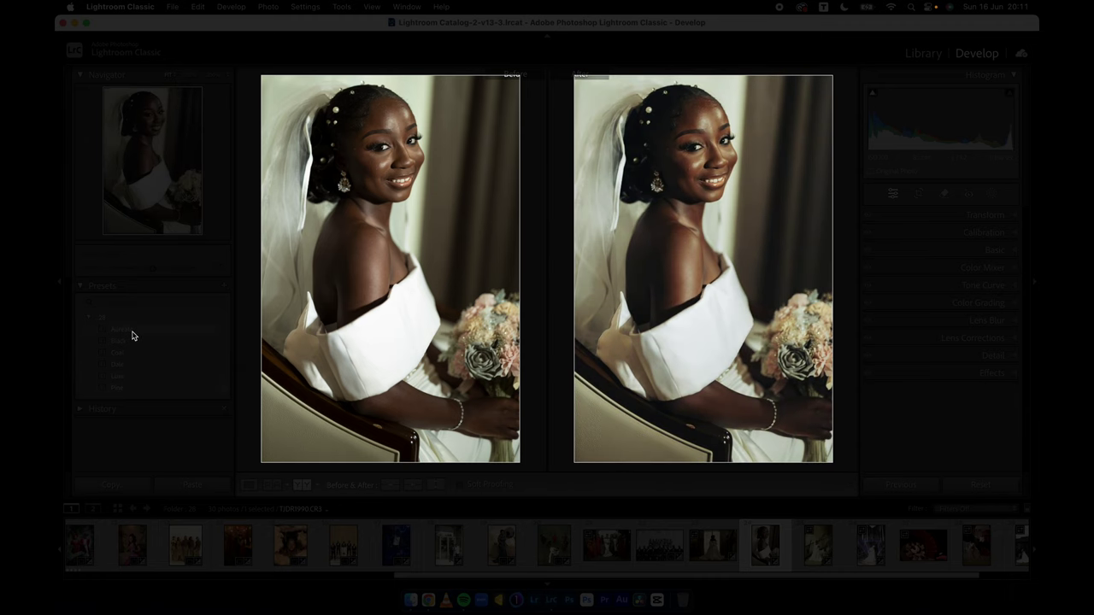
click(124, 378)
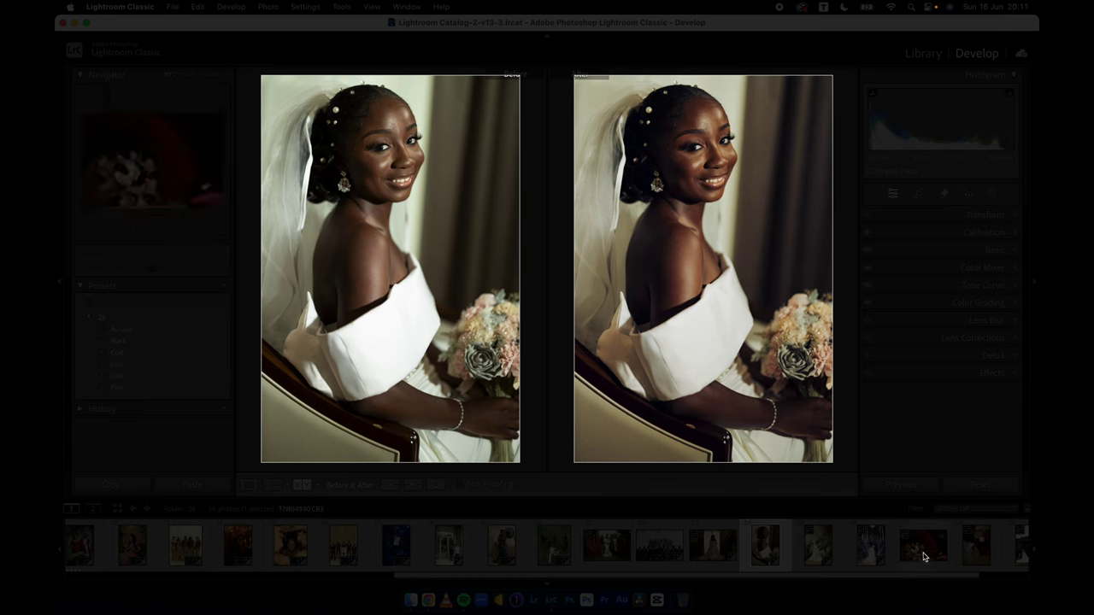
Apply the Aureate preset to the photo of the couple at the spiral staircase.
scroll(895, 560, down, 3)
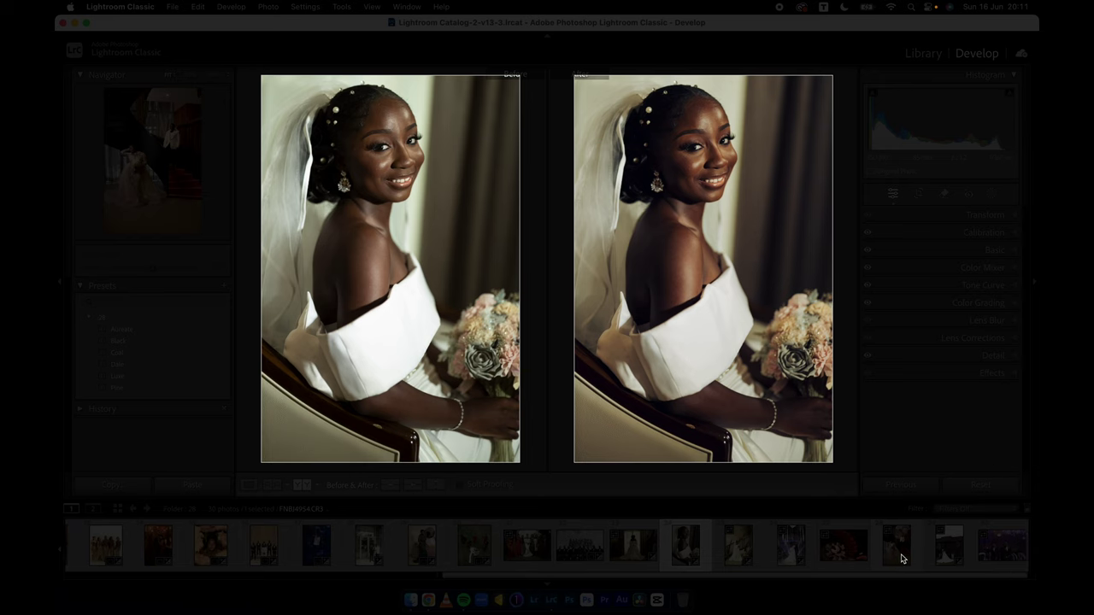
click(895, 561)
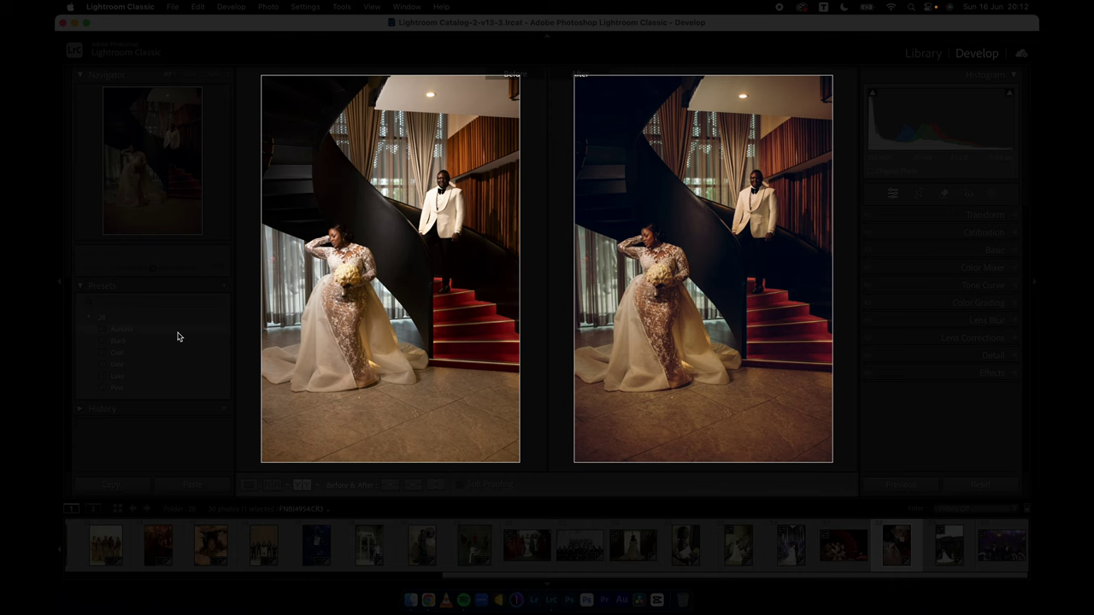
click(177, 333)
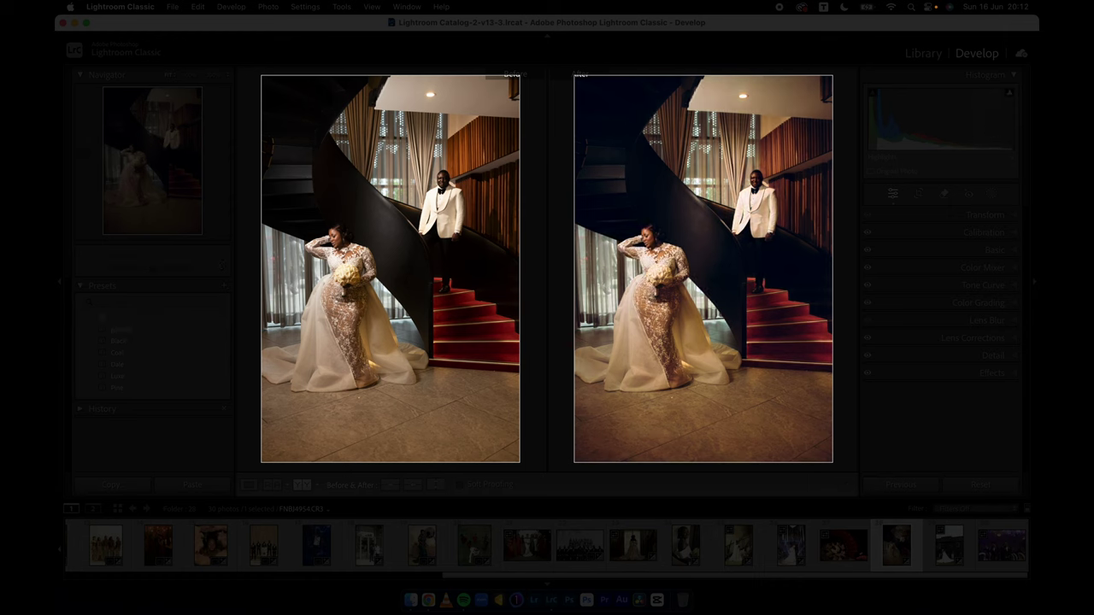
Cool the white balance temperature of the staircase photo and adjust its Highlights.
click(931, 247)
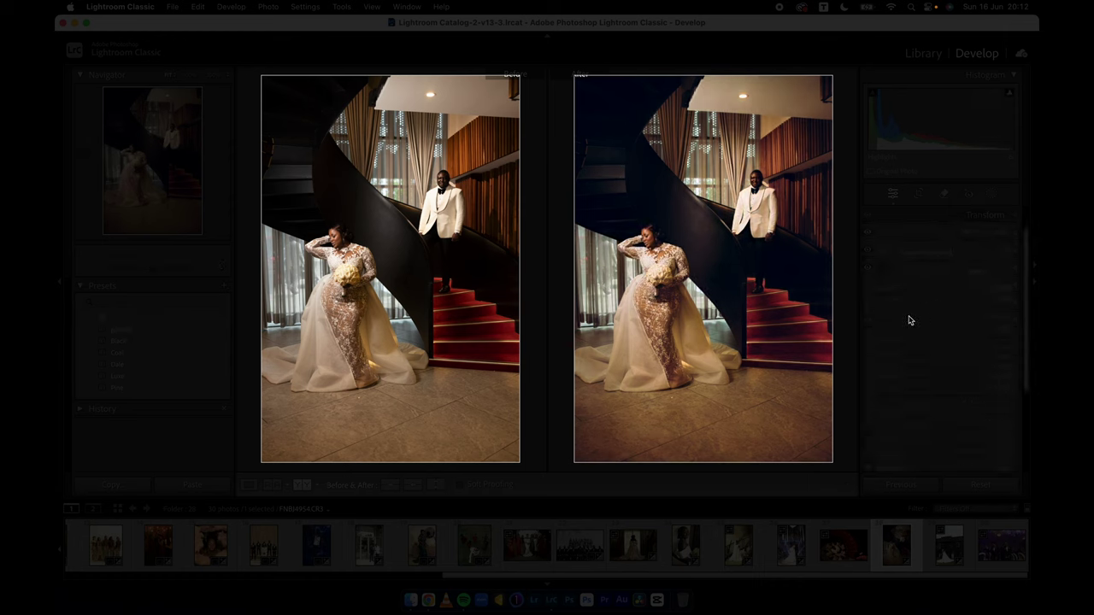
click(933, 290)
click(930, 359)
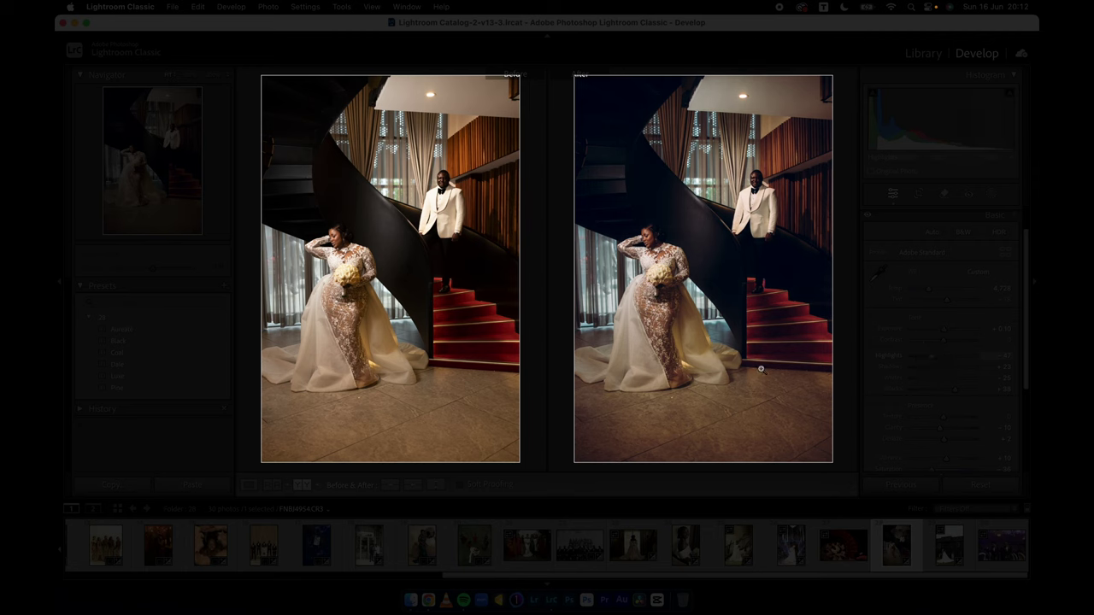
Crop the staircase photo slightly tighter and reposition the image within the crop.
click(921, 193)
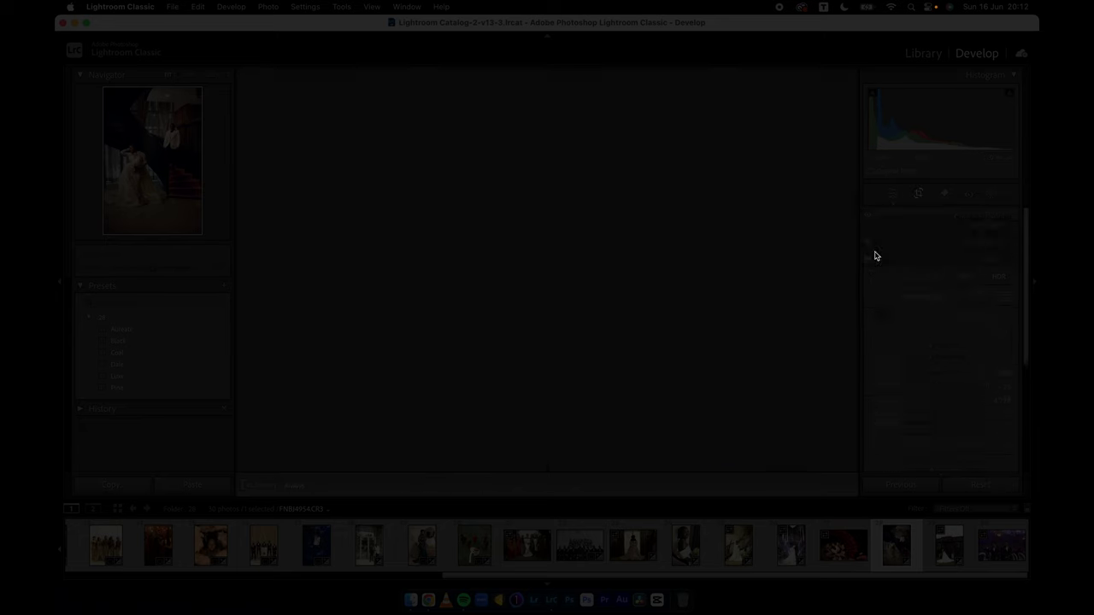
drag(594, 459, 613, 418)
drag(728, 339, 737, 327)
click(794, 487)
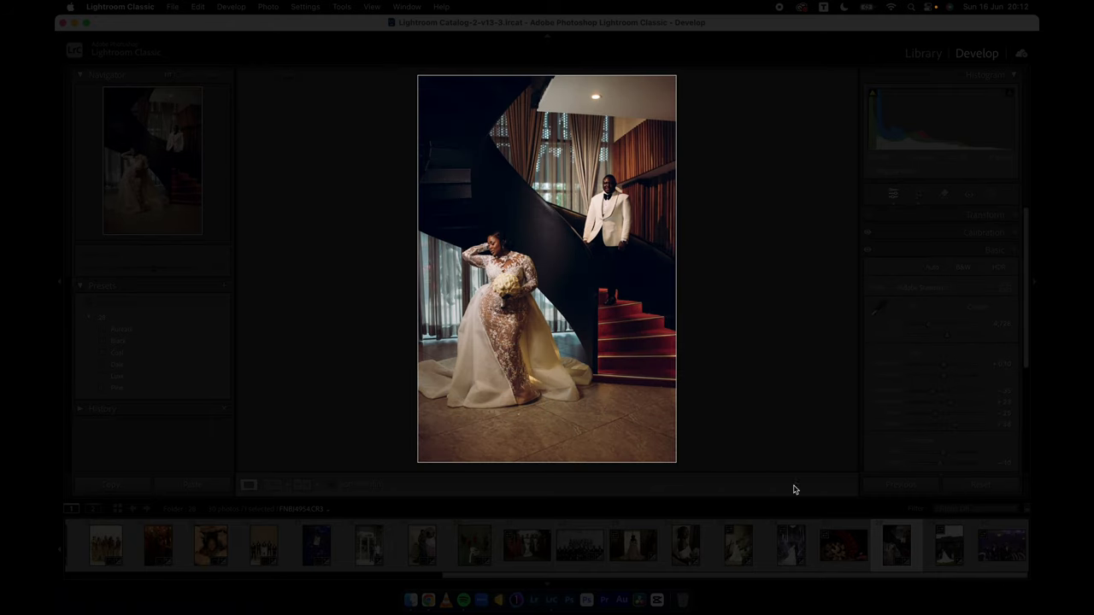
Try the Aureate preset on the photo of the couple outside the wooden house and inspect them up close beside the before version.
click(943, 543)
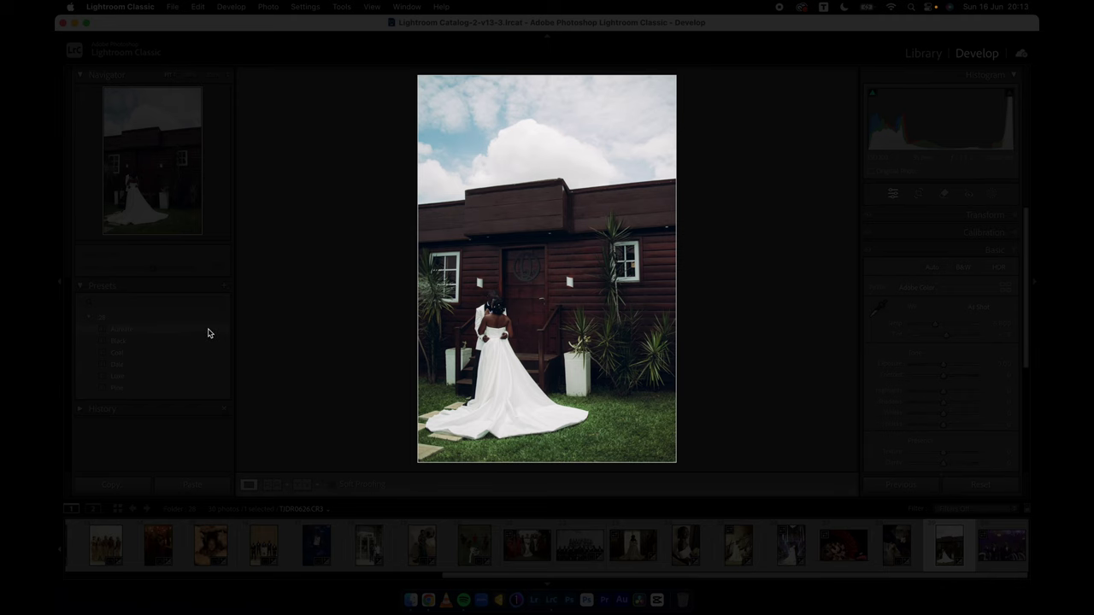
key(y)
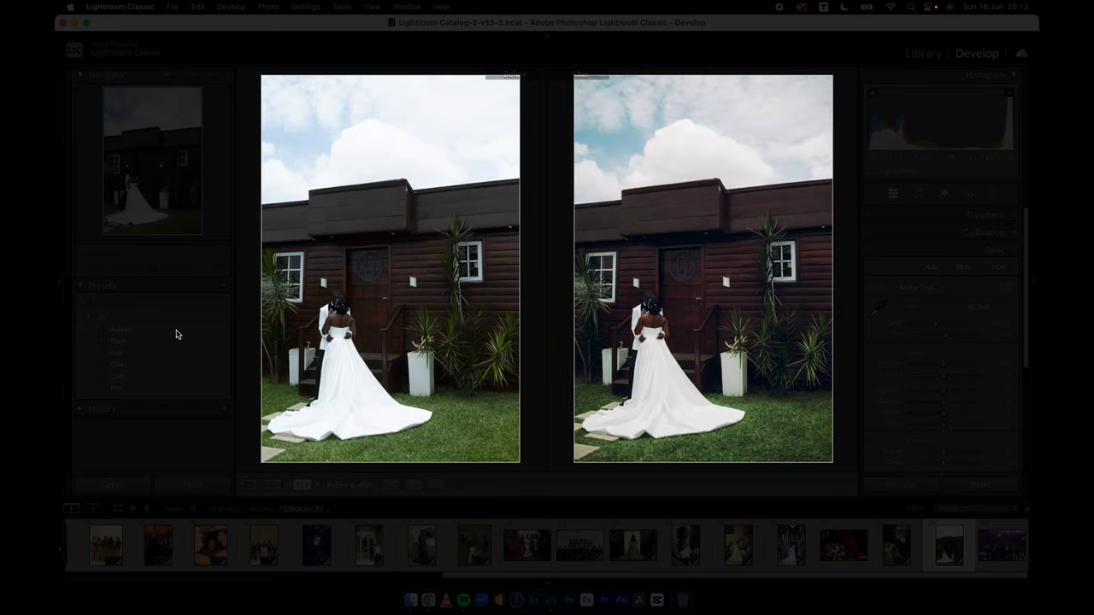
click(177, 331)
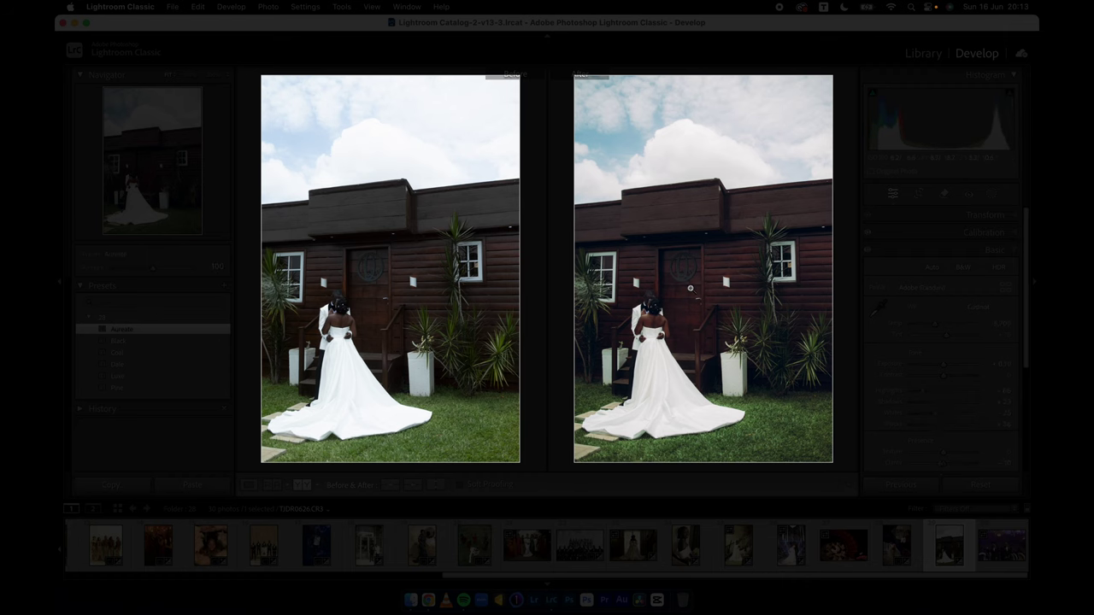
drag(712, 288, 768, 308)
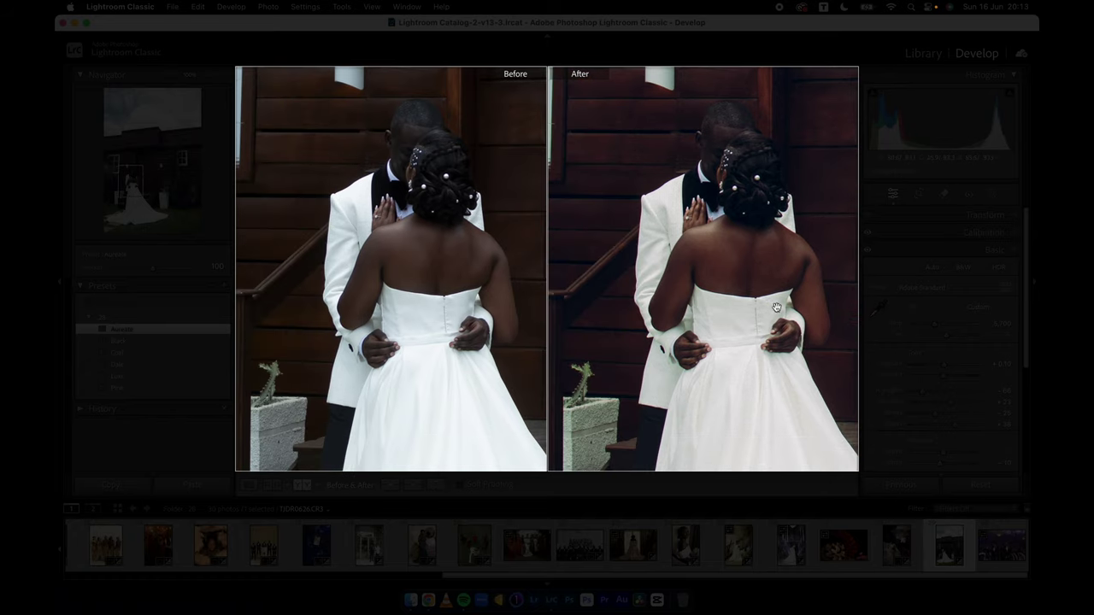
click(789, 336)
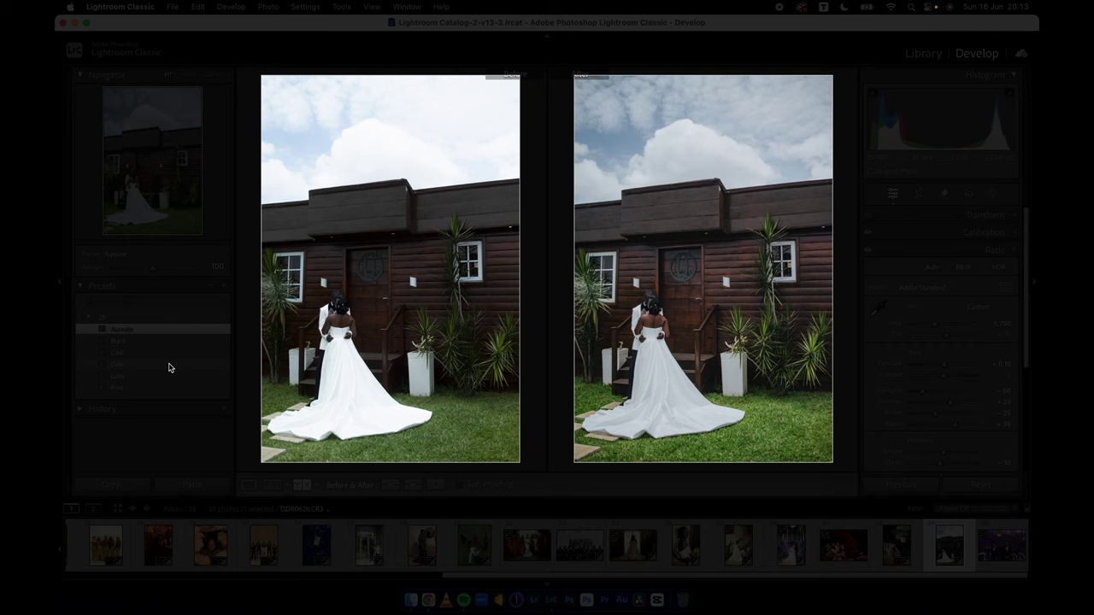
Apply the Dale preset to the wooden-house photo and refine its Shadows, Highlights and temperature.
click(168, 364)
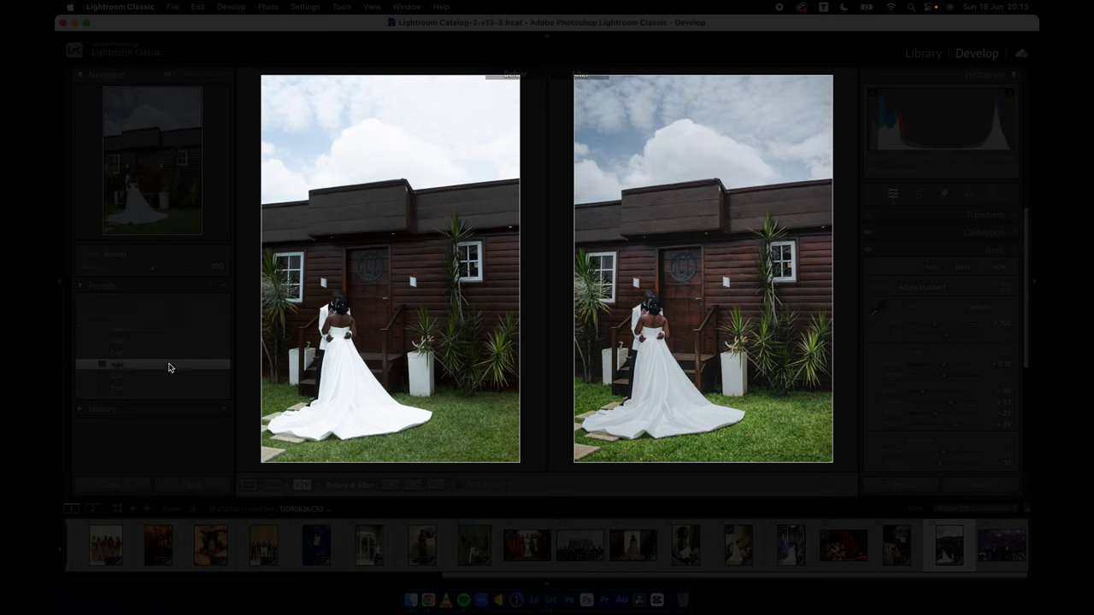
click(957, 406)
drag(957, 405, 953, 403)
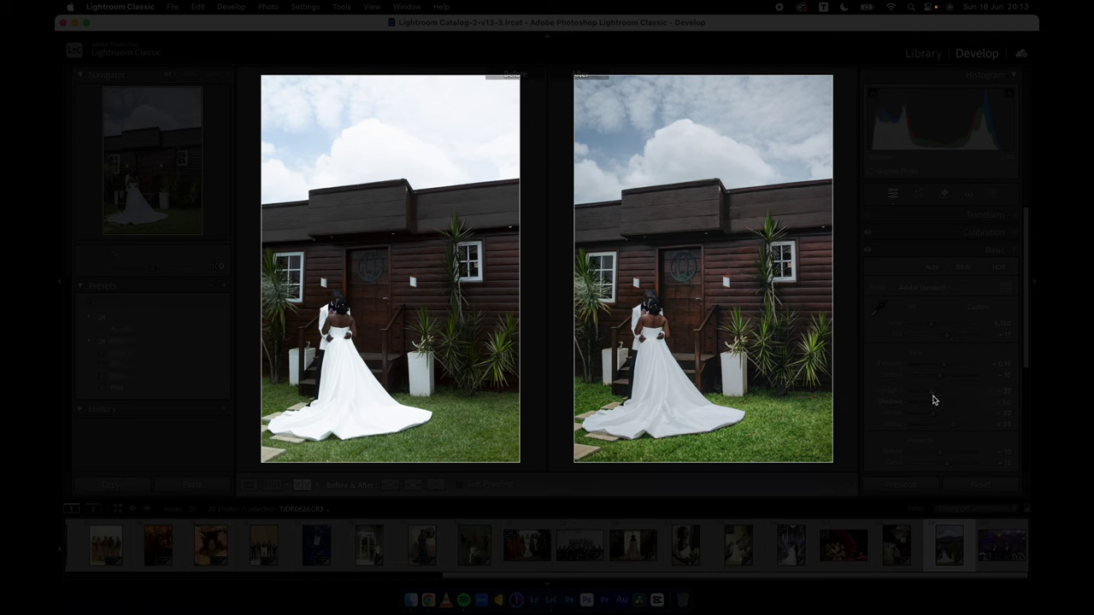
click(938, 395)
click(935, 328)
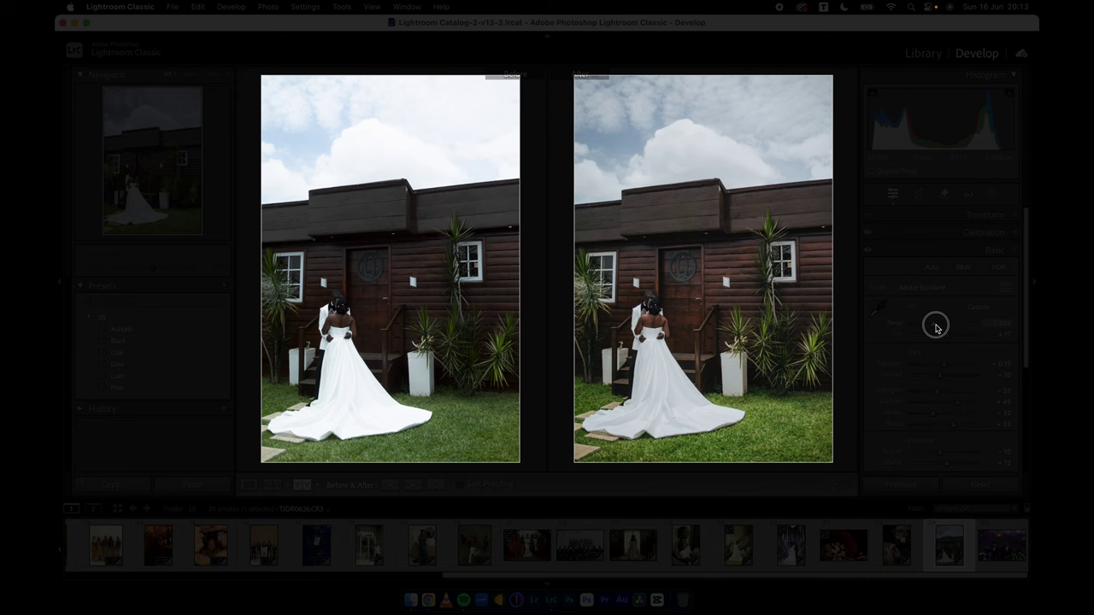
Adjust the Green Primary saturation of the wooden-house photo in the Calibration settings.
click(942, 249)
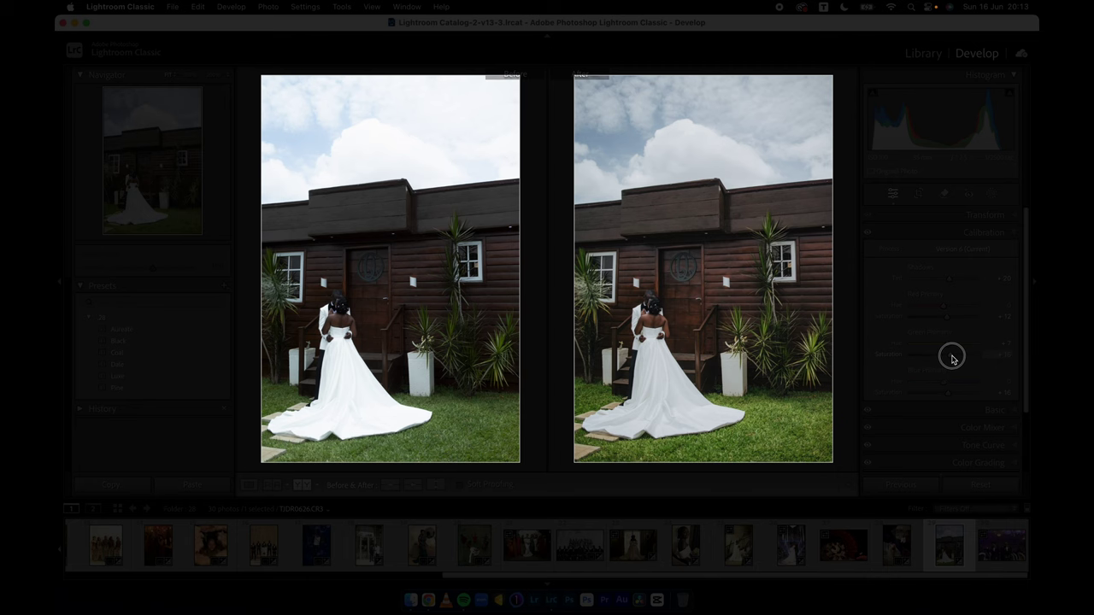
click(949, 347)
click(916, 231)
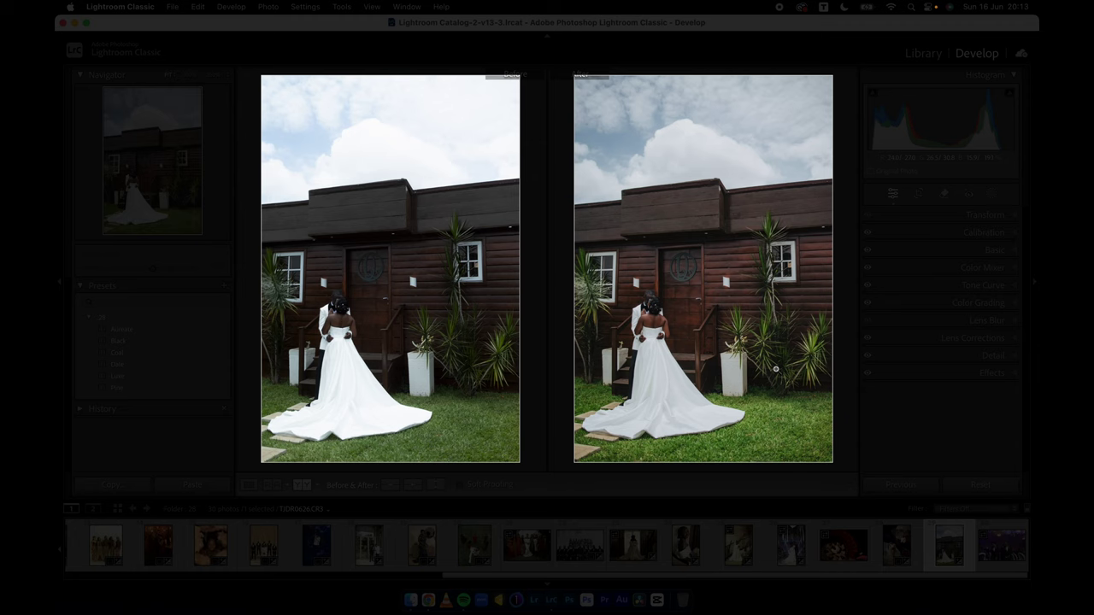
Apply the Luxe preset to the reception photo of the dancing men in tuxedos and return to the photo grid.
click(1003, 555)
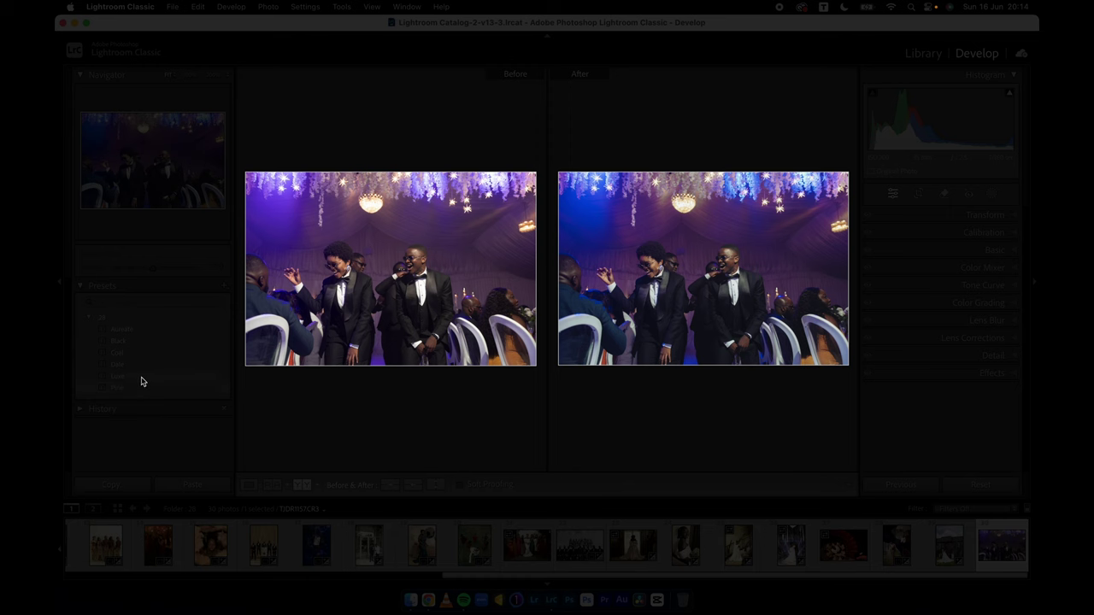
click(142, 378)
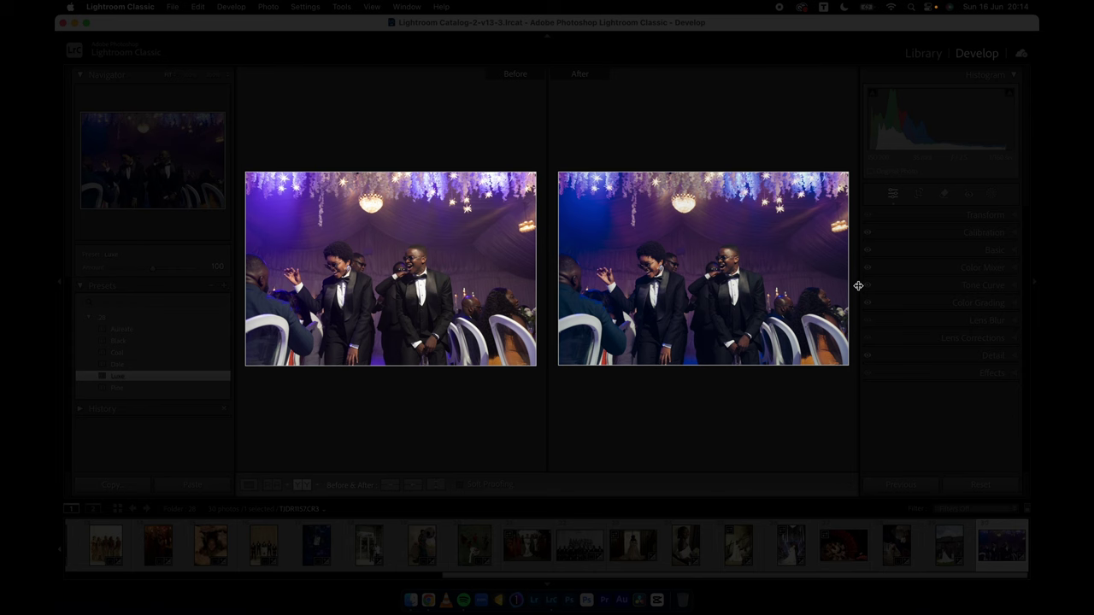
key(g)
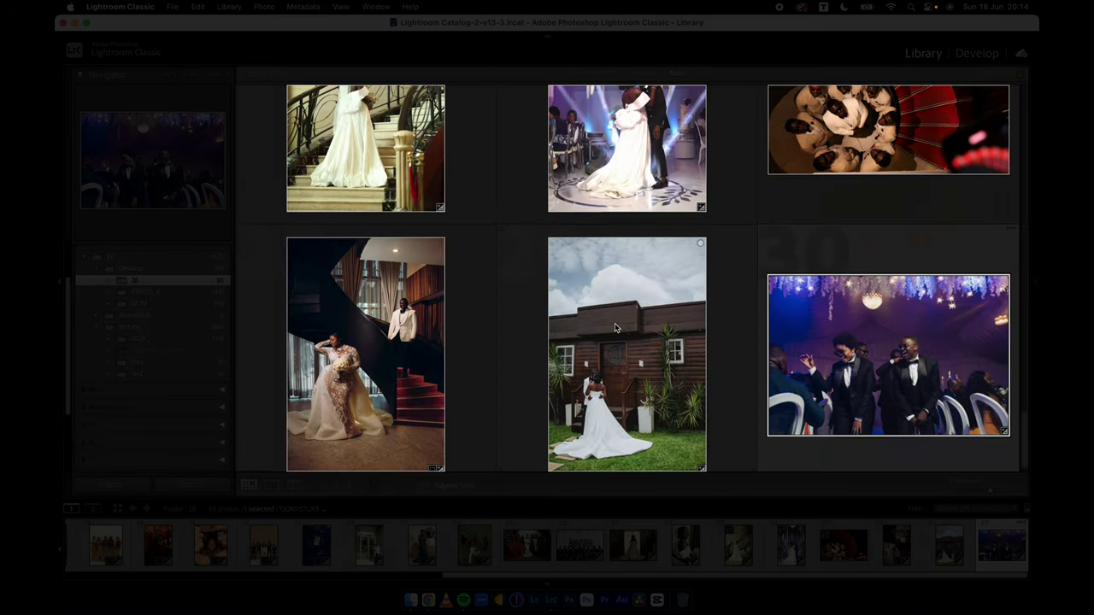
Look through the edited wedding and event photos in the grid.
scroll(616, 327, up, 10)
scroll(616, 327, up, 10)
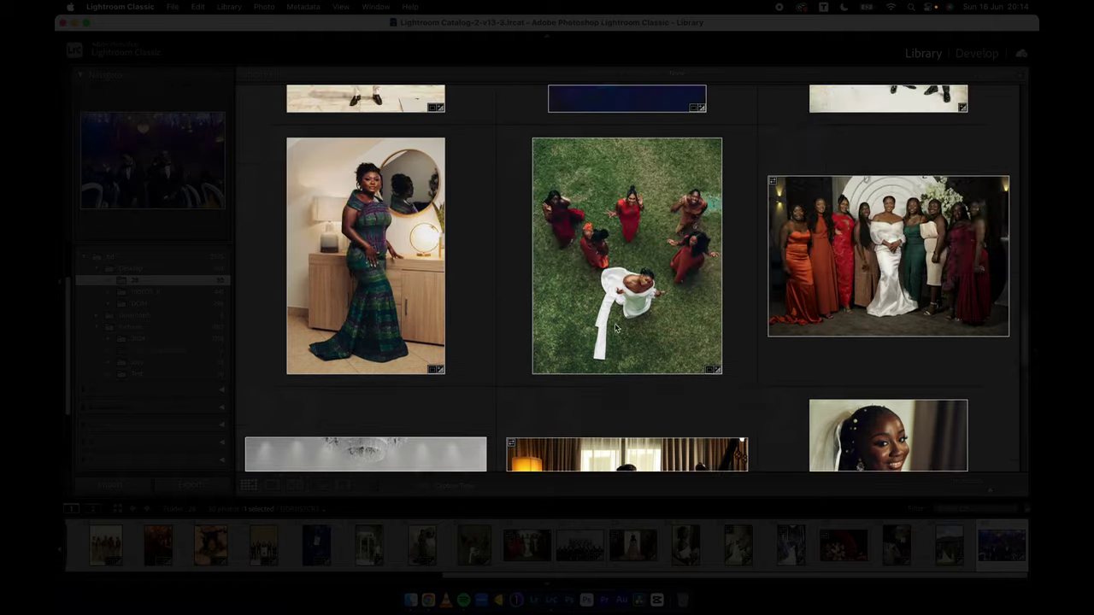
scroll(616, 327, up, 10)
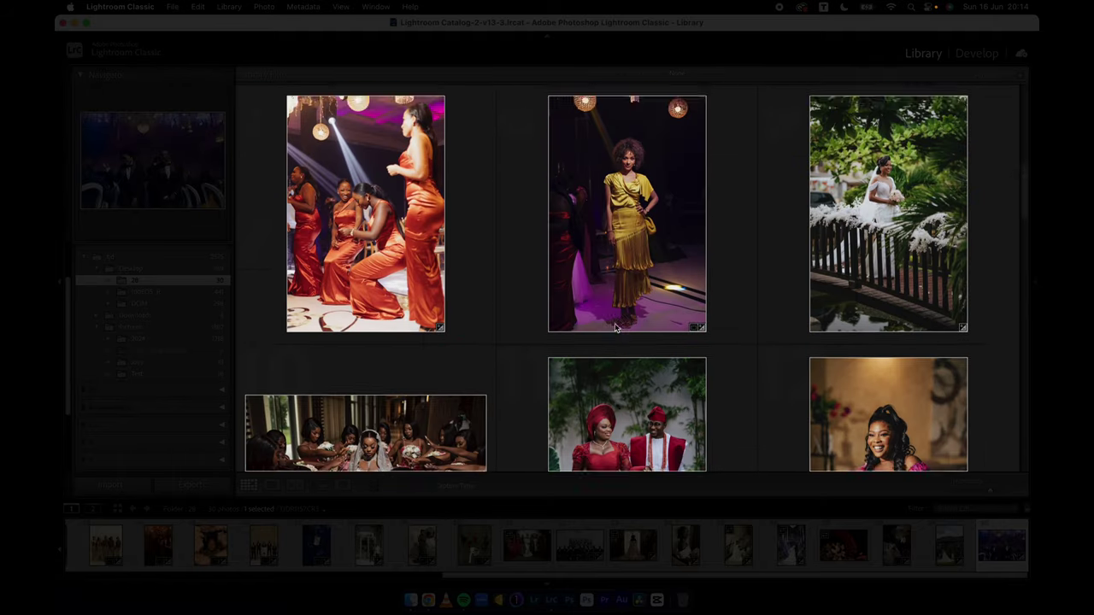
scroll(615, 327, down, 5)
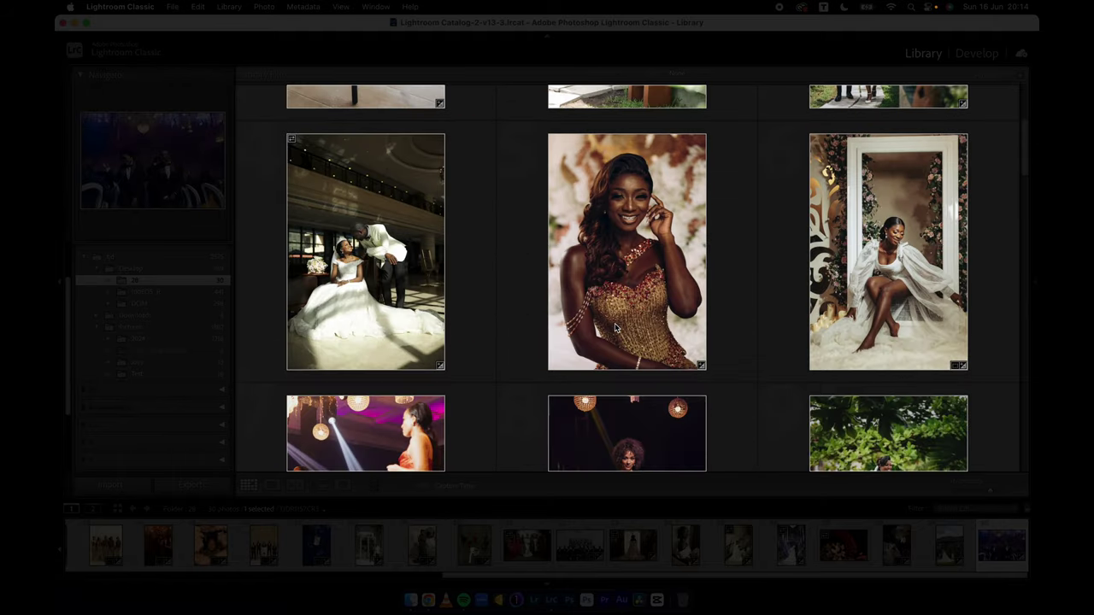
scroll(616, 328, down, 3)
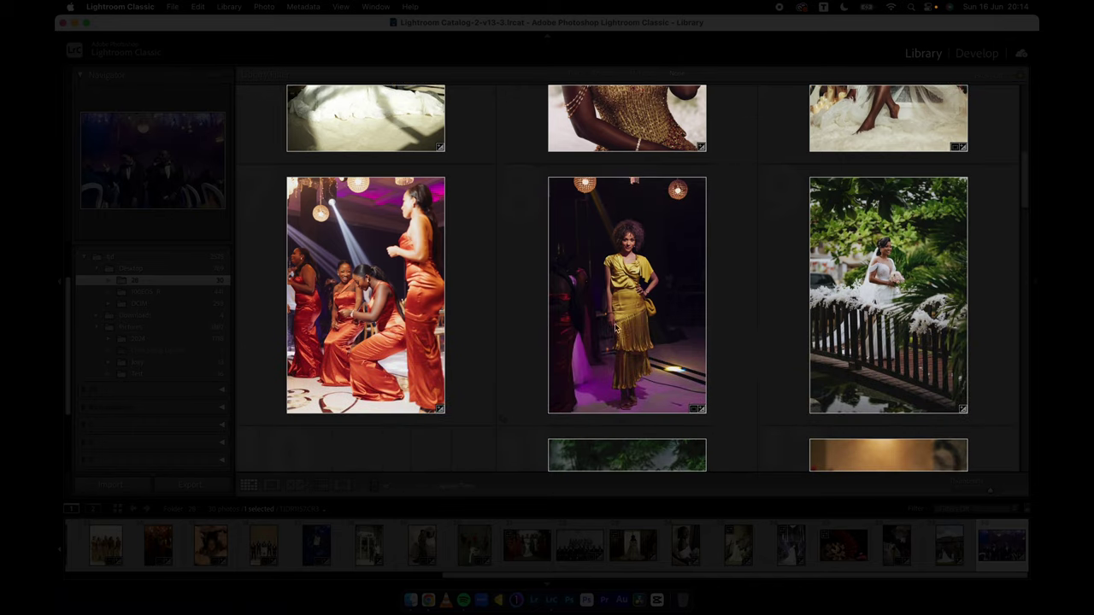
Open the Test folder and browse its beach and outdoor portraits in the grid.
click(149, 377)
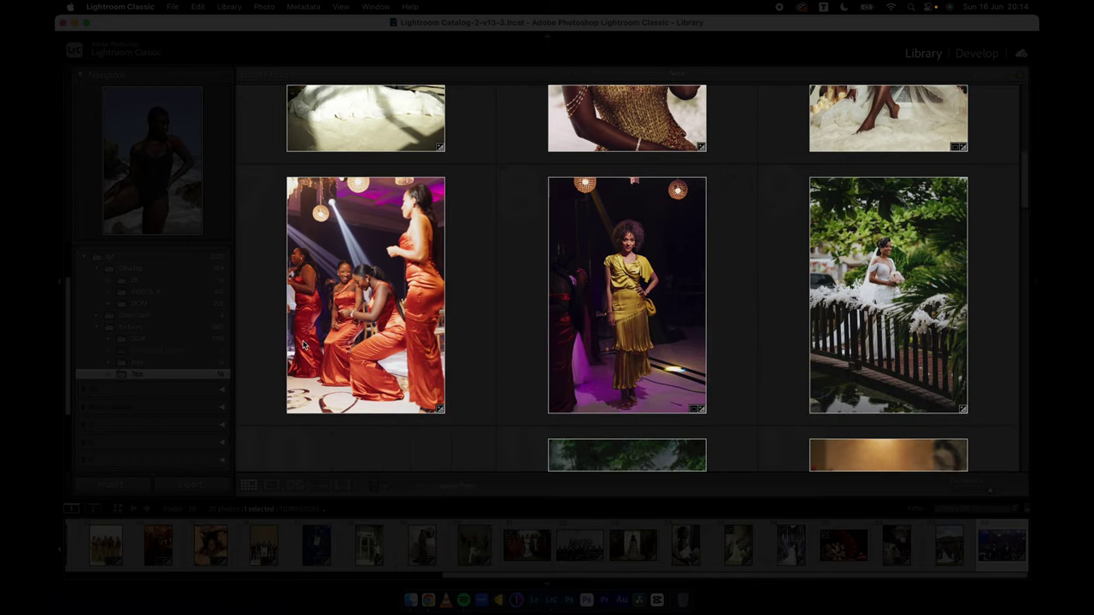
key(d)
key(g)
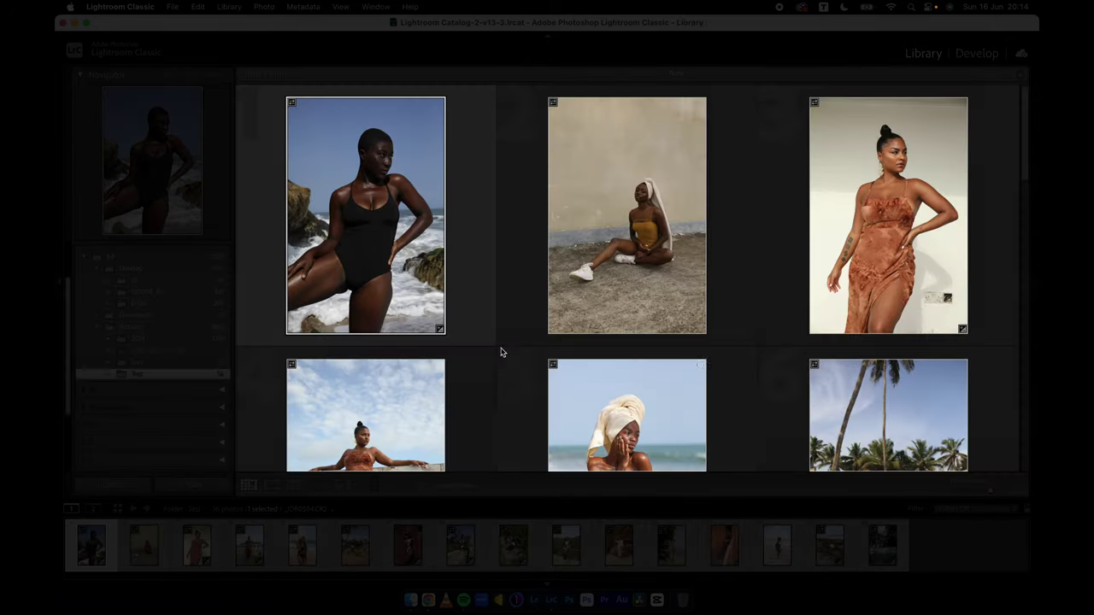
scroll(564, 359, down, 10)
scroll(565, 364, down, 3)
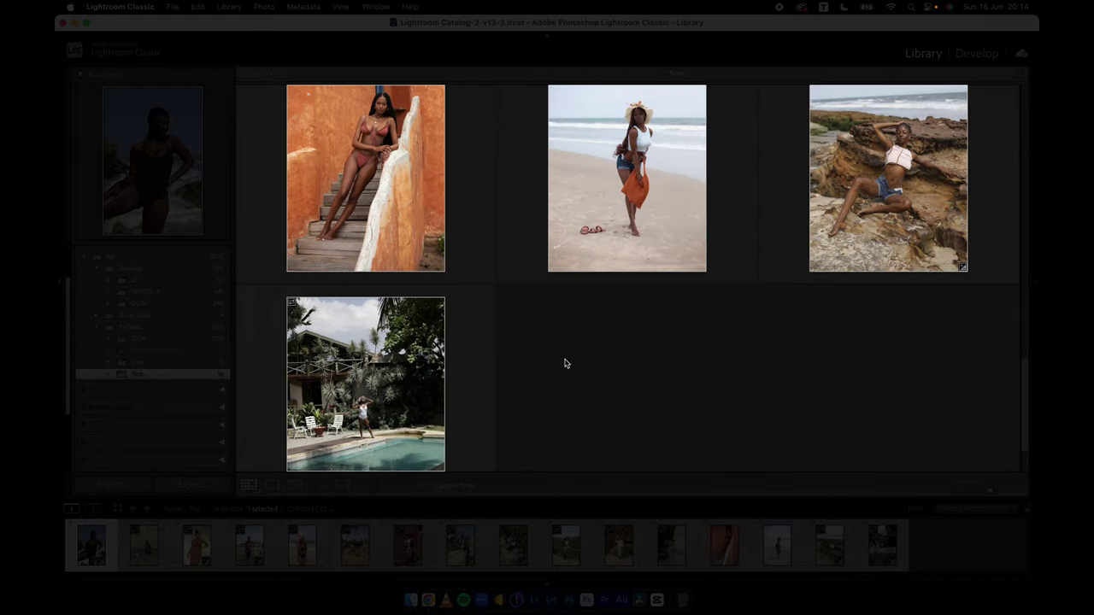
scroll(853, 328, up, 2)
Apply the Dale preset to the photo of the woman reclining on the beach rocks, comparing before and after side by side.
click(892, 314)
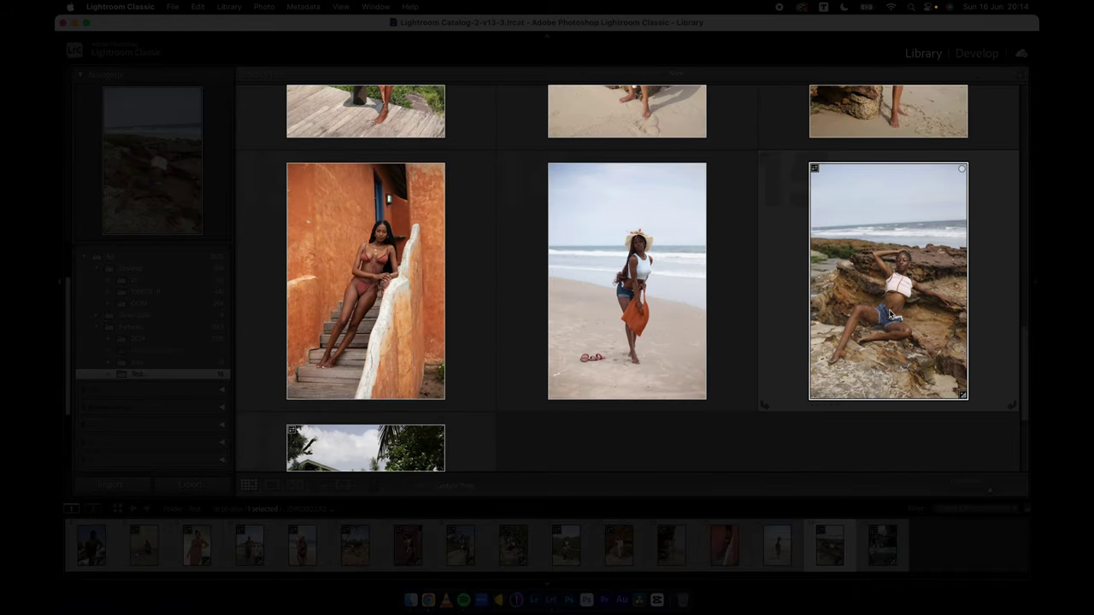
key(d)
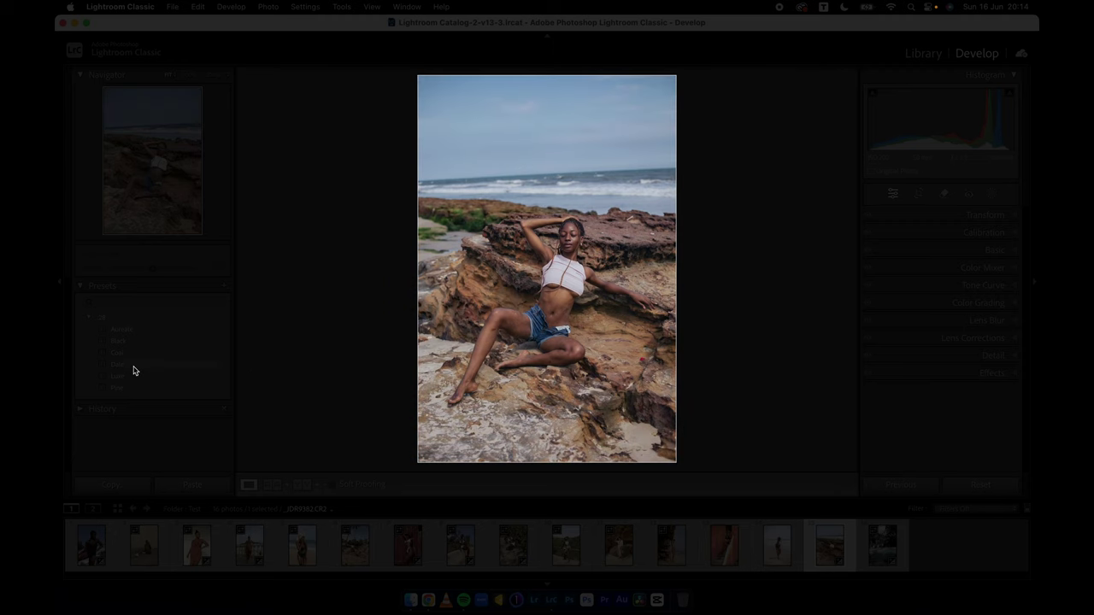
key(y)
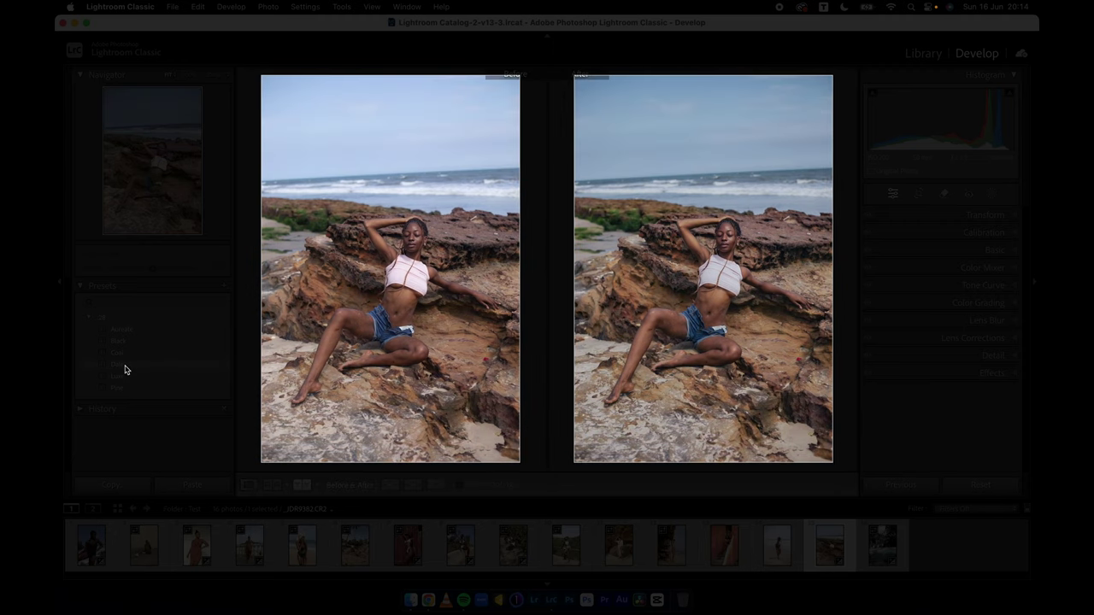
click(125, 367)
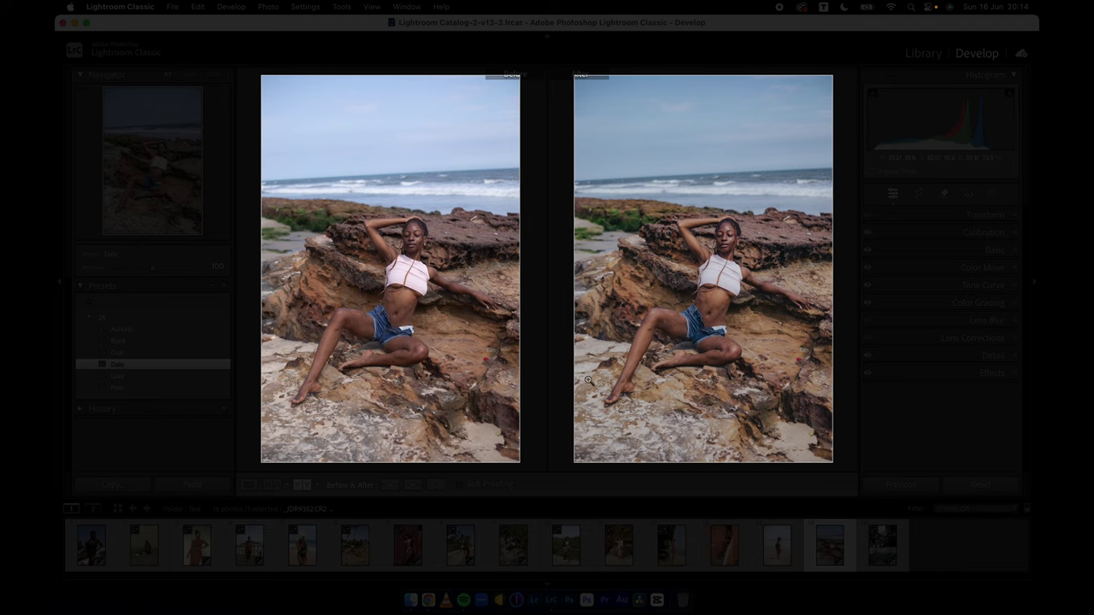
Apply the Aureate preset to the beach photo of the woman with the hat and orange bag and inspect it up close beside the before version.
click(785, 556)
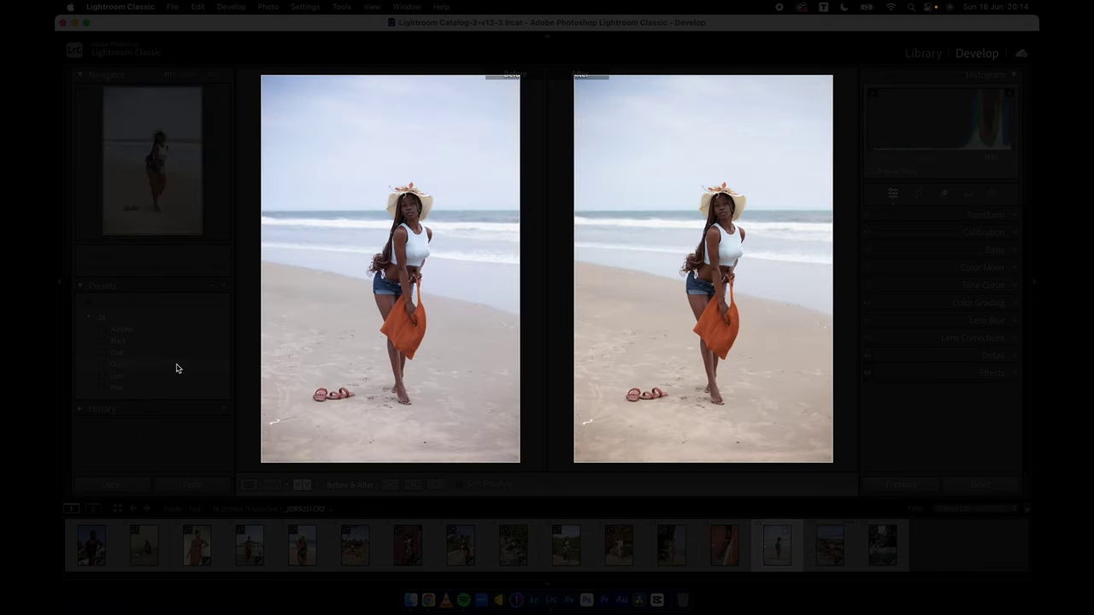
click(143, 370)
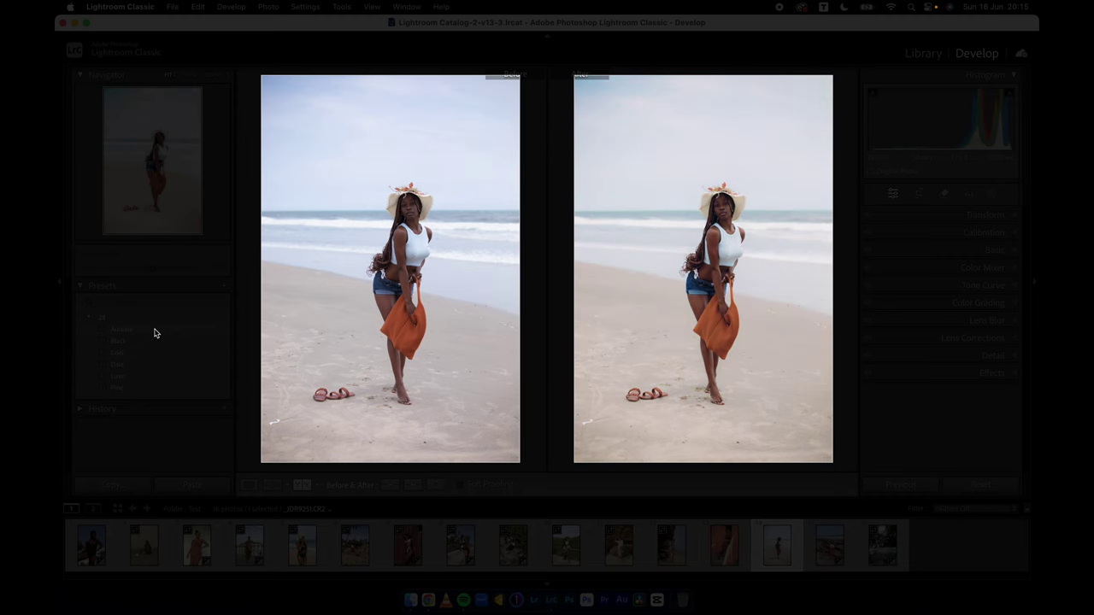
click(155, 332)
click(604, 249)
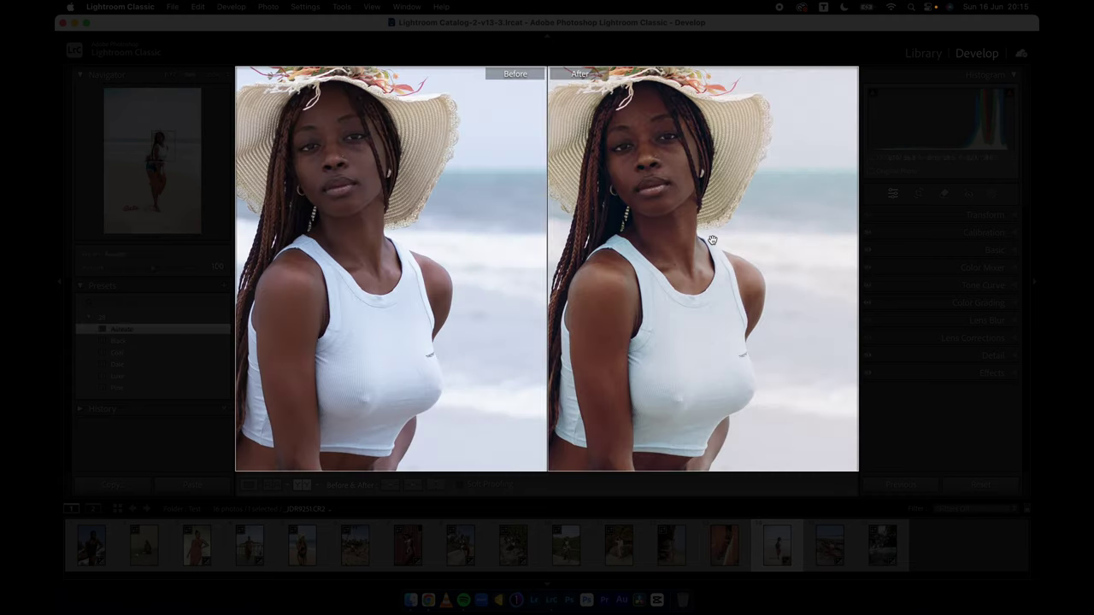
scroll(688, 251, down, 10)
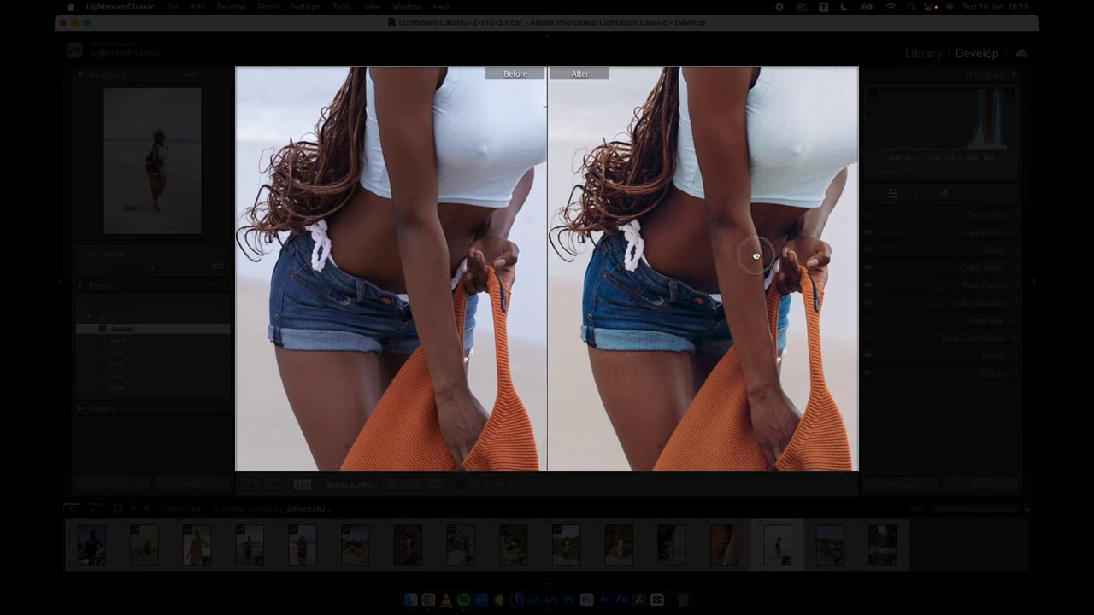
scroll(742, 300, down, 2)
scroll(700, 231, up, 5)
click(699, 229)
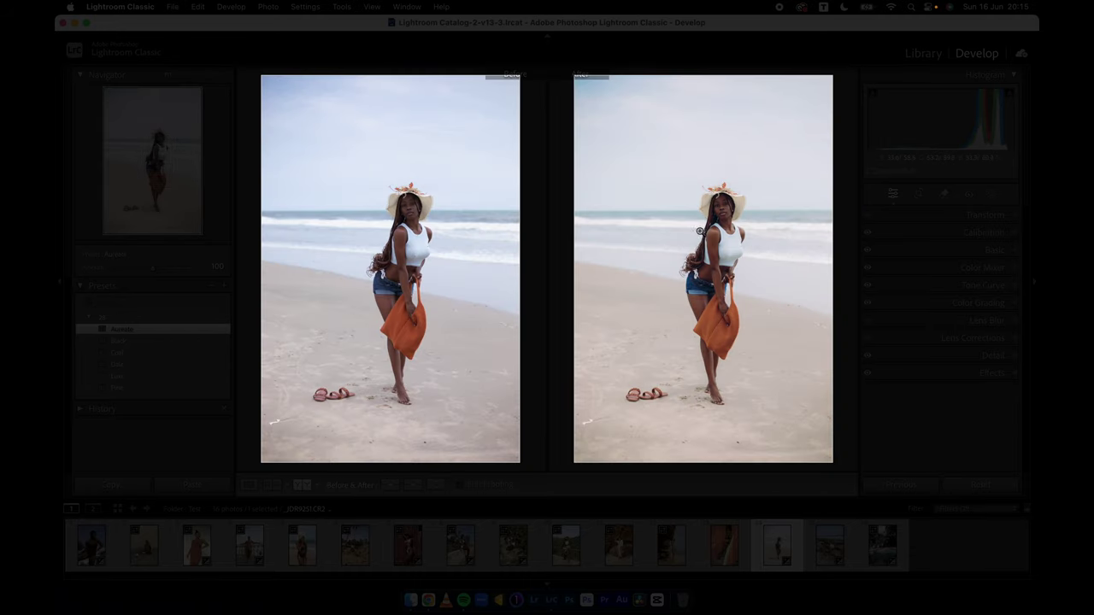
Apply the Aureate preset to the portrait against the red wall and the last custom preset to the orange-dress portrait.
click(408, 557)
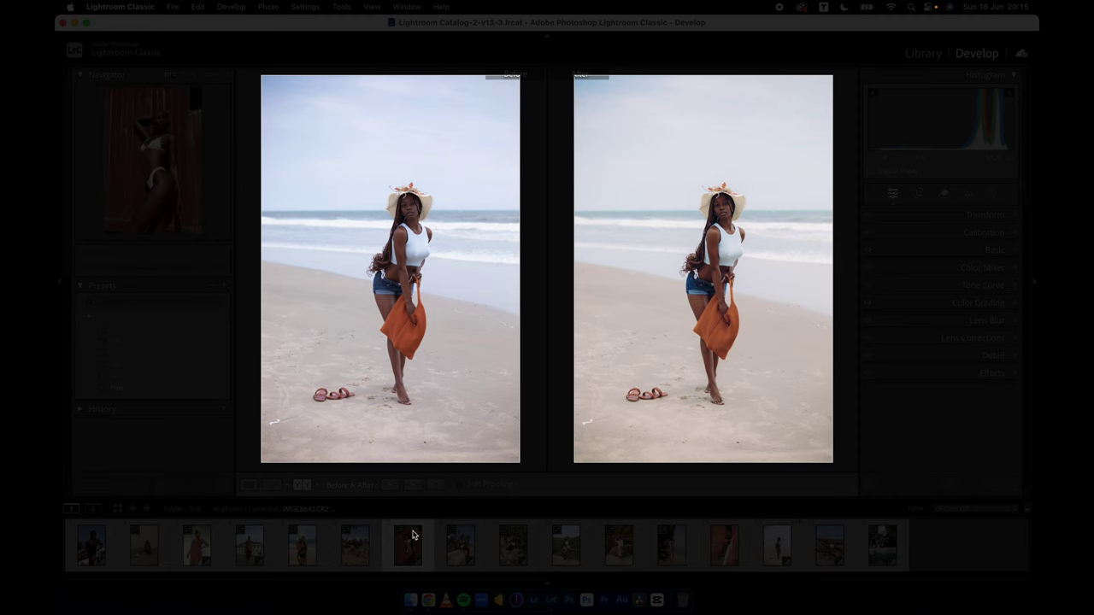
click(157, 331)
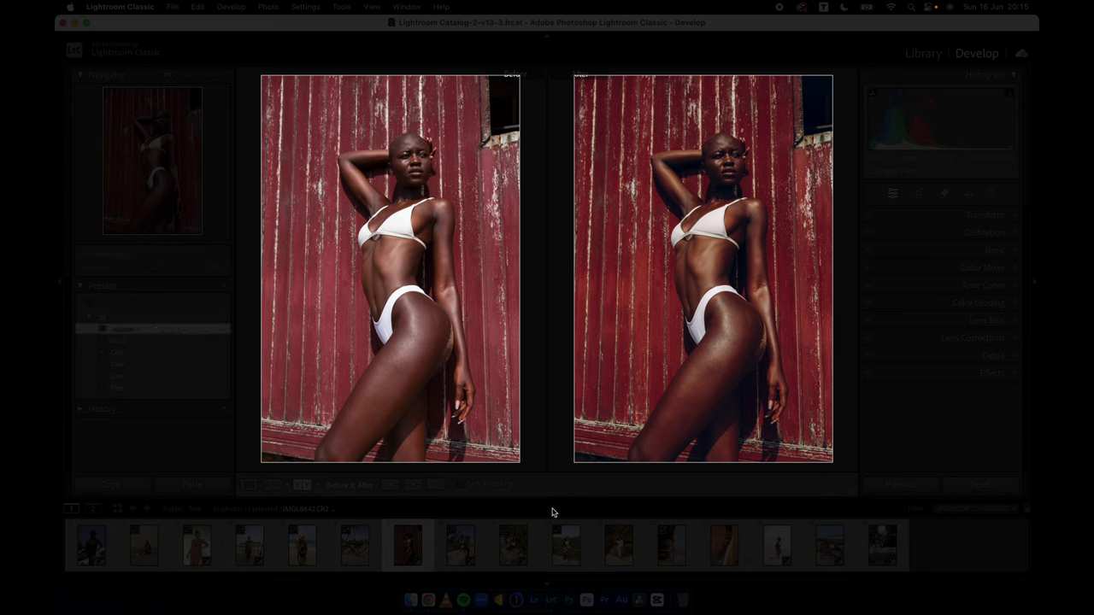
click(195, 554)
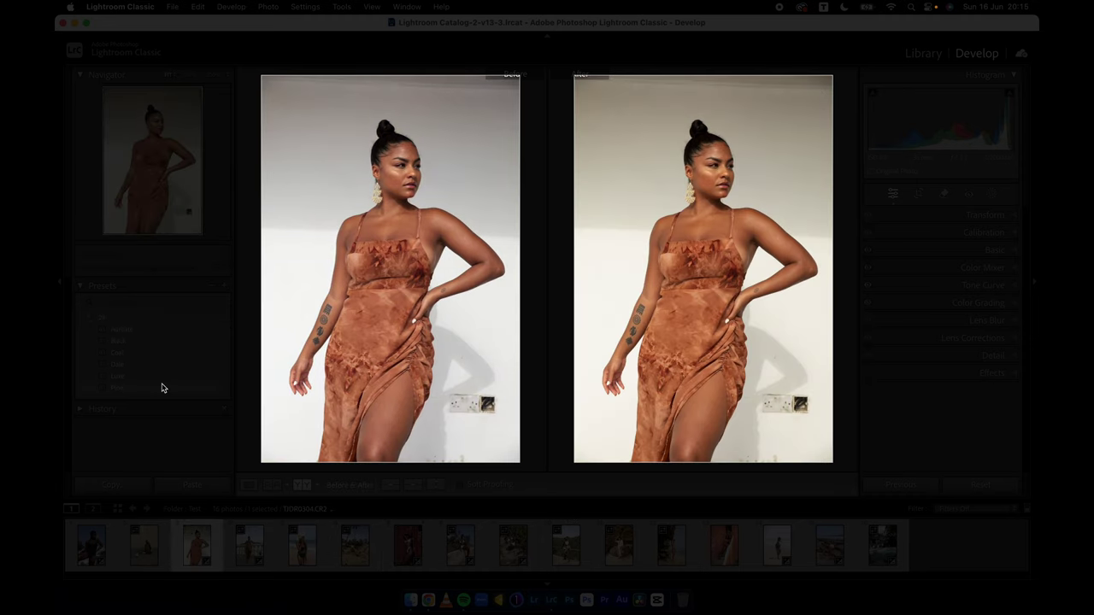
click(162, 389)
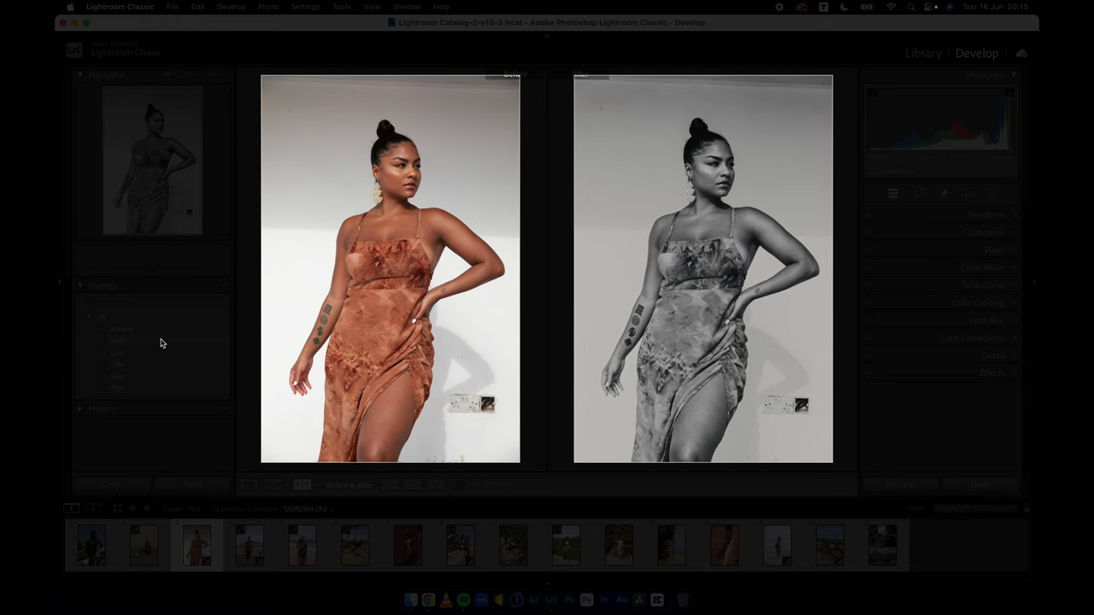
Straighten the perspective of the orange-wall staircase photo with the Auto Upright correction.
click(725, 547)
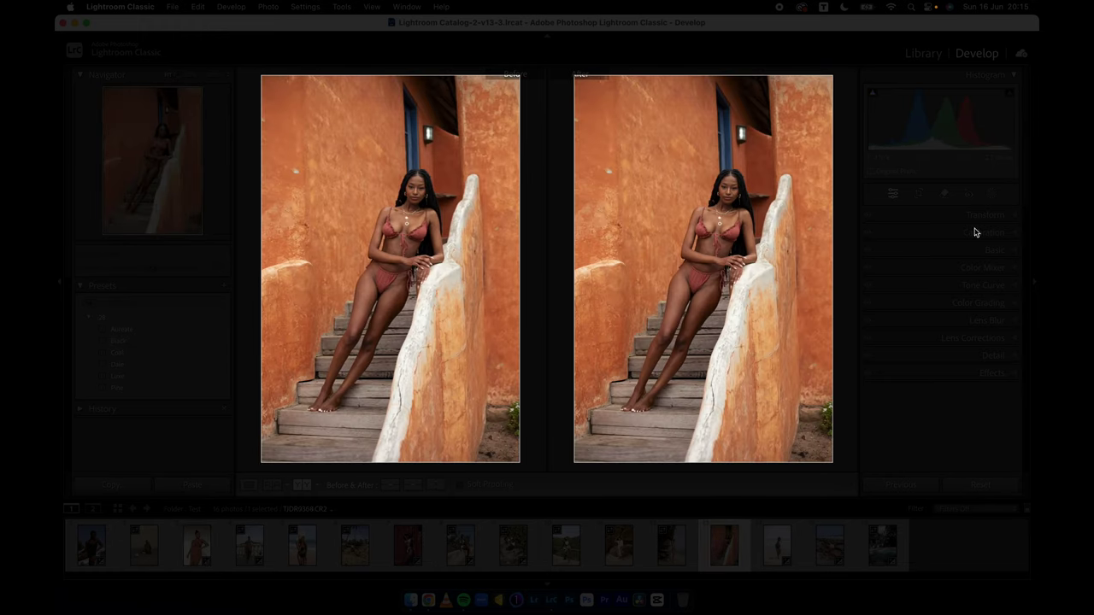
click(943, 215)
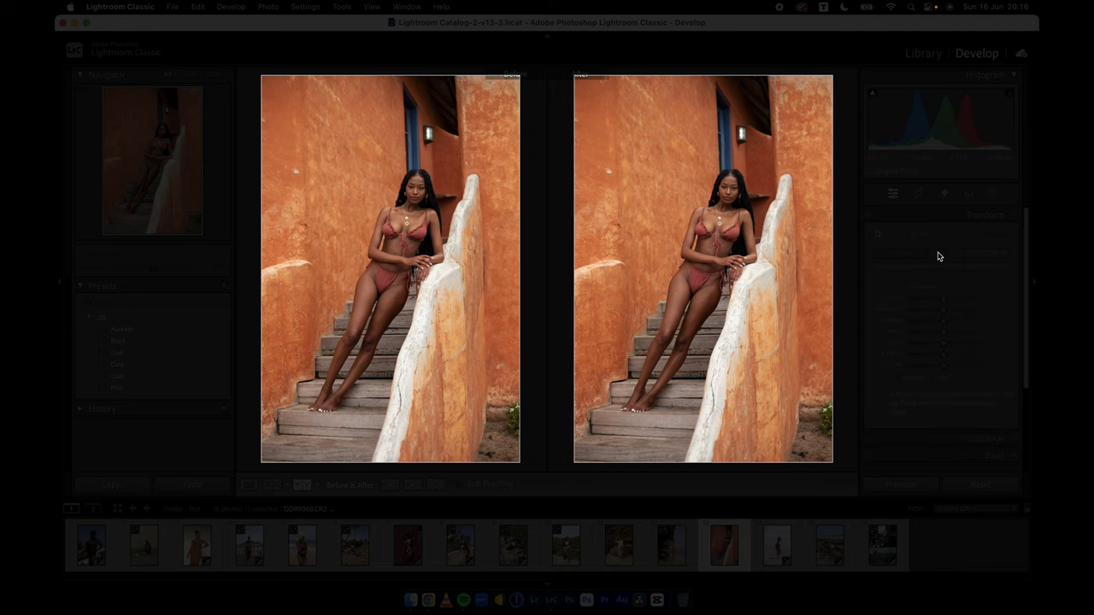
click(938, 254)
click(941, 217)
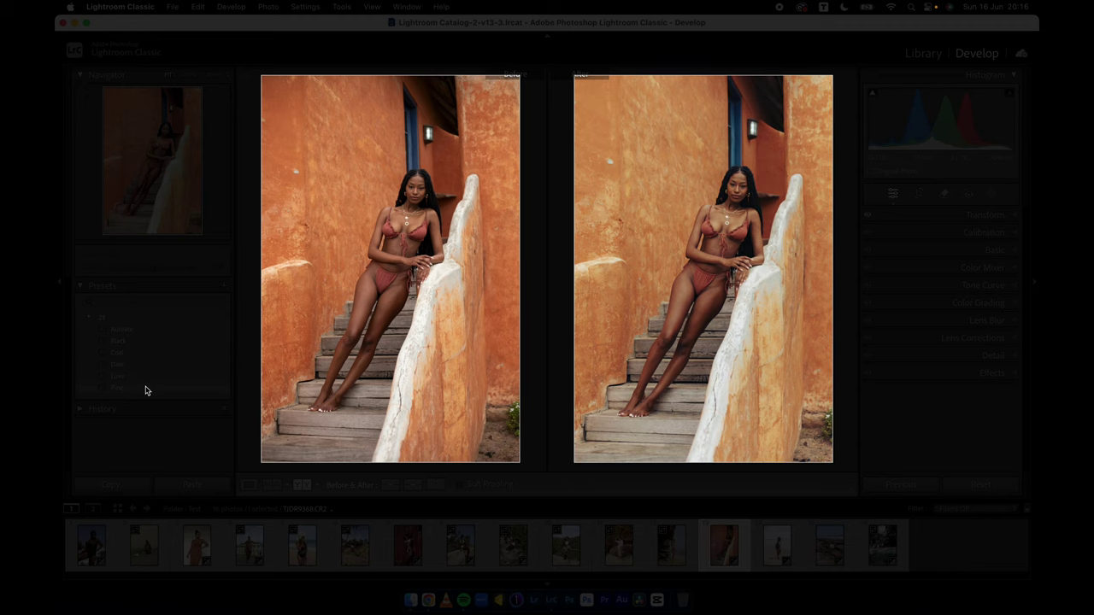
Apply the last custom preset to the orange-wall staircase photo and inspect the skin tones up close beside the before version.
click(205, 391)
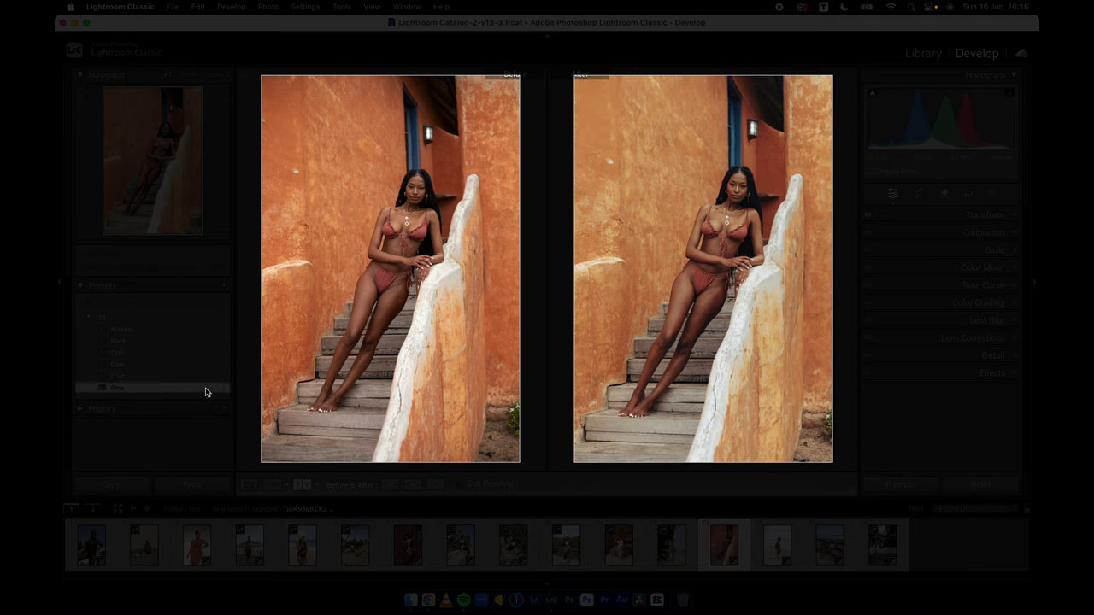
click(737, 195)
scroll(718, 223, down, 10)
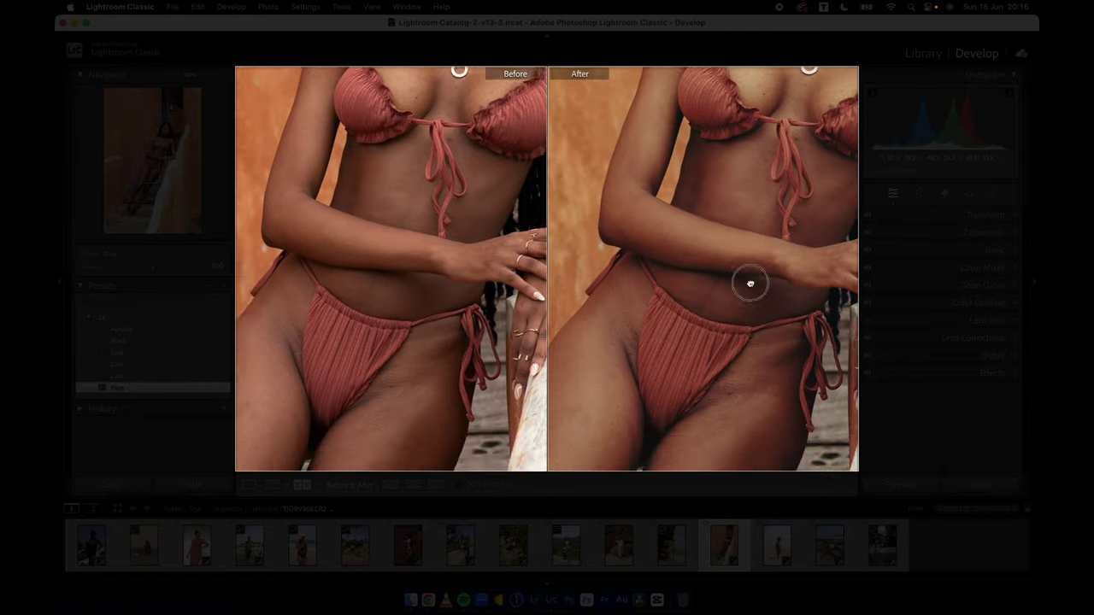
scroll(692, 299, down, 3)
click(681, 259)
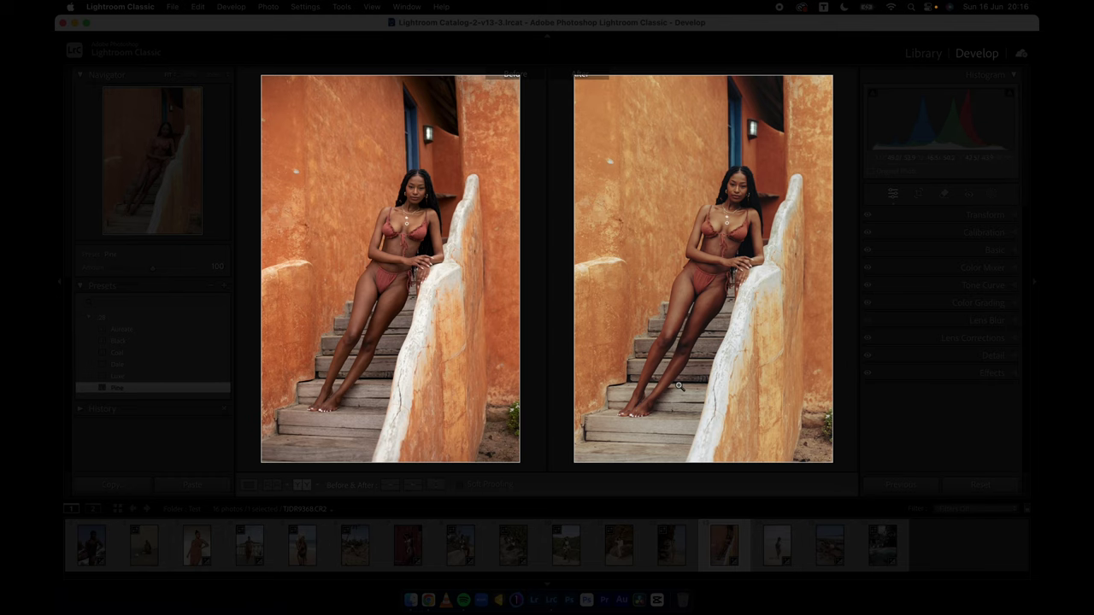
Apply the Aureate preset to the photo of the woman seated against the beige wall and return to the photo grid.
click(150, 547)
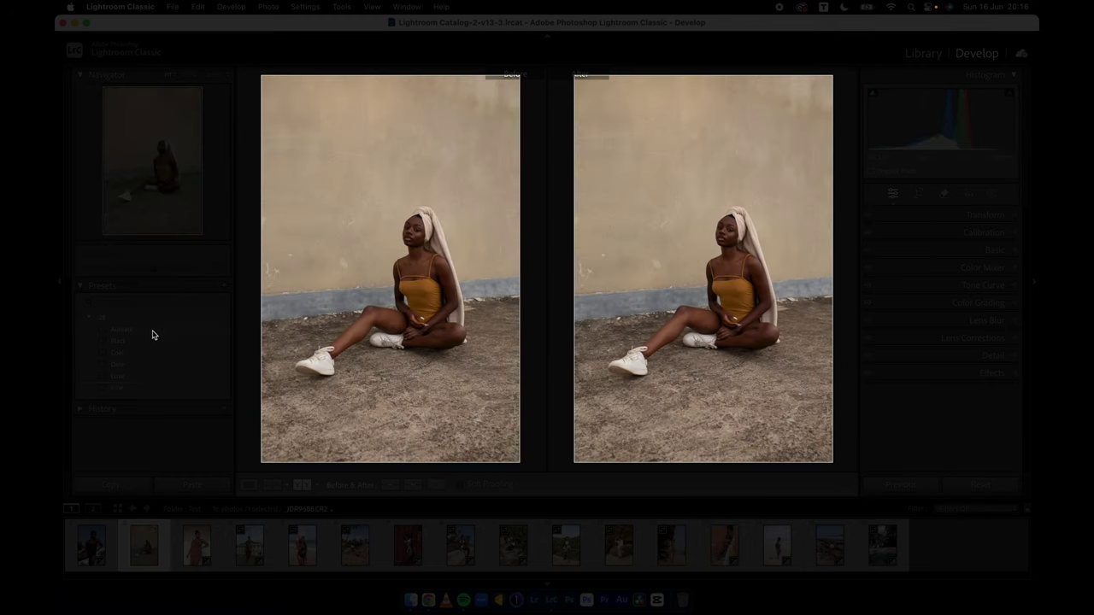
click(152, 333)
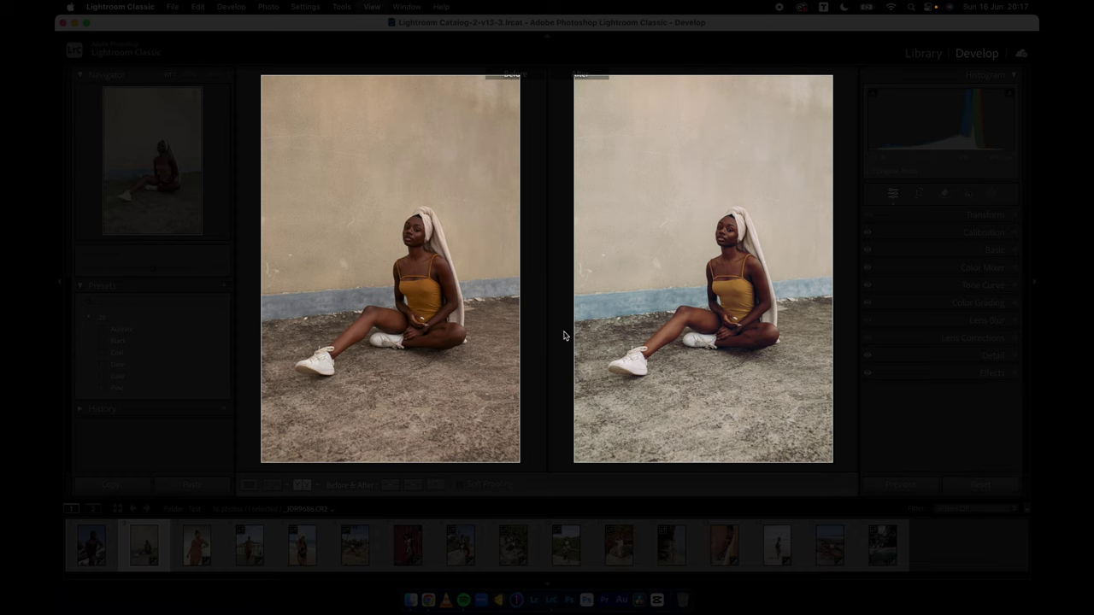
key(g)
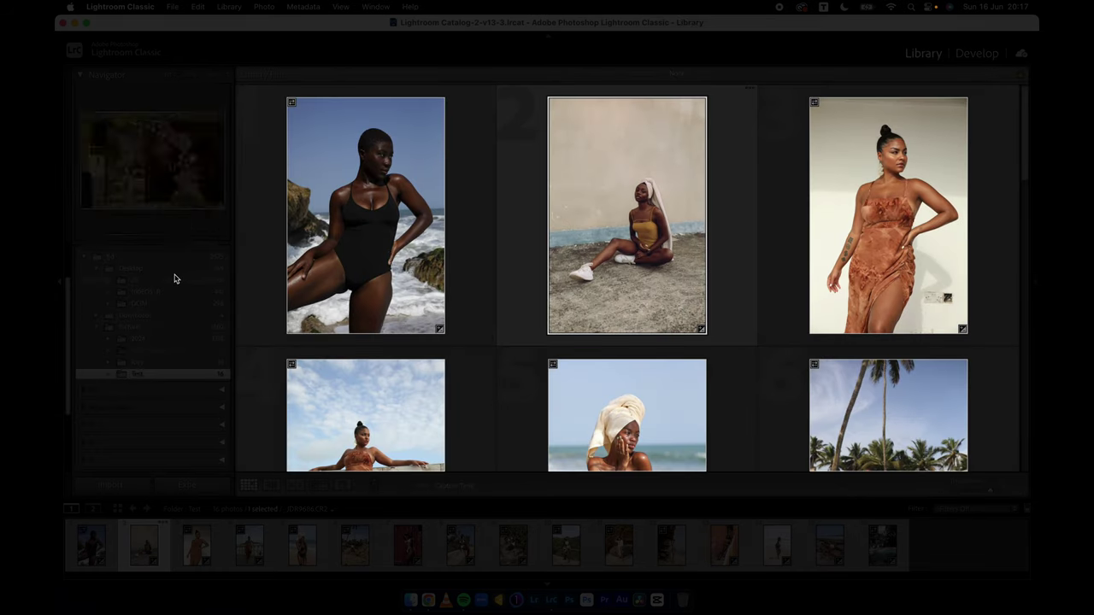
Reopen the wedding photo folder and look through the edited photos in the grid.
click(174, 278)
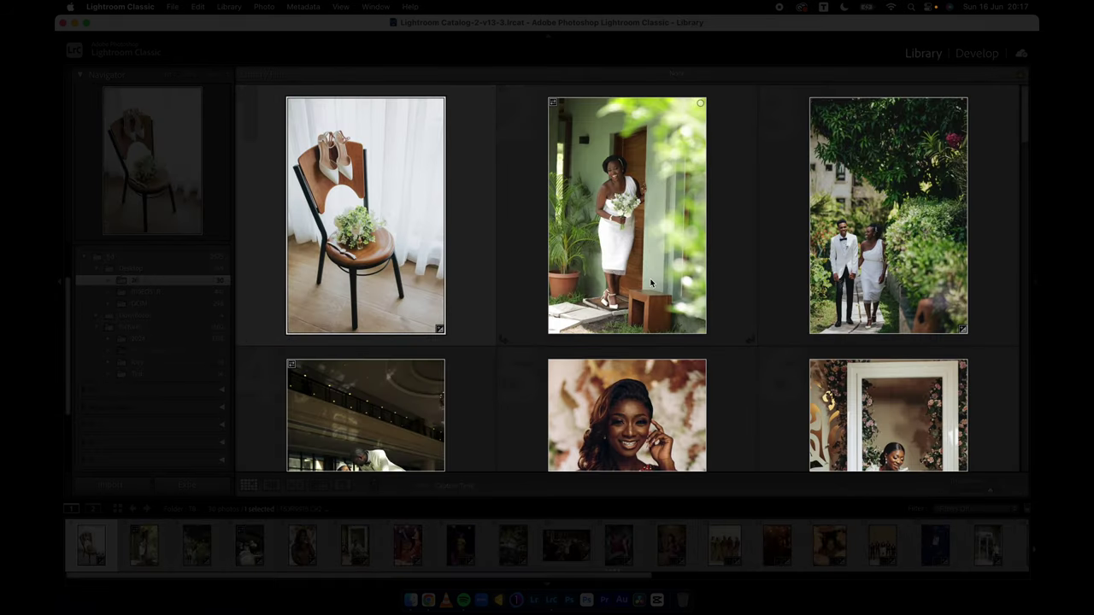
scroll(650, 282, down, 5)
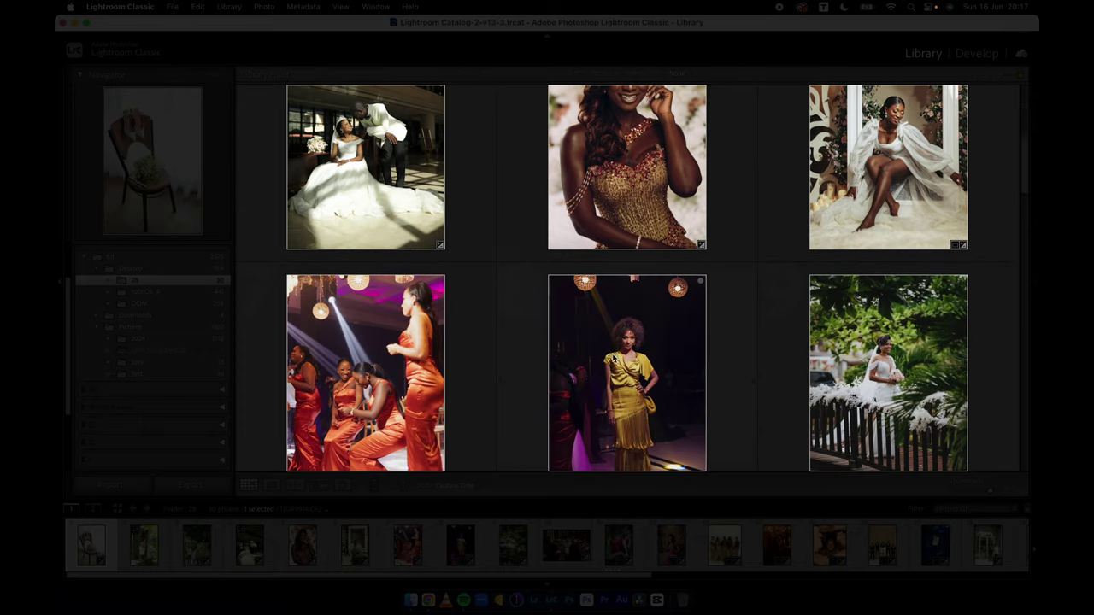
scroll(612, 360, down, 6)
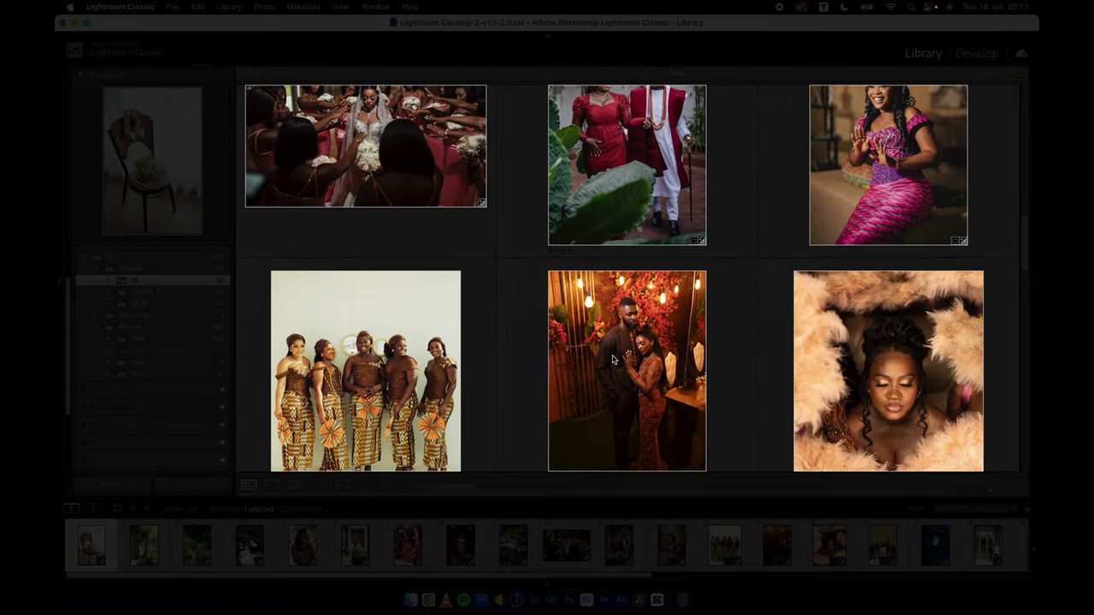
scroll(612, 360, down, 6)
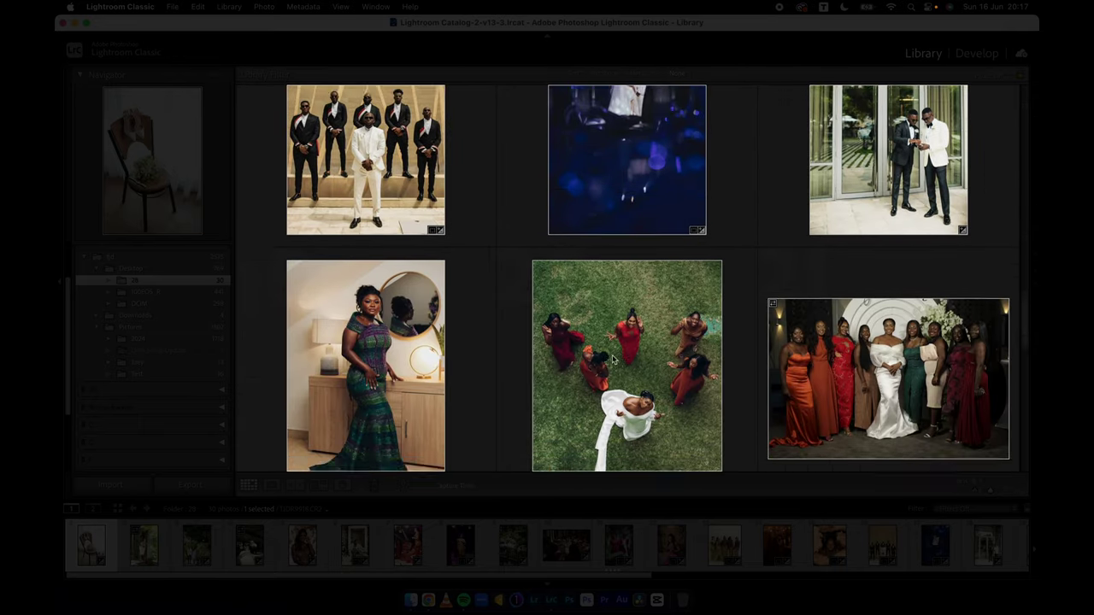
scroll(613, 360, down, 6)
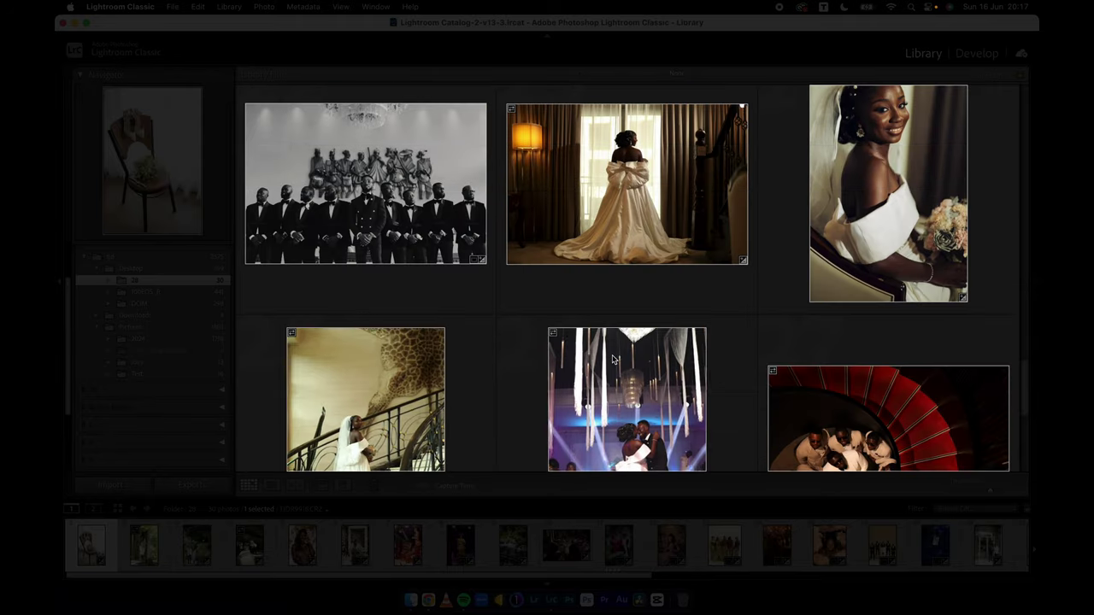
scroll(612, 360, down, 3)
scroll(753, 360, up, 3)
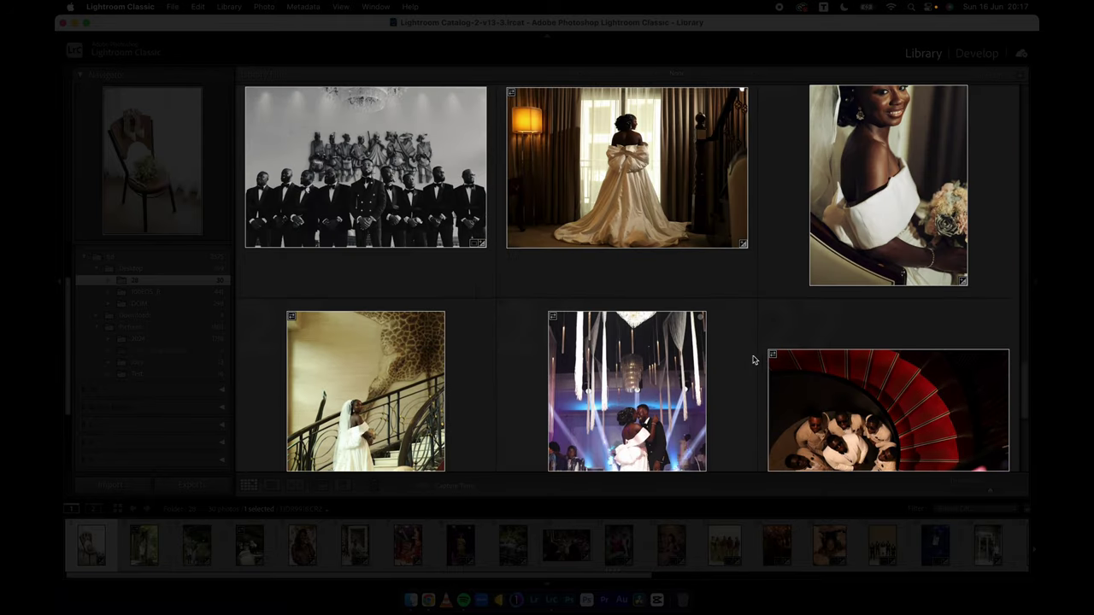
Open the overhead photo of the men in cream suits by the red spiral staircase for developing and apply the Black preset.
scroll(753, 360, down, 2)
double_click(872, 274)
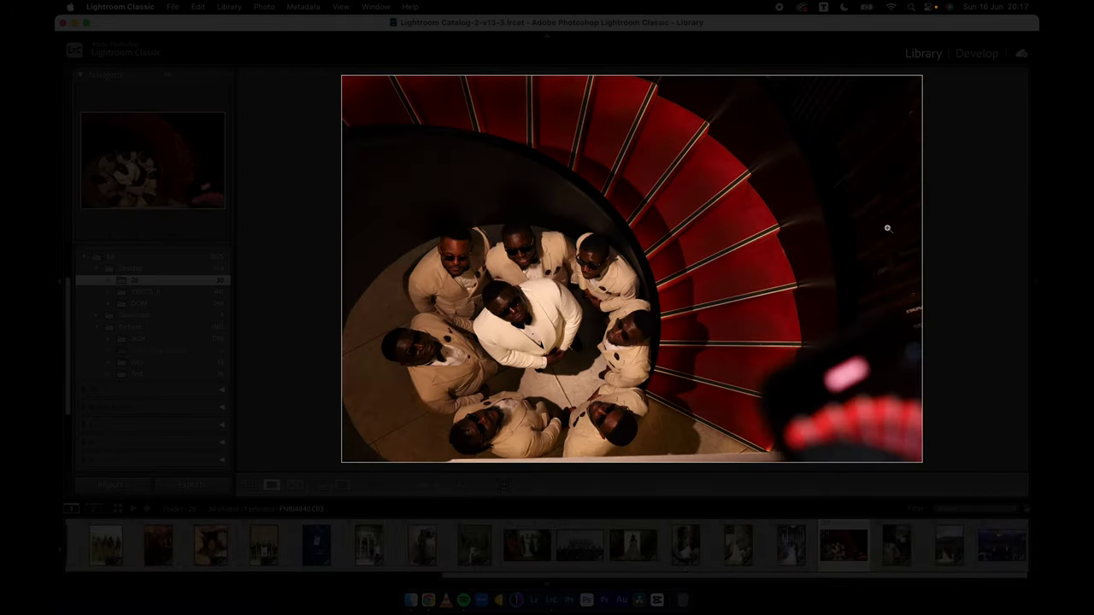
key(d)
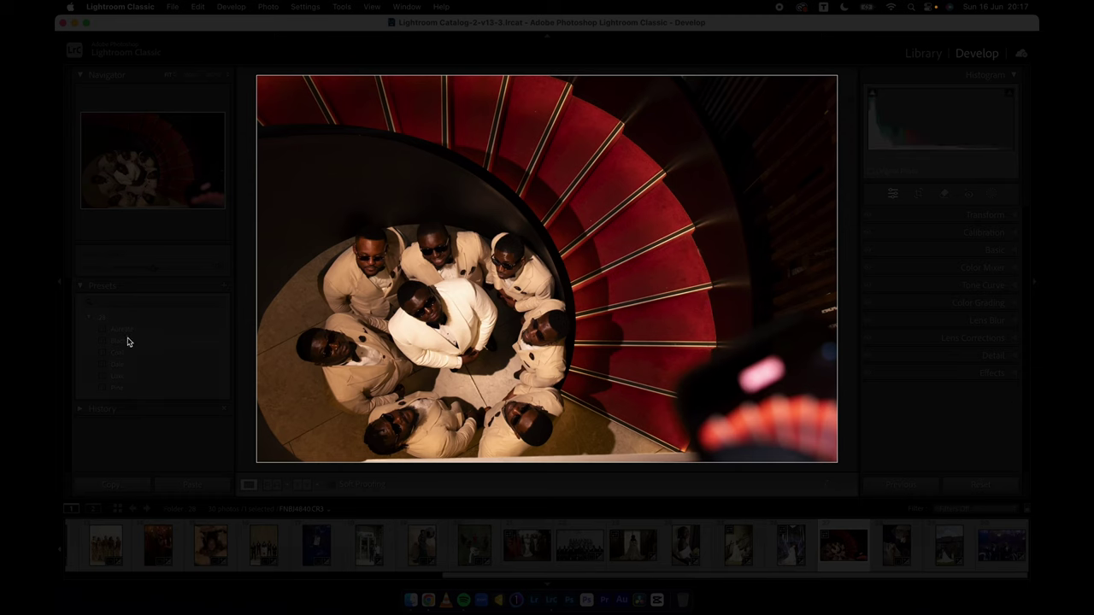
click(129, 343)
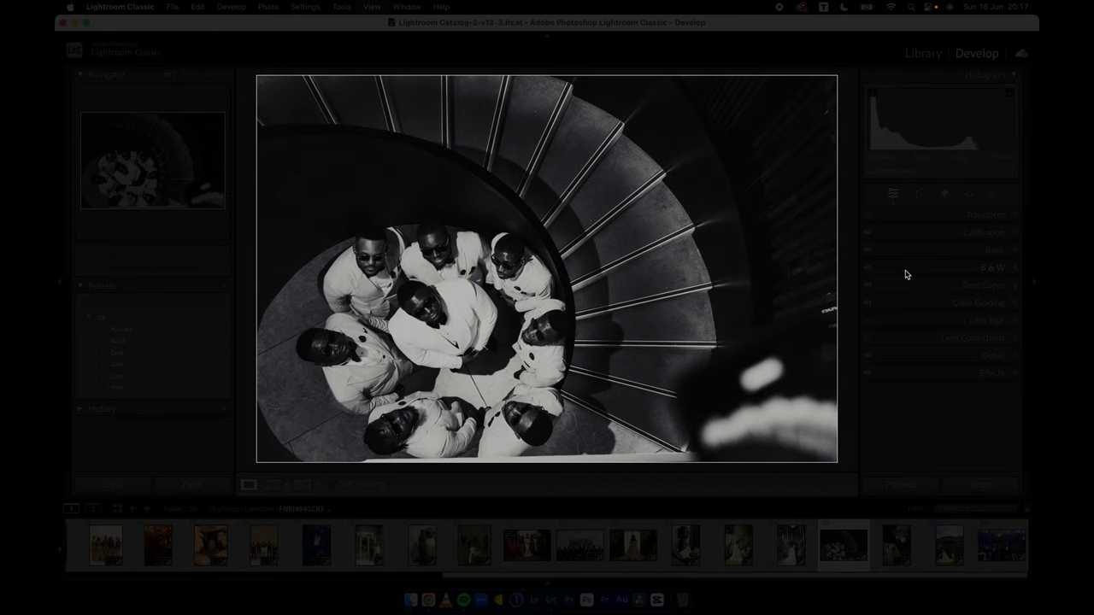
Return to the photo grid and look through the edited wedding and portrait photos in the folder.
key(g)
scroll(769, 327, up, 5)
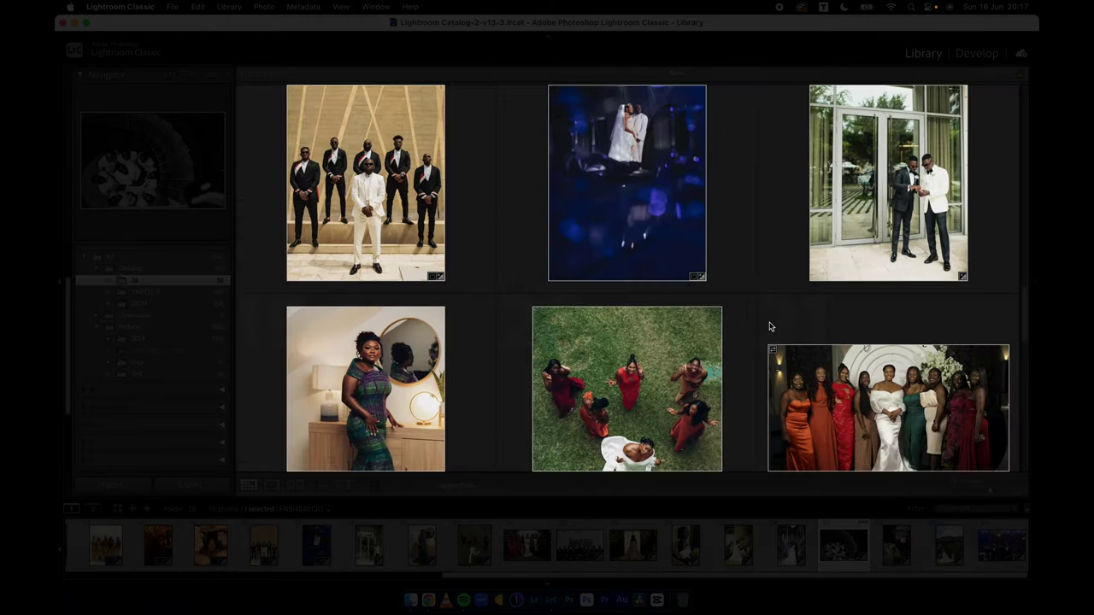
scroll(770, 326, up, 3)
scroll(769, 327, down, 5)
scroll(770, 326, up, 5)
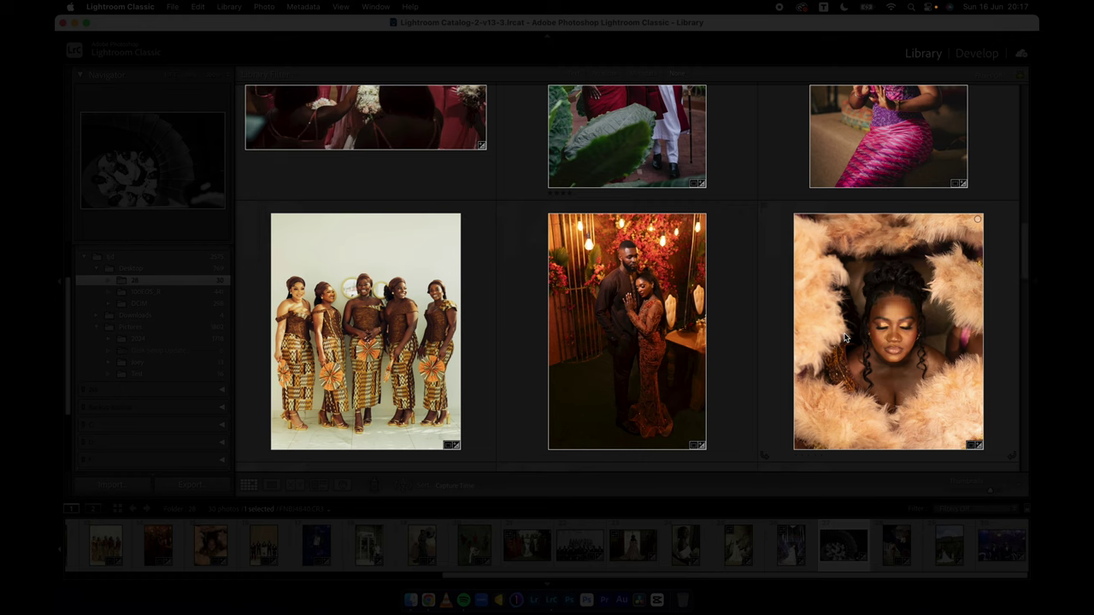
scroll(845, 339, up, 10)
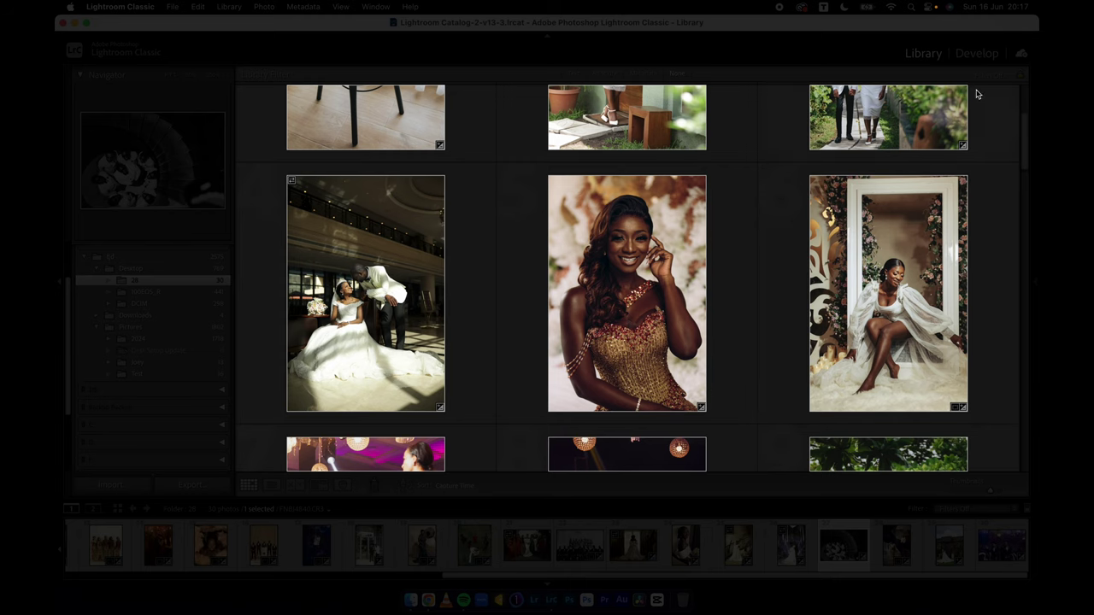
Reopen the spiral staircase group photo for developing and turn off the Lights Out dimming around it.
click(977, 53)
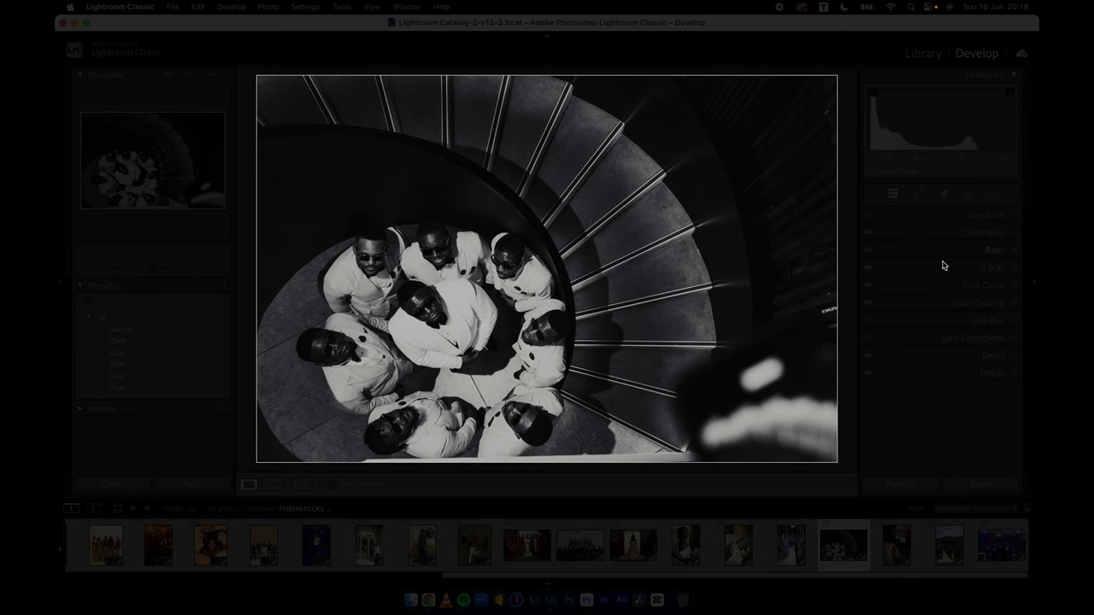
key(l)
key(l)
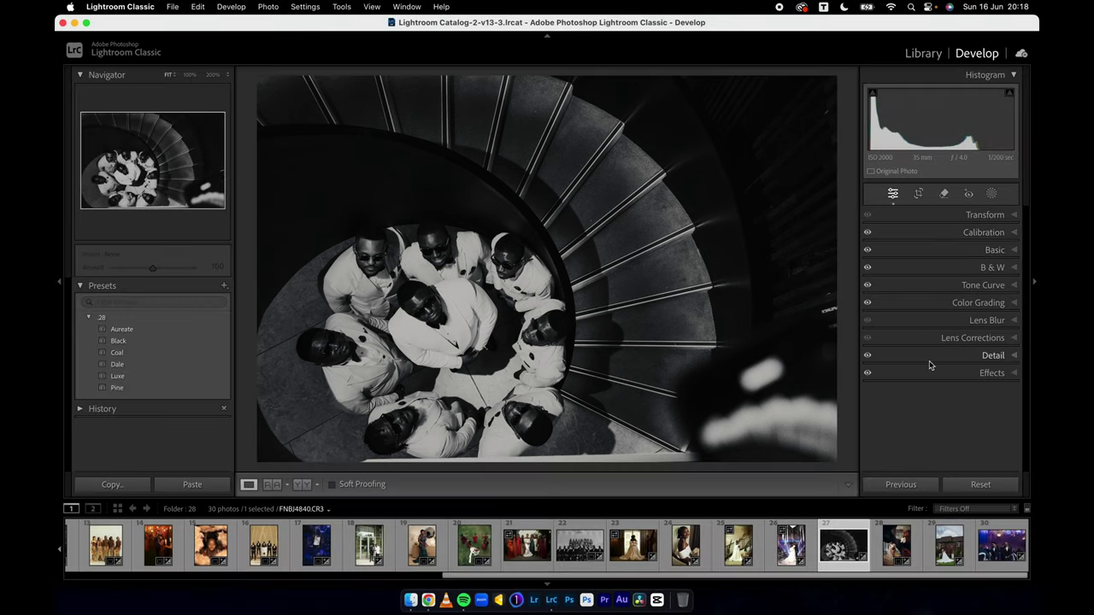